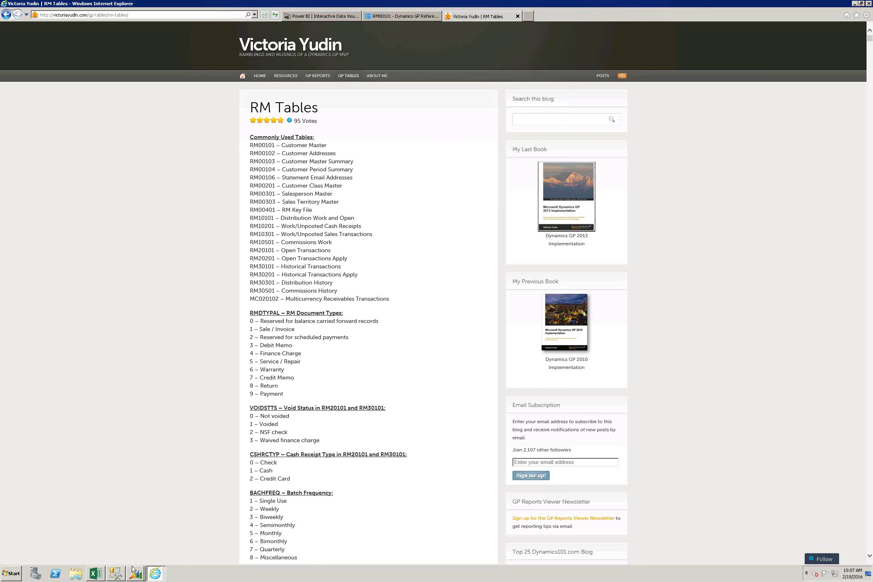
Step: Bring up the Sales Transaction Entry window and minimize Internet Explorer
{"action": "mouse_move", "coordinate": [138, 571]}
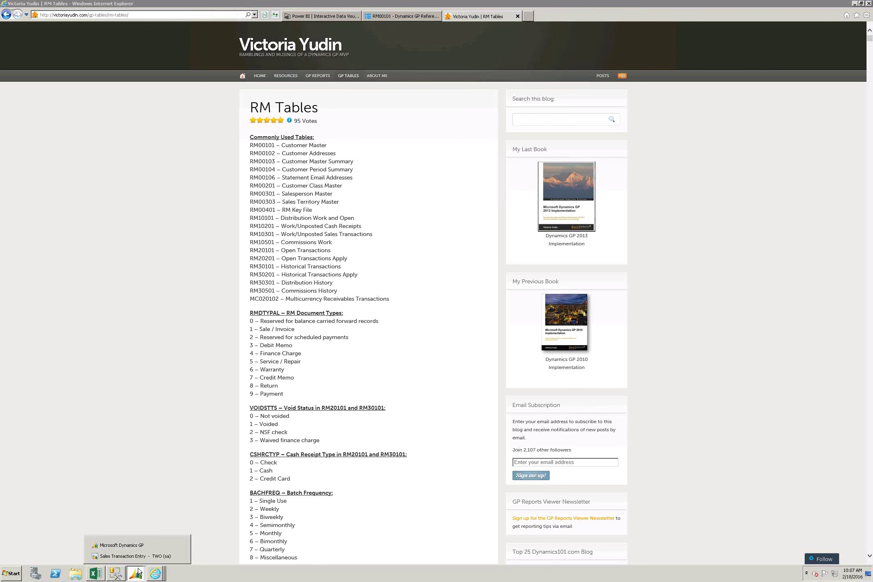
{"action": "left_click", "coordinate": [124, 556]}
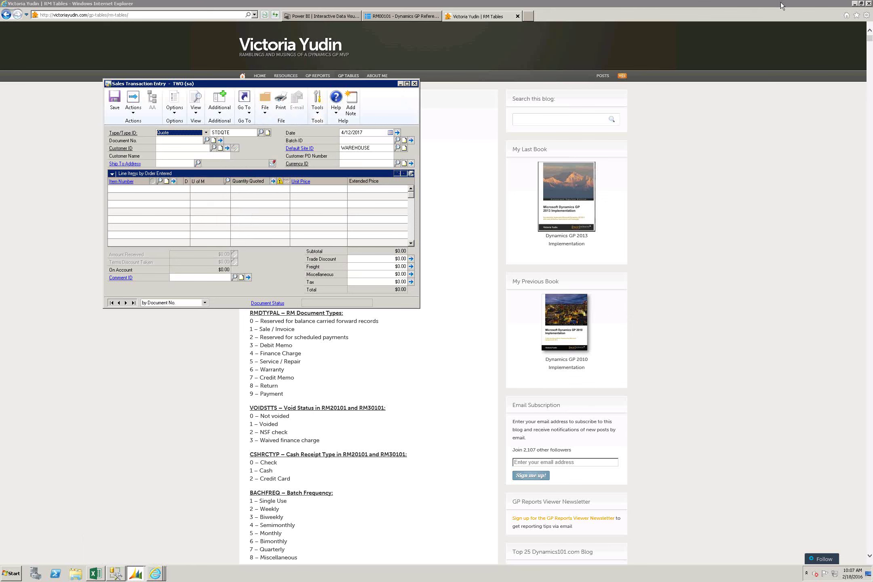
{"action": "left_click", "coordinate": [857, 3]}
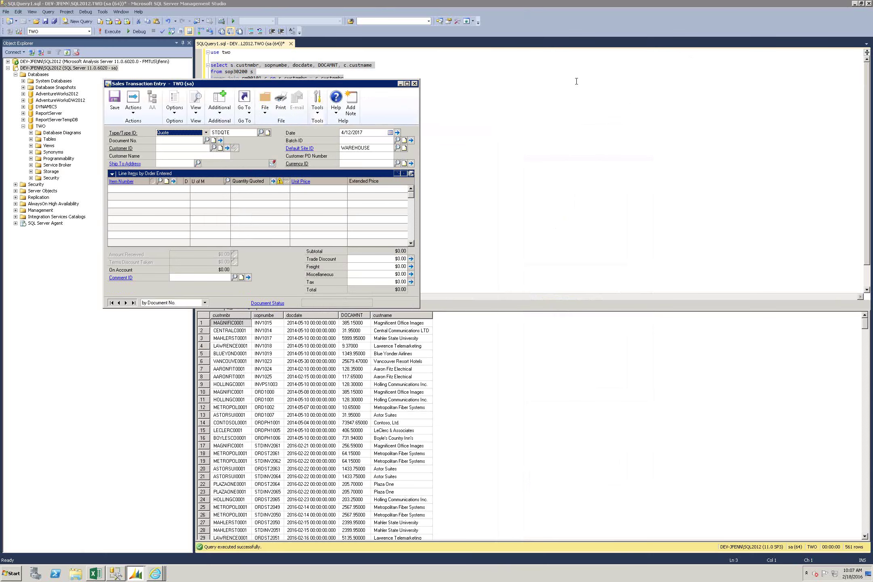
Step: Open Tools > Resource Descriptions > Windows for GP window descriptions
{"action": "left_click", "coordinate": [218, 114]}
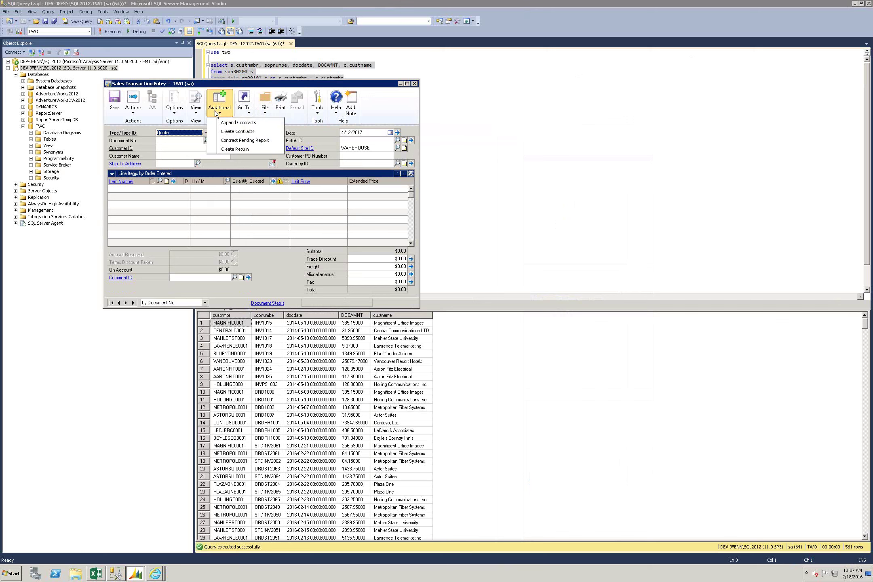
{"action": "left_click", "coordinate": [317, 106]}
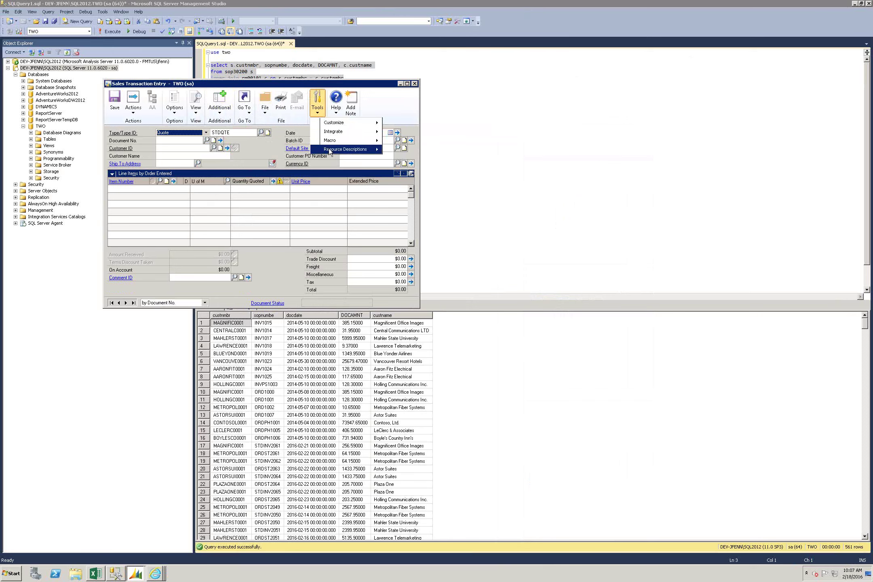
{"action": "mouse_move", "coordinate": [347, 149]}
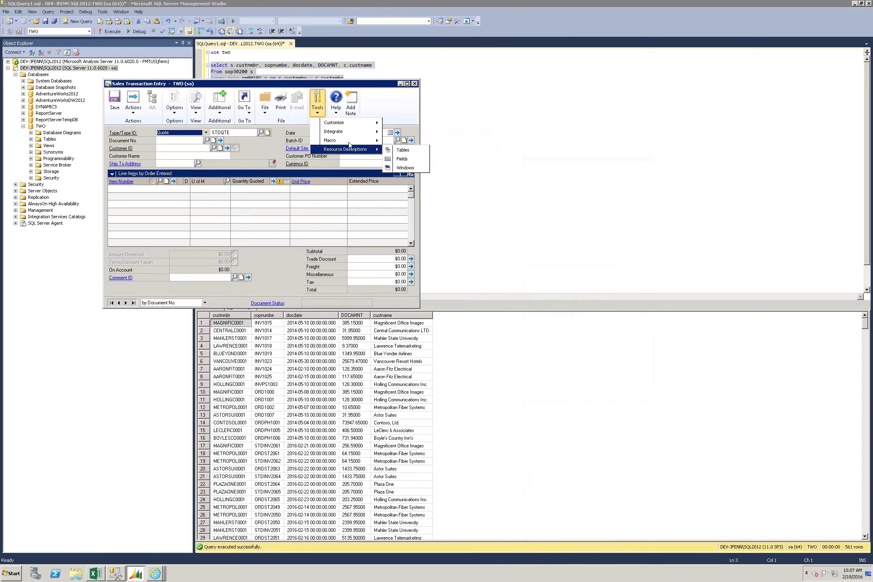
{"action": "left_click", "coordinate": [411, 169]}
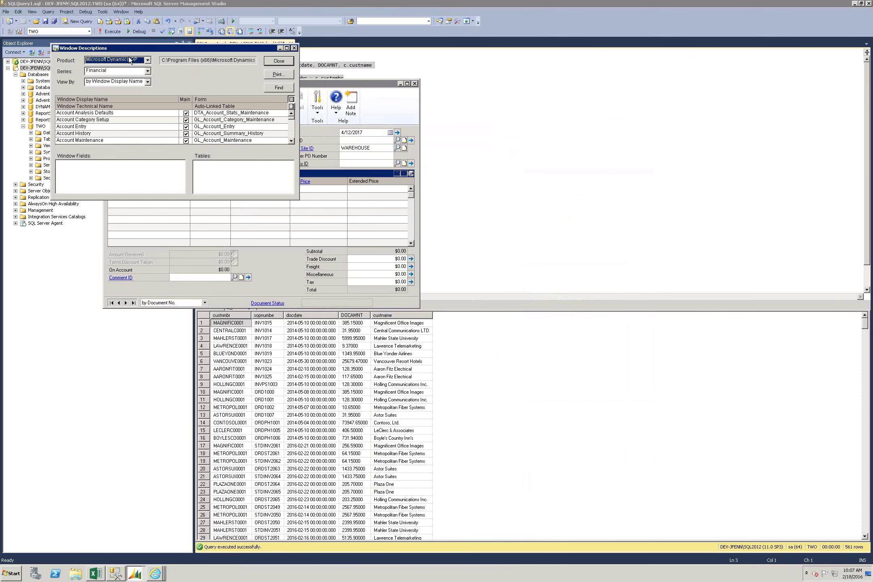
Step: Filter the window descriptions to the Sales series and move the lookup to the screen centre
{"action": "left_click", "coordinate": [108, 71]}
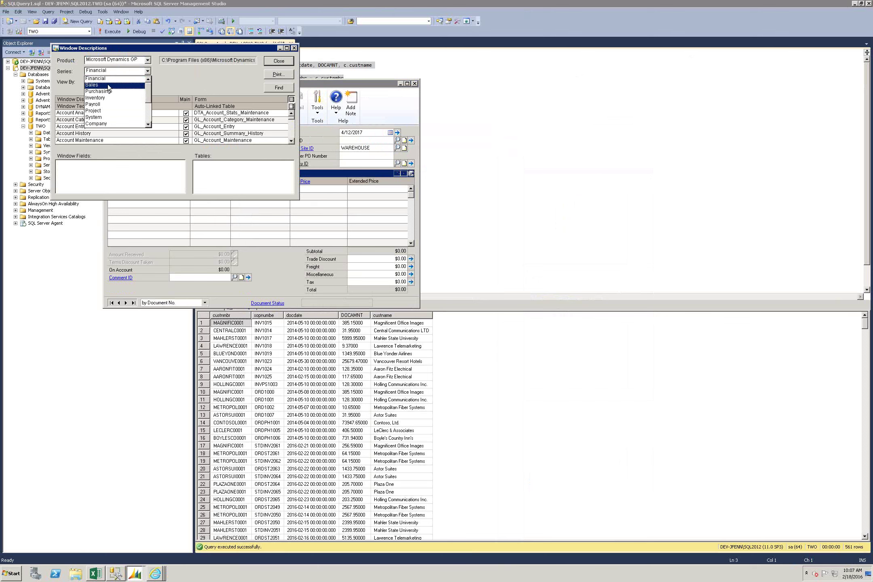
{"action": "left_click", "coordinate": [108, 85]}
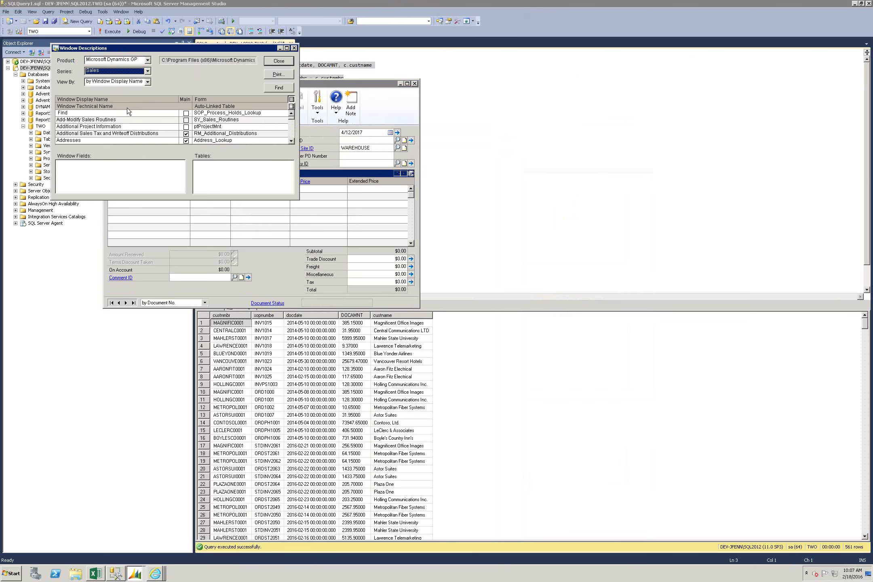
{"action": "left_click_drag", "start_coordinate": [197, 48], "coordinate": [365, 150]}
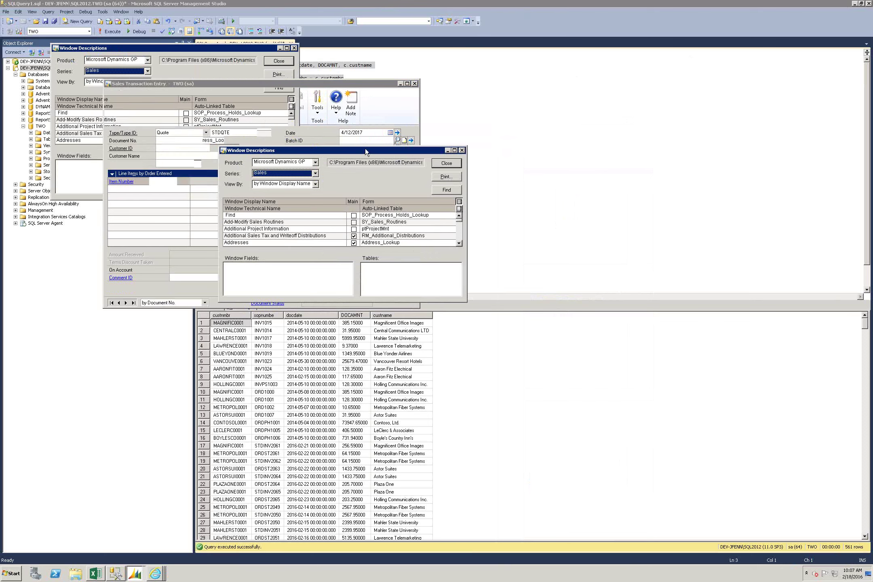
Step: Scroll the Sales windows list and select Sales Transaction Entry to show its fields and tables
{"action": "left_click", "coordinate": [457, 232]}
{"action": "left_click", "coordinate": [457, 233]}
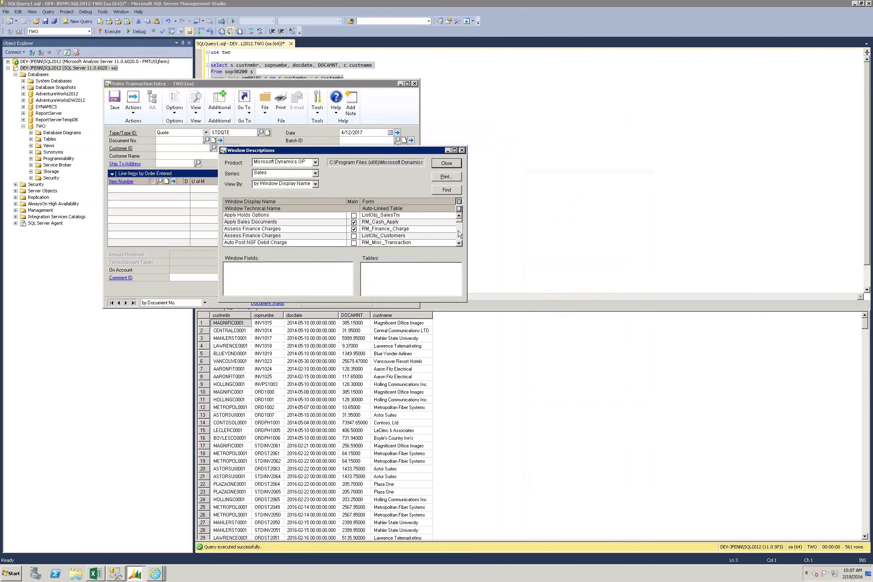
{"action": "left_click", "coordinate": [461, 226]}
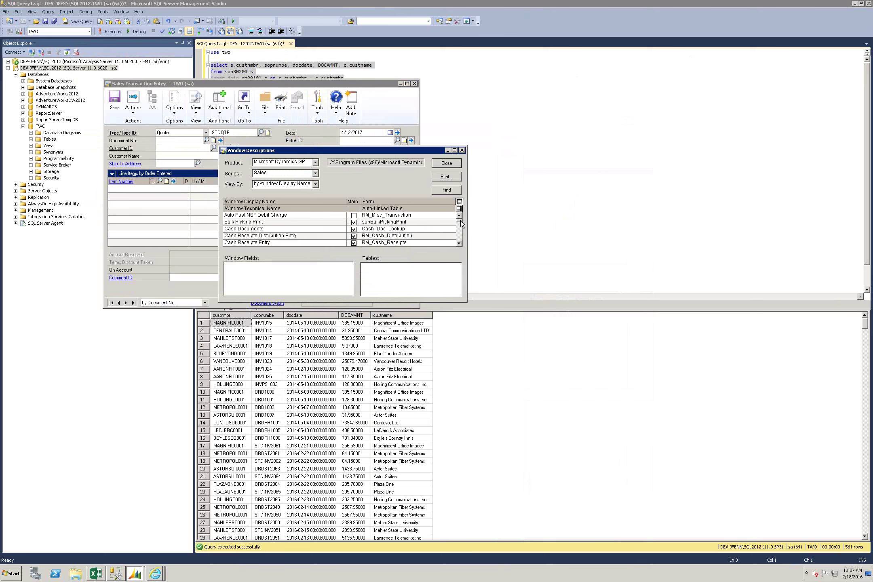
{"action": "left_click", "coordinate": [461, 227]}
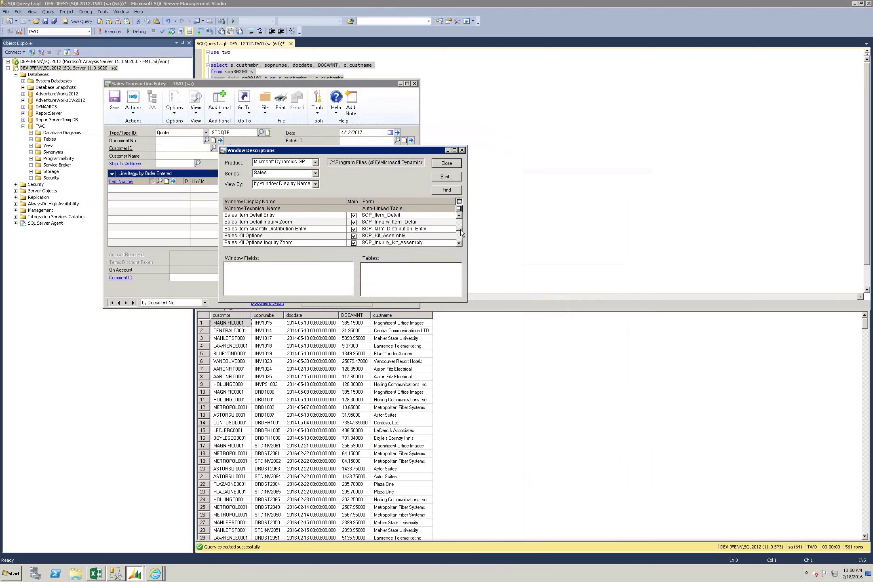
{"action": "left_click", "coordinate": [460, 231]}
{"action": "left_click", "coordinate": [459, 231]}
{"action": "left_click", "coordinate": [460, 231]}
{"action": "left_click", "coordinate": [460, 231]}
{"action": "left_click", "coordinate": [460, 230]}
{"action": "left_click", "coordinate": [460, 231]}
{"action": "left_click", "coordinate": [460, 230]}
{"action": "left_click", "coordinate": [460, 231]}
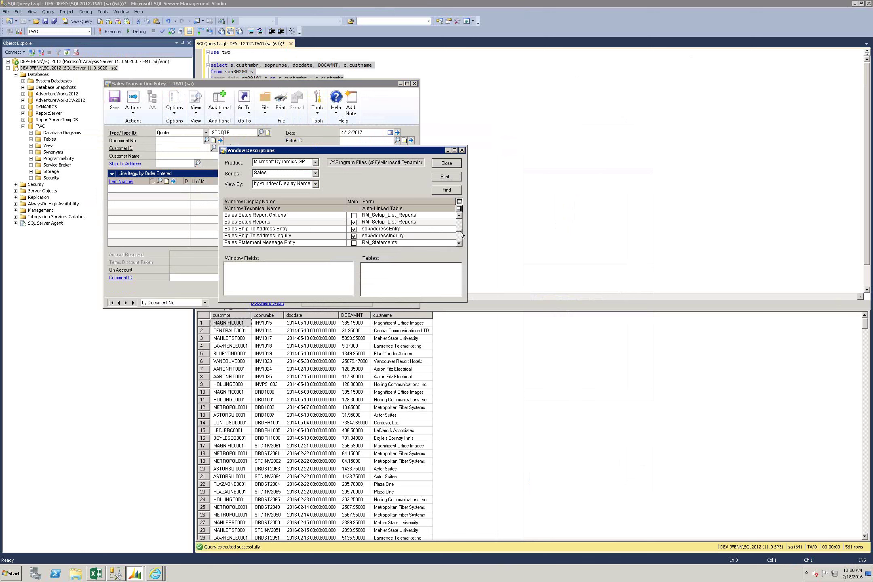
{"action": "left_click", "coordinate": [460, 243]}
{"action": "left_click", "coordinate": [460, 243]}
{"action": "left_click", "coordinate": [459, 243]}
{"action": "left_click", "coordinate": [459, 243]}
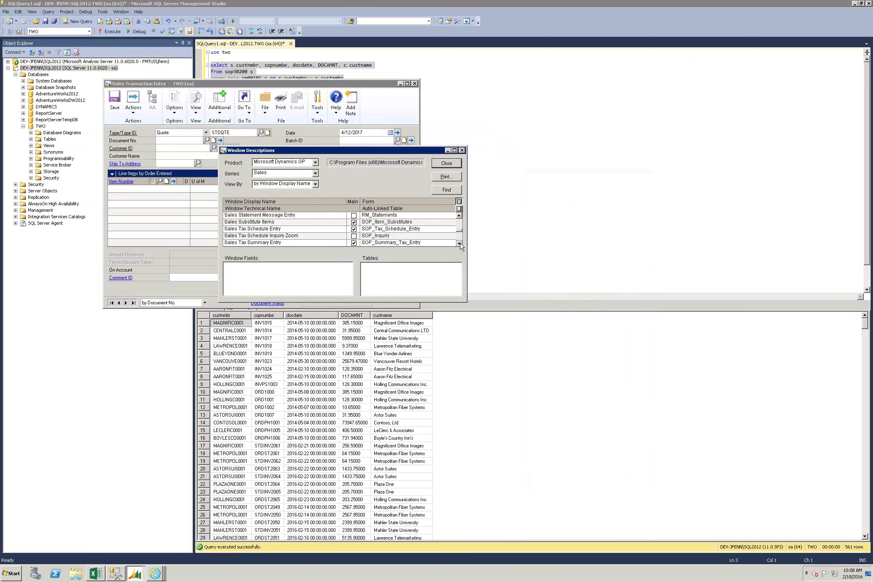
{"action": "left_click", "coordinate": [460, 243]}
{"action": "left_click", "coordinate": [460, 243]}
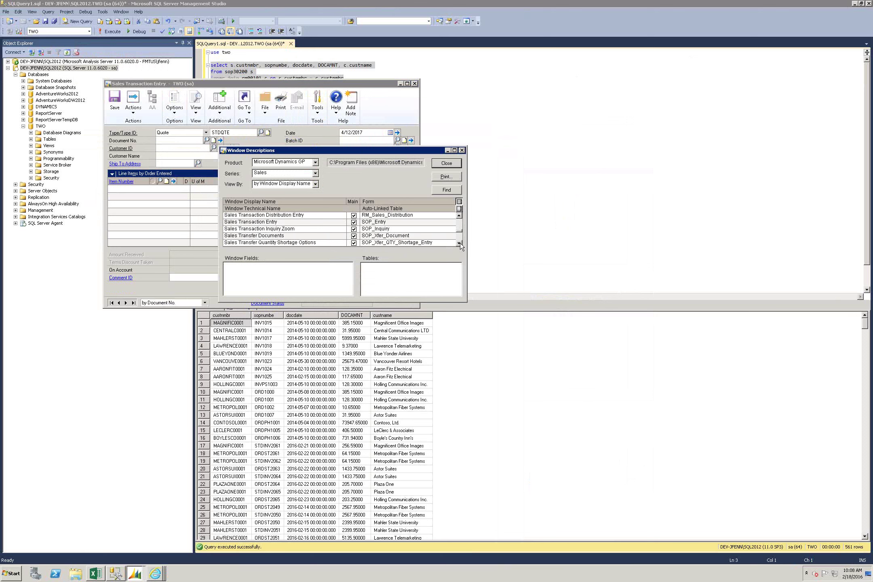
{"action": "left_click", "coordinate": [267, 225]}
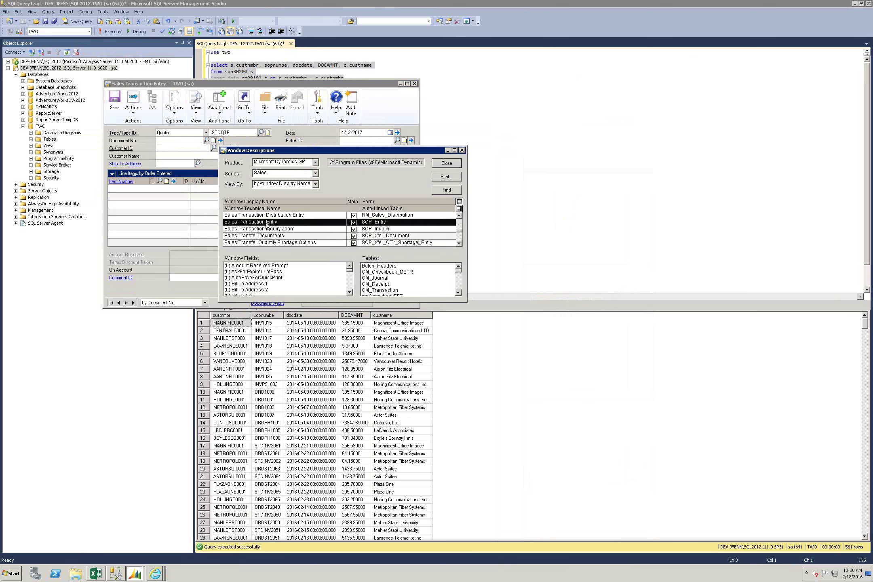
Step: Point out linked tables CM_Checkbook_MSTR and IV_Item_MSTR, then close Window Descriptions
{"action": "left_click", "coordinate": [384, 272]}
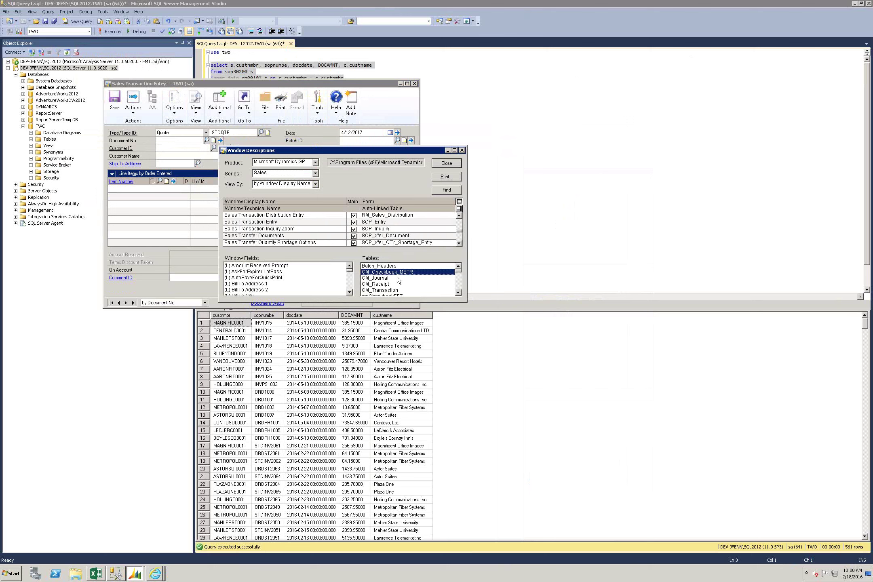
{"action": "left_click", "coordinate": [459, 293]}
{"action": "left_click_drag", "start_coordinate": [459, 294], "coordinate": [458, 294]}
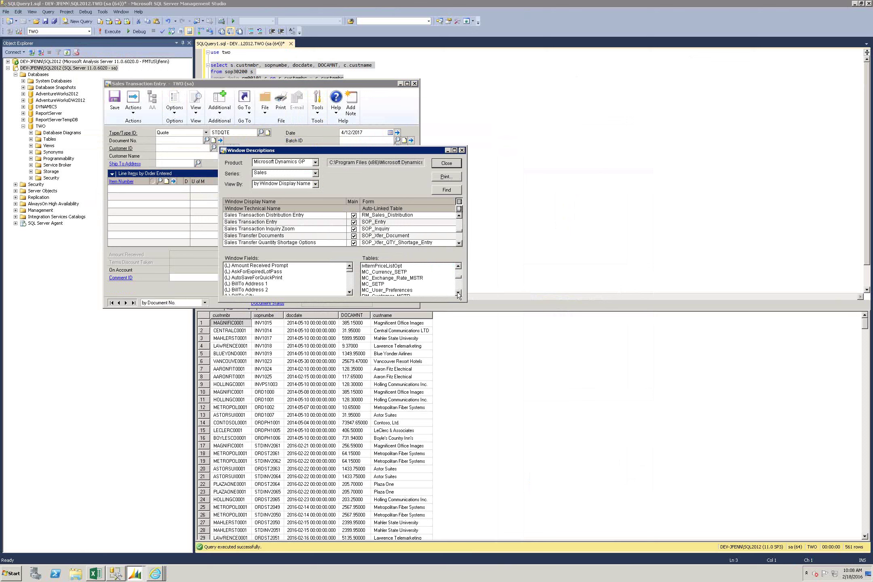
{"action": "left_click_drag", "start_coordinate": [460, 267], "coordinate": [460, 267]}
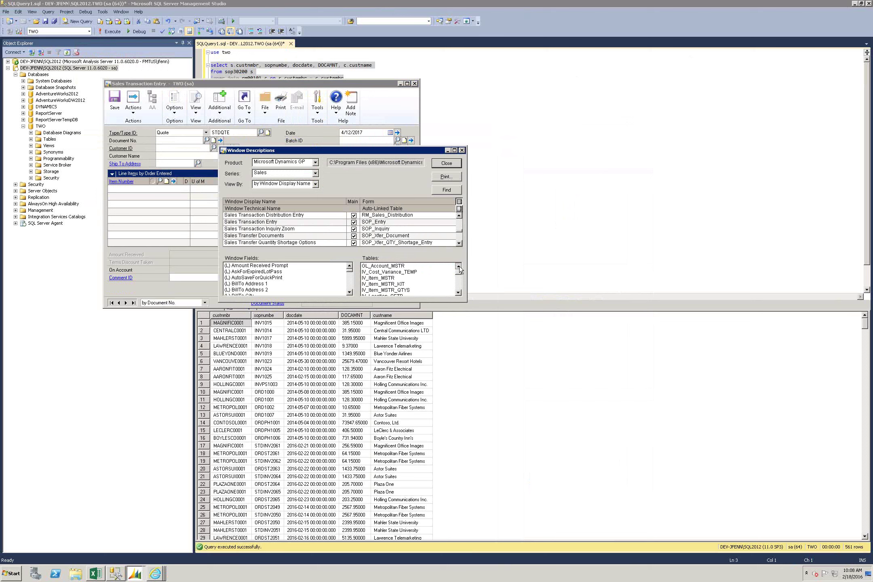
{"action": "left_click", "coordinate": [379, 278]}
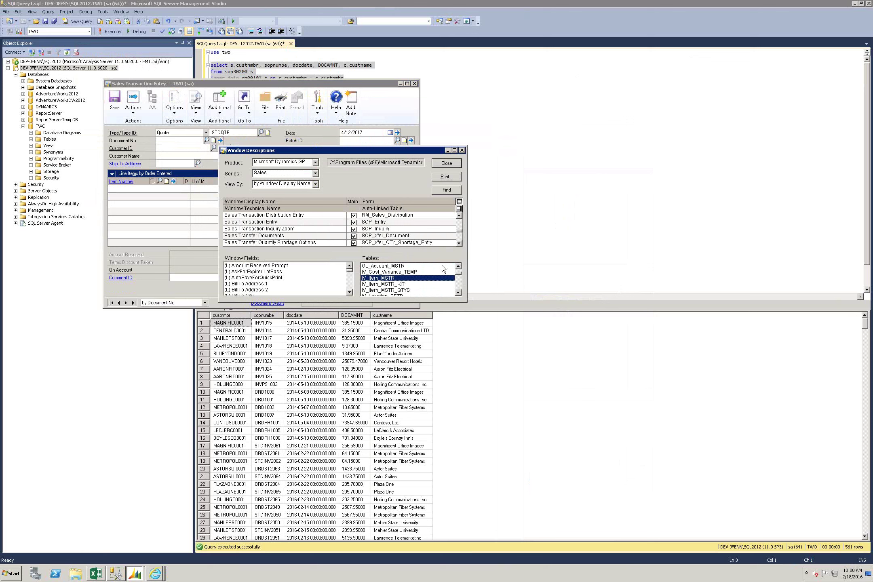
{"action": "left_click_drag", "start_coordinate": [459, 268], "coordinate": [458, 294]}
{"action": "left_click", "coordinate": [459, 294]}
{"action": "left_click", "coordinate": [458, 293]}
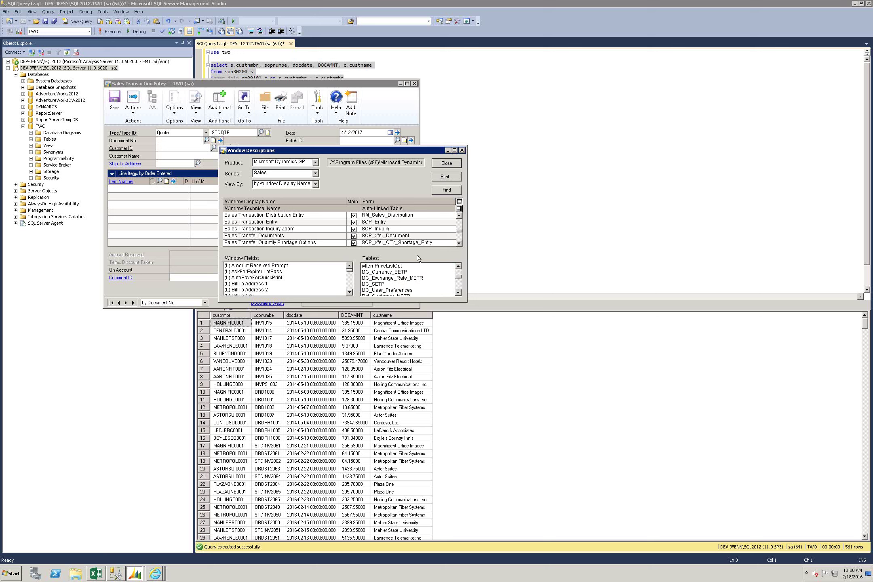
{"action": "left_click", "coordinate": [462, 150]}
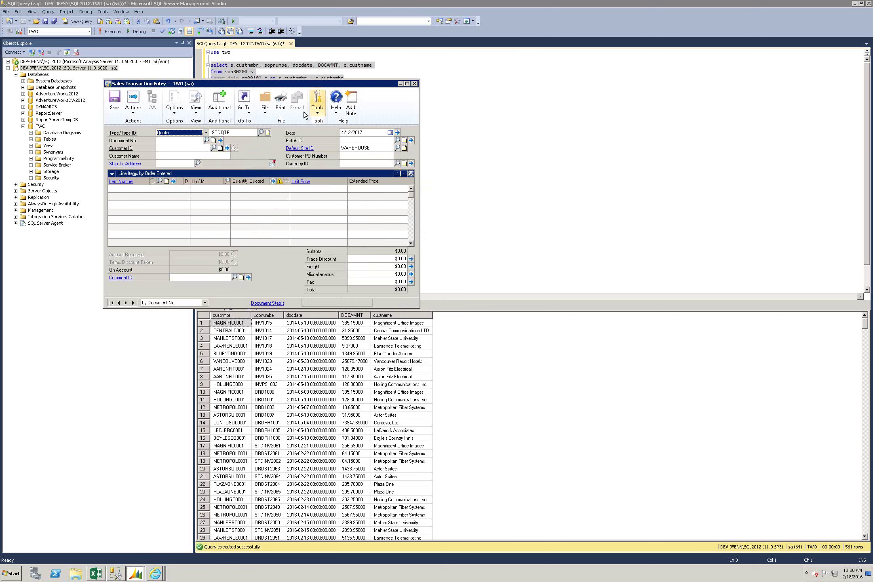
Step: Open the Table Names lookup from Tools > Resource Descriptions > Tables, showing Sales series tables
{"action": "left_click", "coordinate": [318, 108]}
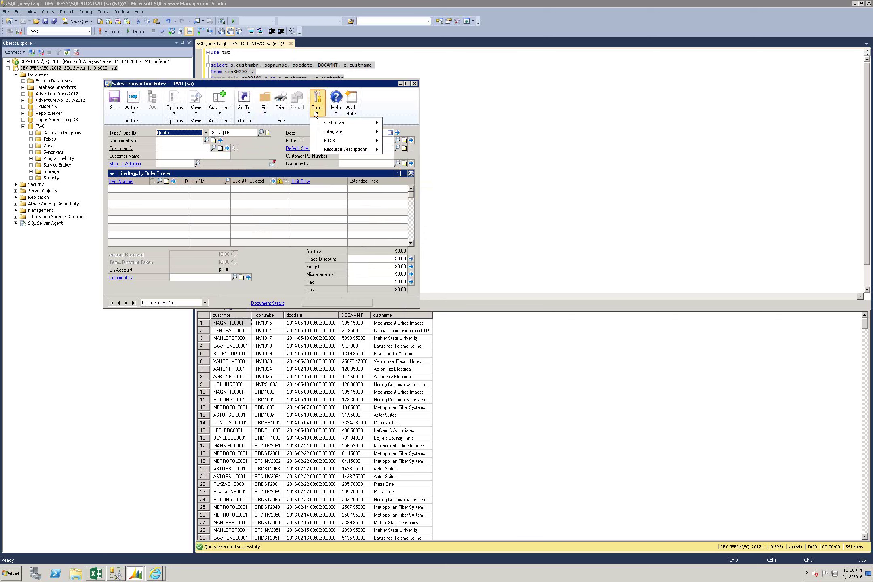
{"action": "mouse_move", "coordinate": [330, 152]}
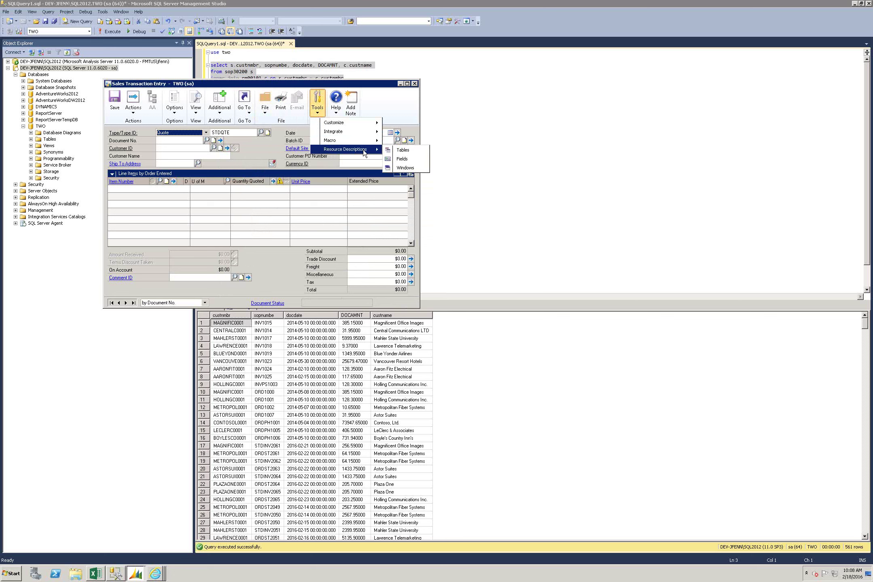
{"action": "left_click", "coordinate": [402, 150]}
{"action": "left_click", "coordinate": [227, 67]}
{"action": "left_click", "coordinate": [128, 71]}
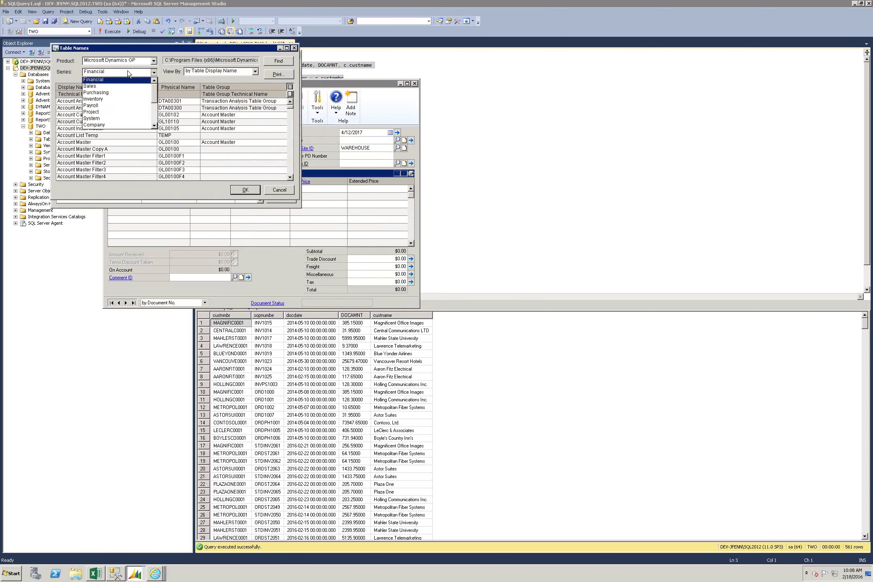
{"action": "left_click", "coordinate": [104, 87]}
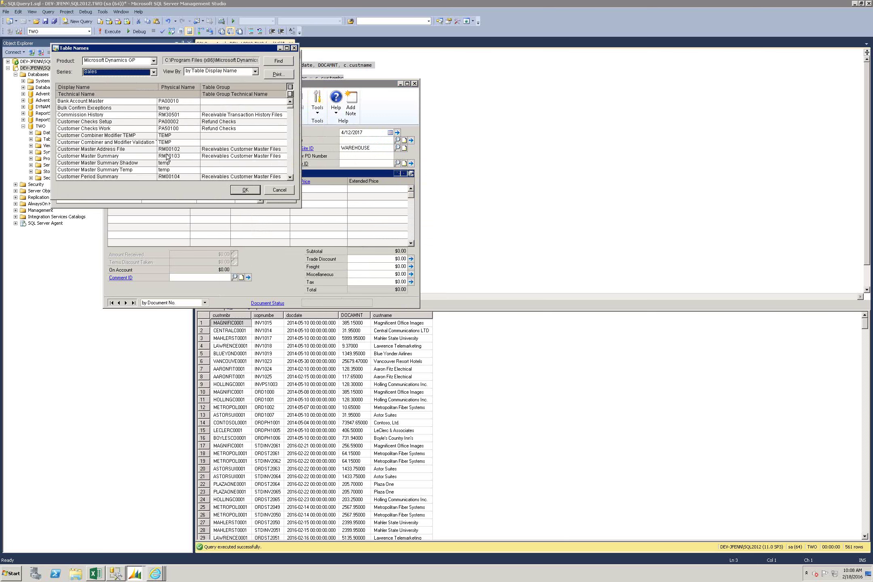
Step: Scroll down the Sales tables and select Sales Transaction Work (SOP10100)
{"action": "left_click", "coordinate": [290, 165]}
{"action": "left_click", "coordinate": [290, 165]}
{"action": "left_click", "coordinate": [290, 165]}
{"action": "left_click", "coordinate": [290, 165]}
{"action": "left_click", "coordinate": [289, 165]}
{"action": "left_click", "coordinate": [290, 165]}
{"action": "left_click", "coordinate": [290, 165]}
{"action": "left_click", "coordinate": [290, 165]}
{"action": "left_click", "coordinate": [289, 165]}
{"action": "left_click", "coordinate": [290, 165]}
{"action": "left_click", "coordinate": [290, 164]}
{"action": "left_click", "coordinate": [290, 165]}
{"action": "left_click", "coordinate": [290, 165]}
{"action": "left_click", "coordinate": [290, 164]}
{"action": "left_click", "coordinate": [290, 165]}
{"action": "left_click", "coordinate": [290, 165]}
{"action": "left_click", "coordinate": [290, 165]}
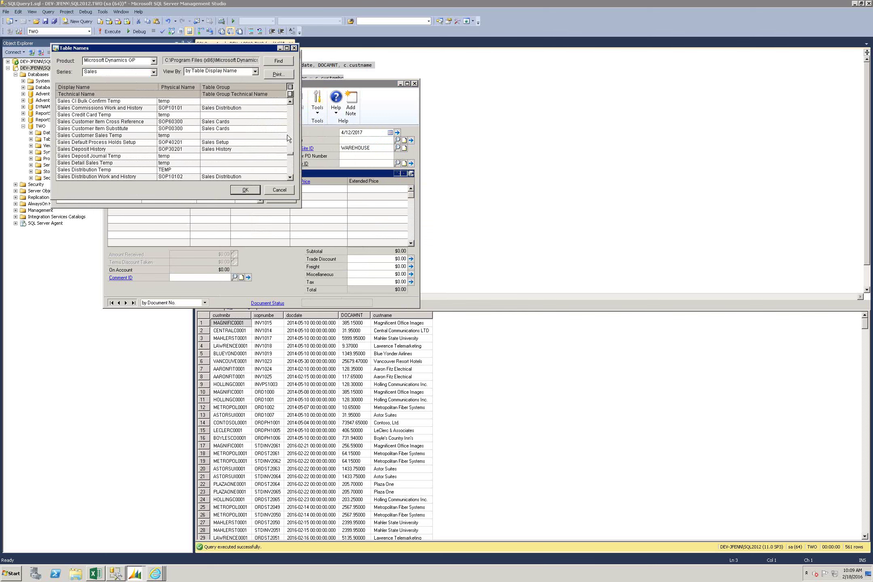
{"action": "left_click", "coordinate": [290, 159]}
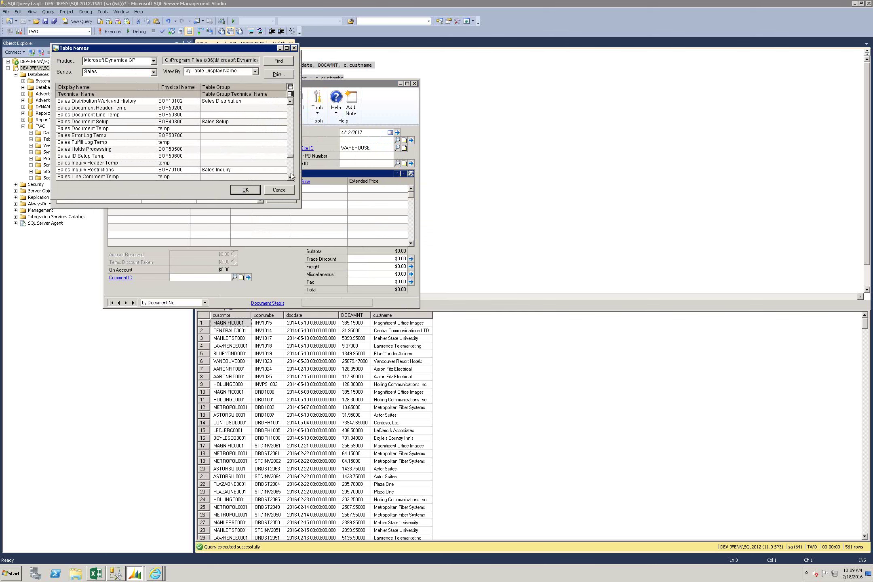
{"action": "left_click", "coordinate": [290, 174]}
{"action": "left_click", "coordinate": [290, 173]}
{"action": "left_click", "coordinate": [291, 173]}
{"action": "left_click", "coordinate": [291, 173]}
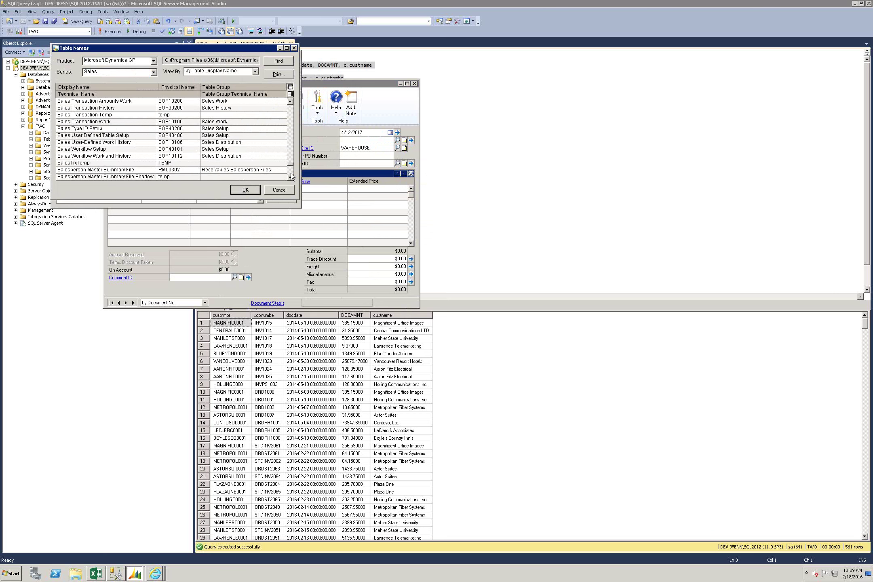
{"action": "left_click", "coordinate": [115, 120]}
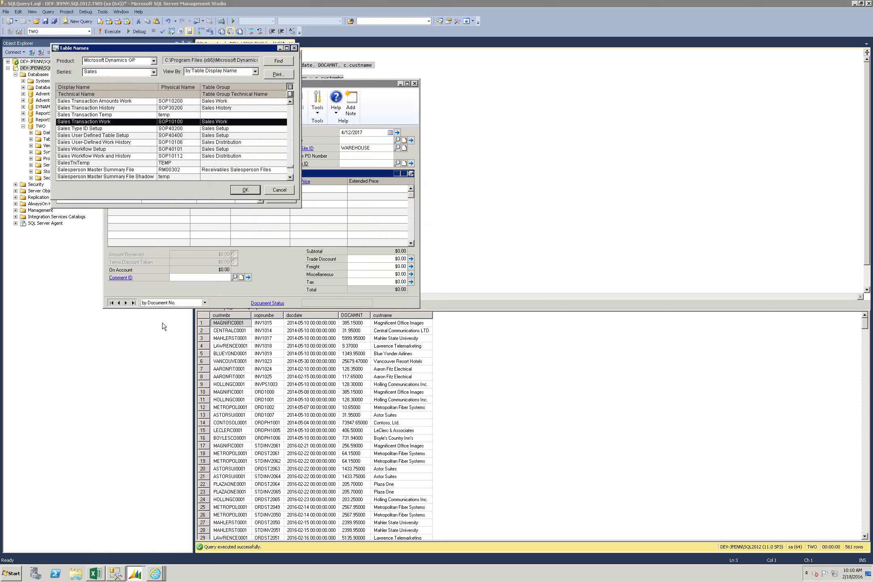
Step: Switch to the Victoria Yudin RM Tables page, then its RM00101 Dynamics GP Reference tab
{"action": "left_click", "coordinate": [159, 575]}
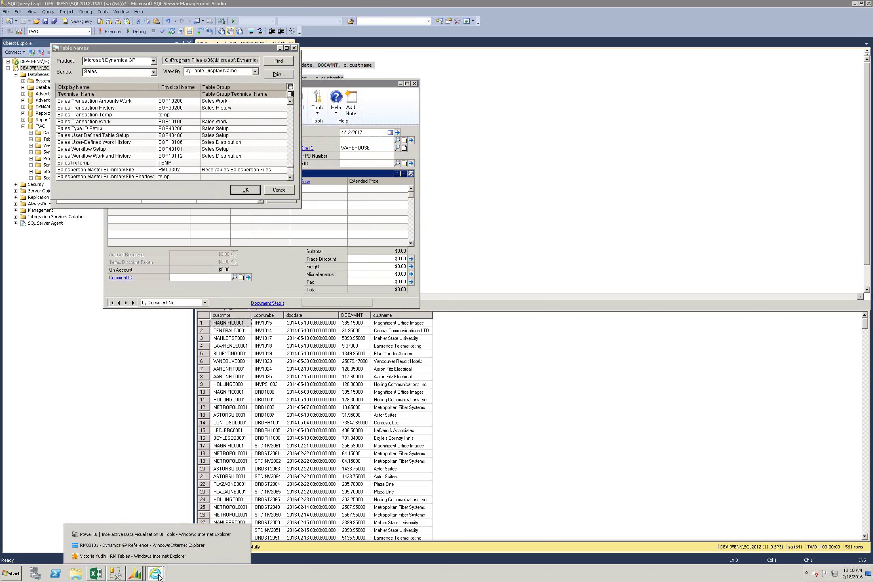
{"action": "left_click", "coordinate": [187, 553]}
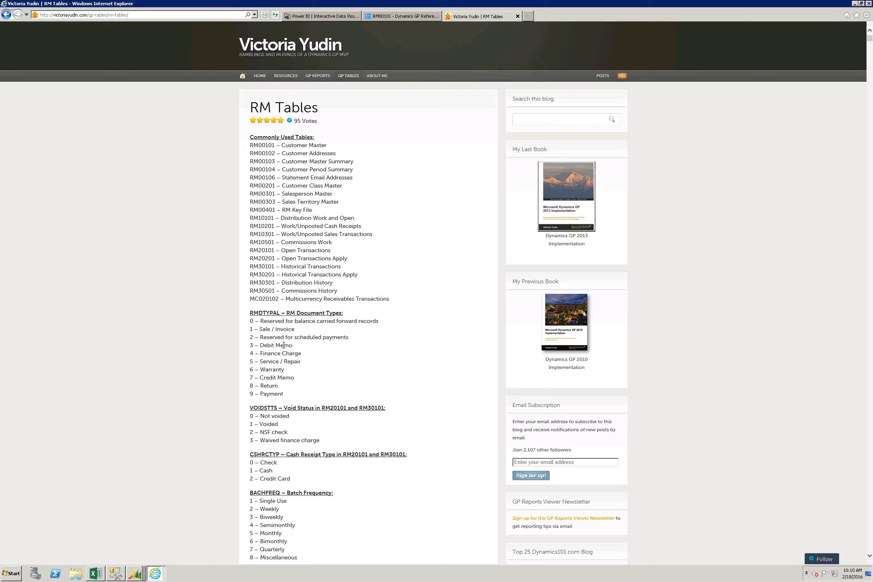
{"action": "left_click", "coordinate": [398, 16]}
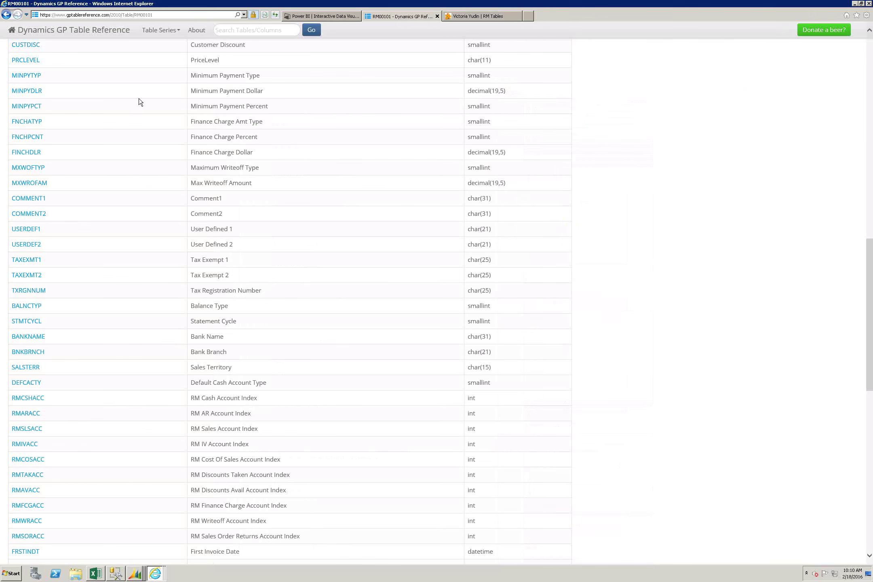
Step: Scroll the RM00101 column list back to the top and return to the RM Tables tab
{"action": "scroll", "coordinate": [139, 99], "scroll_direction": "up", "scroll_amount": 10}
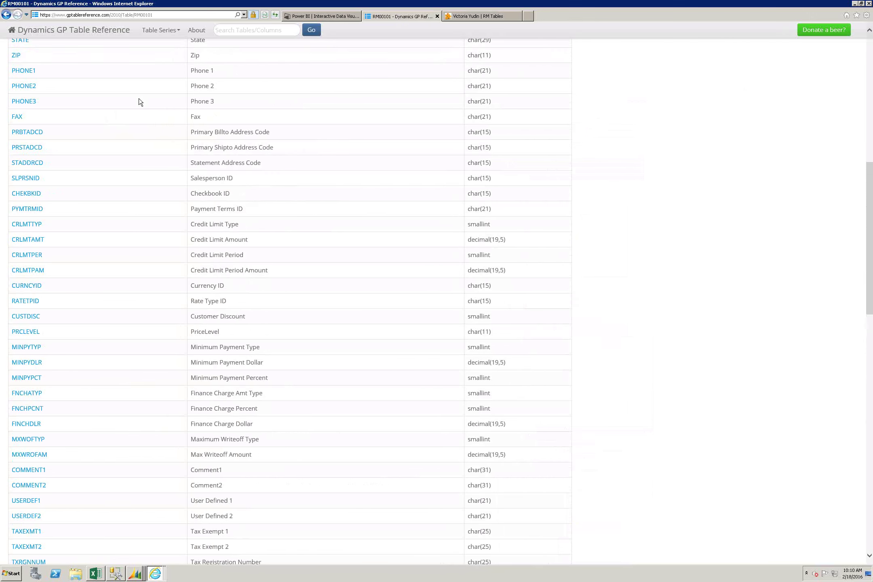
{"action": "scroll", "coordinate": [139, 99], "scroll_direction": "up", "scroll_amount": 5}
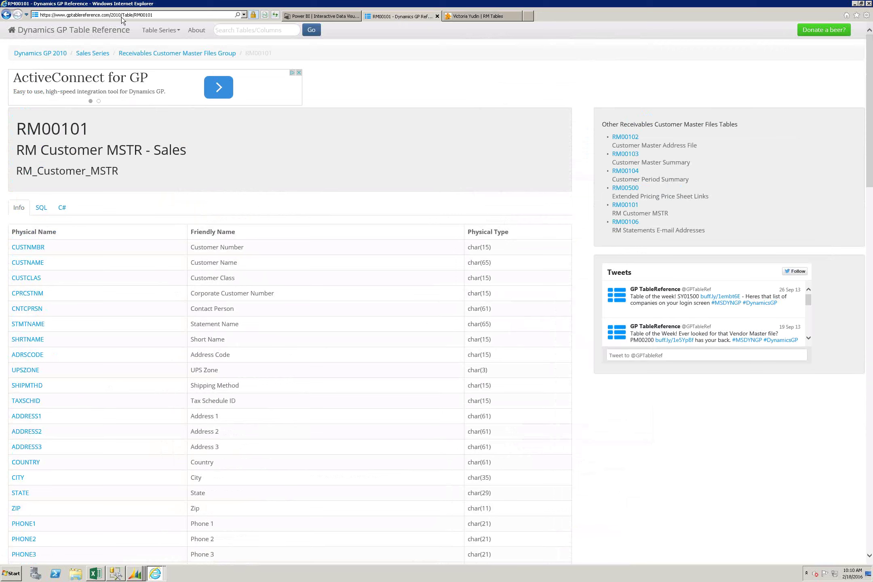
{"action": "left_click", "coordinate": [477, 19]}
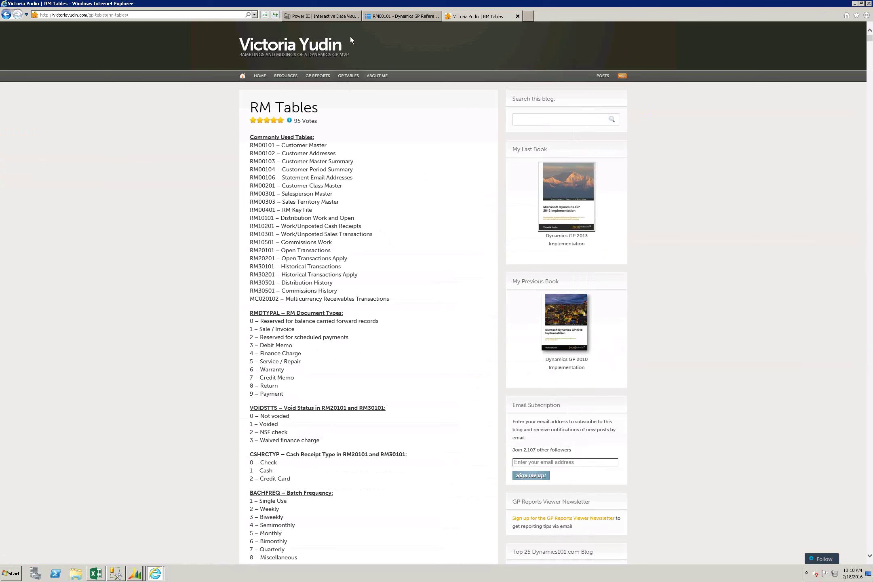
Step: Switch to the Power BI | Interactive Data Visualization tab
{"action": "left_click", "coordinate": [304, 16]}
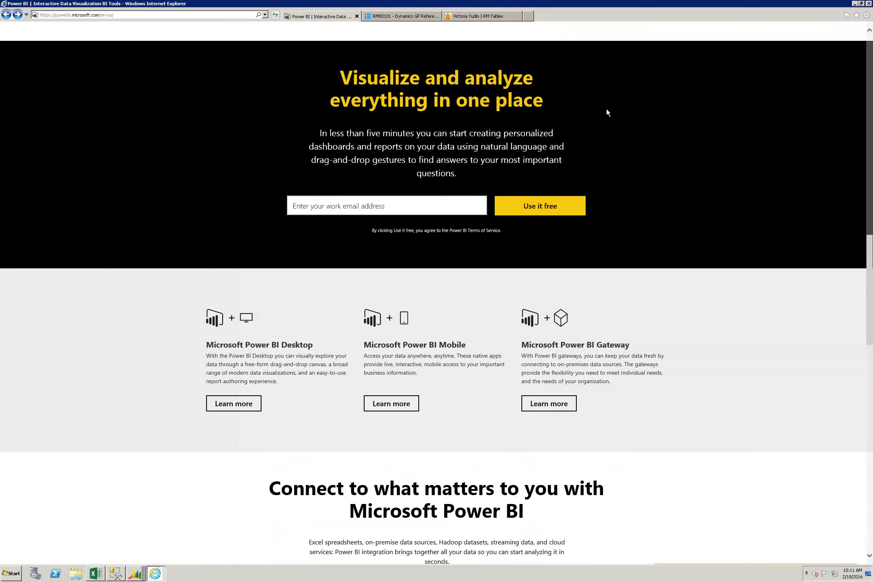
Step: Load the go.microsoft.com/fwlink Power BI address from history and scroll to the top
{"action": "left_click", "coordinate": [141, 15]}
{"action": "key", "text": "F4"}
{"action": "key", "text": "Up"}
{"action": "key", "text": "Return"}
{"action": "scroll", "coordinate": [156, 351], "scroll_direction": "up", "scroll_amount": 3}
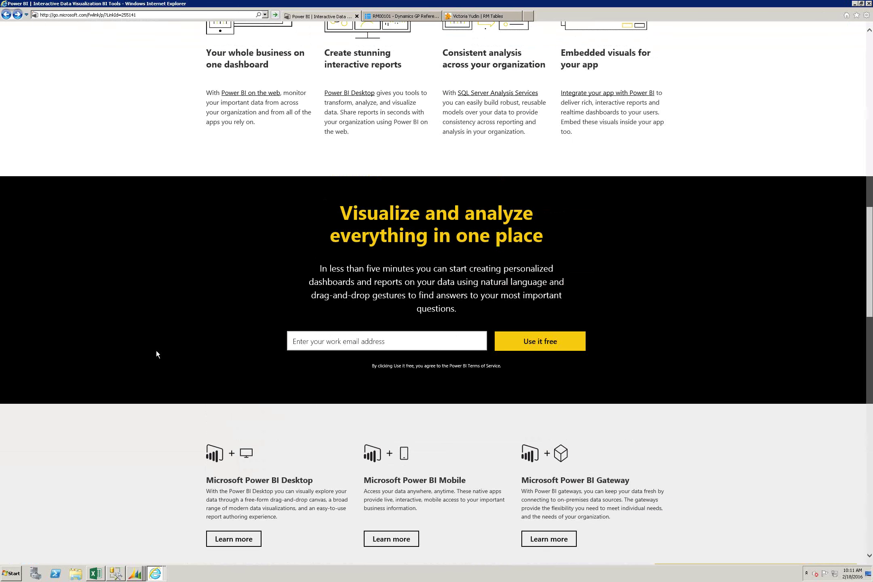
{"action": "scroll", "coordinate": [116, 238], "scroll_direction": "up", "scroll_amount": 10}
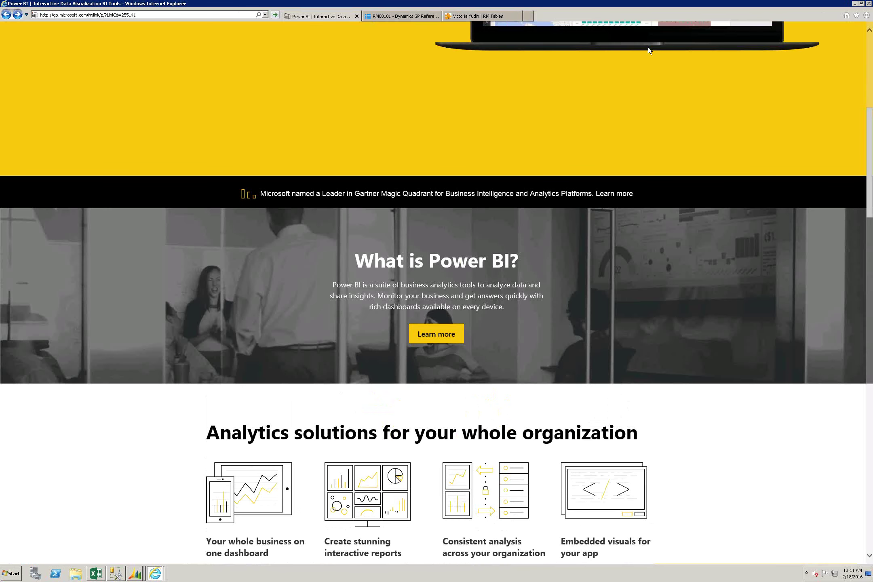
{"action": "scroll", "coordinate": [382, 285], "scroll_direction": "up", "scroll_amount": 8}
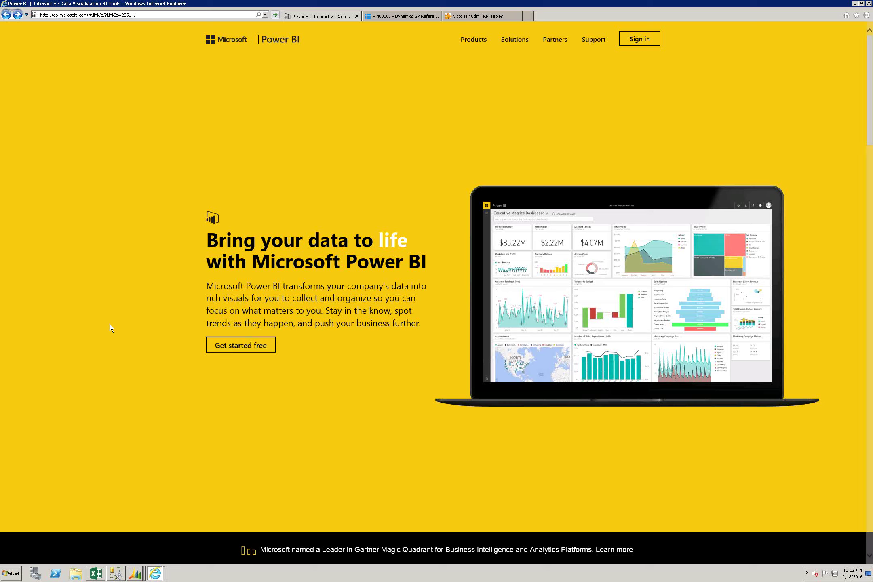
{"action": "scroll", "coordinate": [110, 325], "scroll_direction": "down", "scroll_amount": 2}
{"action": "scroll", "coordinate": [112, 325], "scroll_direction": "down", "scroll_amount": 20}
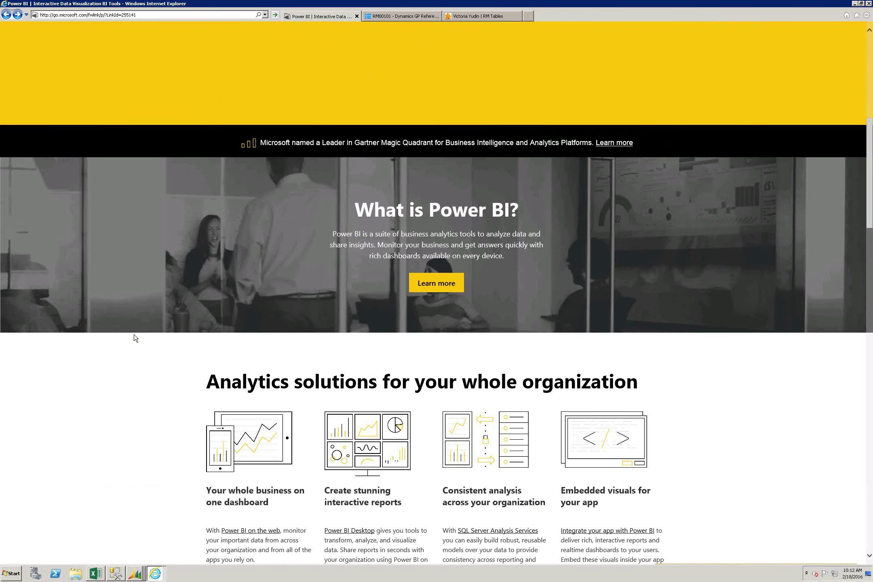
{"action": "scroll", "coordinate": [154, 326], "scroll_direction": "down", "scroll_amount": 6}
{"action": "scroll", "coordinate": [281, 293], "scroll_direction": "up", "scroll_amount": 8}
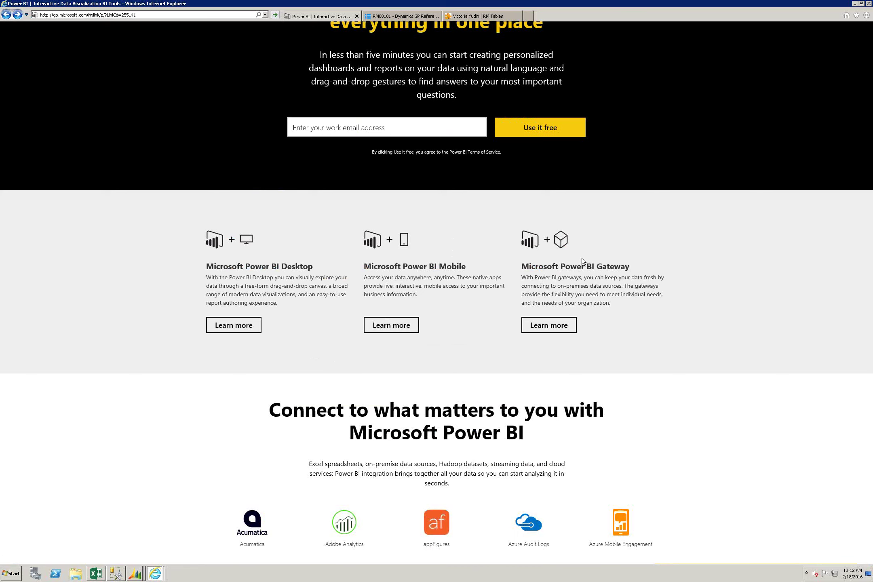
{"action": "scroll", "coordinate": [585, 253], "scroll_direction": "up", "scroll_amount": 4}
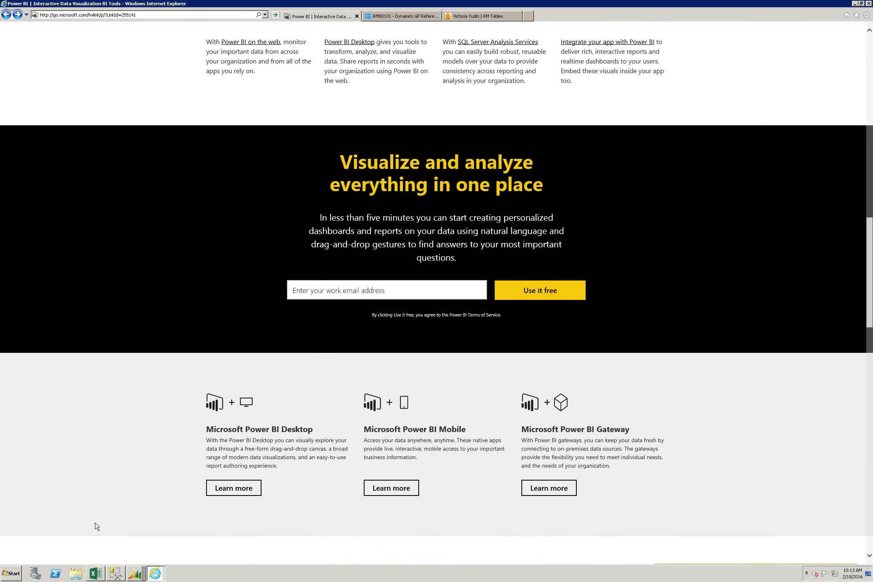
Step: Launch Power BI Desktop from the Start menu
{"action": "left_click", "coordinate": [12, 575]}
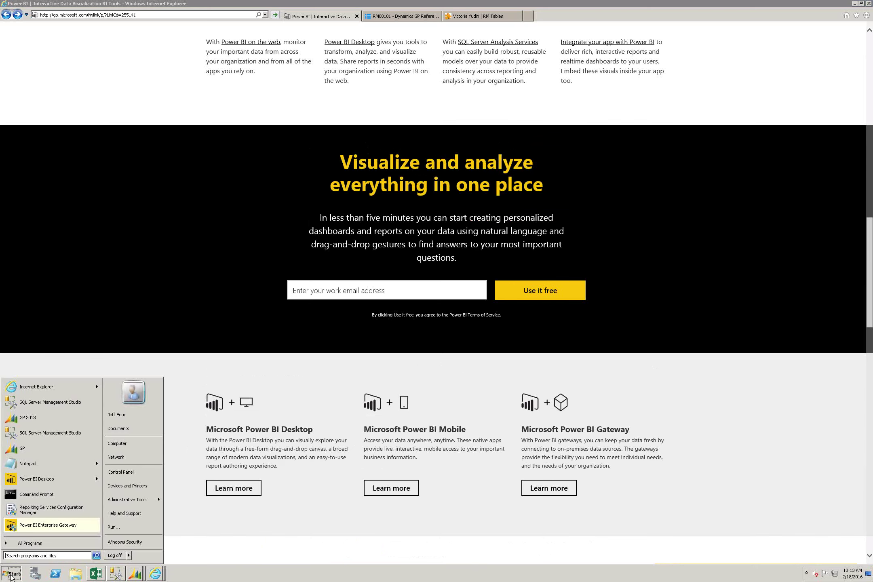
{"action": "left_click", "coordinate": [52, 481]}
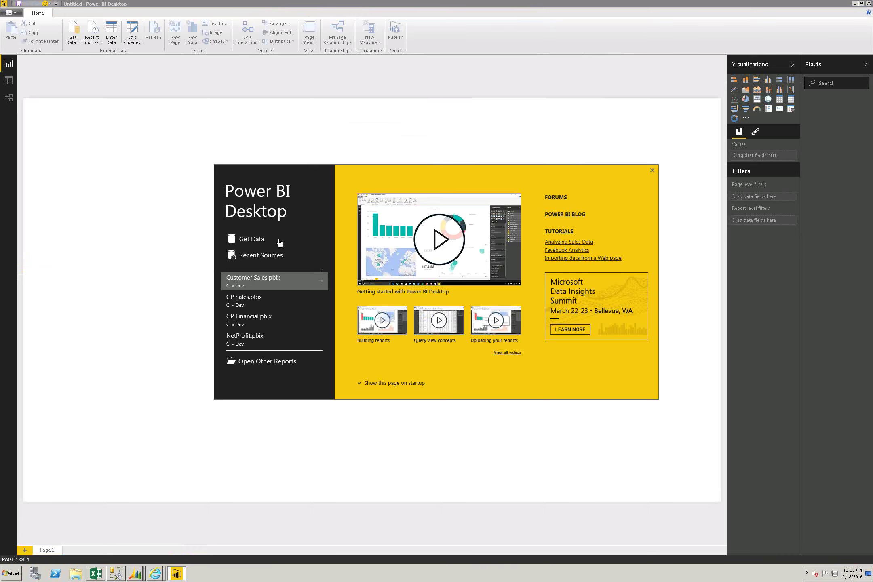
Step: In Get Data, scroll the connector list and pick SQL Server Database as the source
{"action": "left_click", "coordinate": [254, 239]}
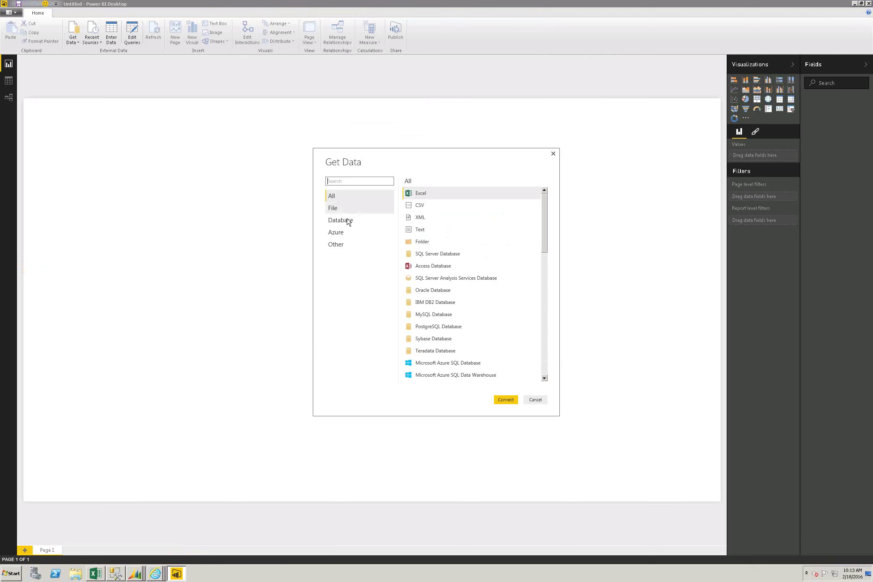
{"action": "mouse_move", "coordinate": [545, 242]}
{"action": "left_mouse_down"}
{"action": "mouse_move", "coordinate": [543, 316]}
{"action": "mouse_move", "coordinate": [550, 247]}
{"action": "left_mouse_up"}
{"action": "scroll", "coordinate": [548, 281], "scroll_direction": "down", "scroll_amount": 6}
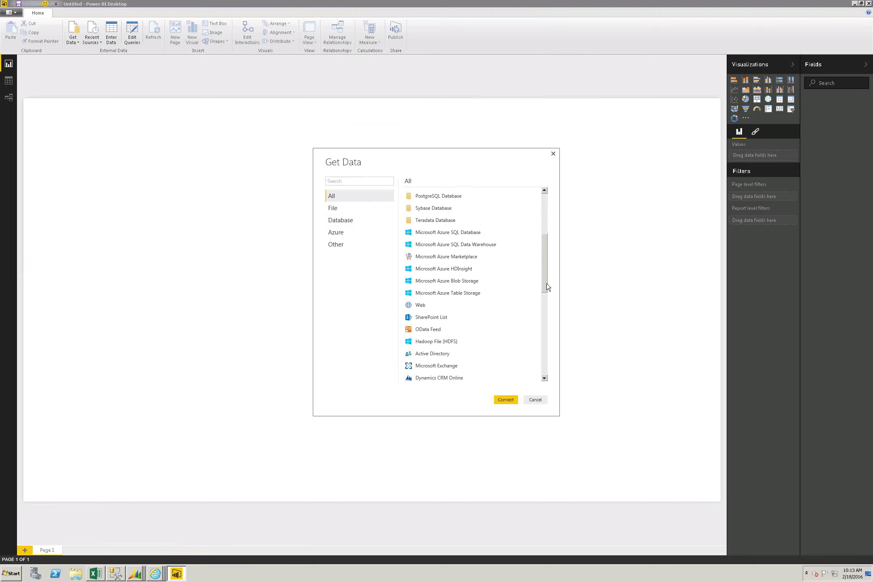
{"action": "scroll", "coordinate": [545, 329], "scroll_direction": "down", "scroll_amount": 1}
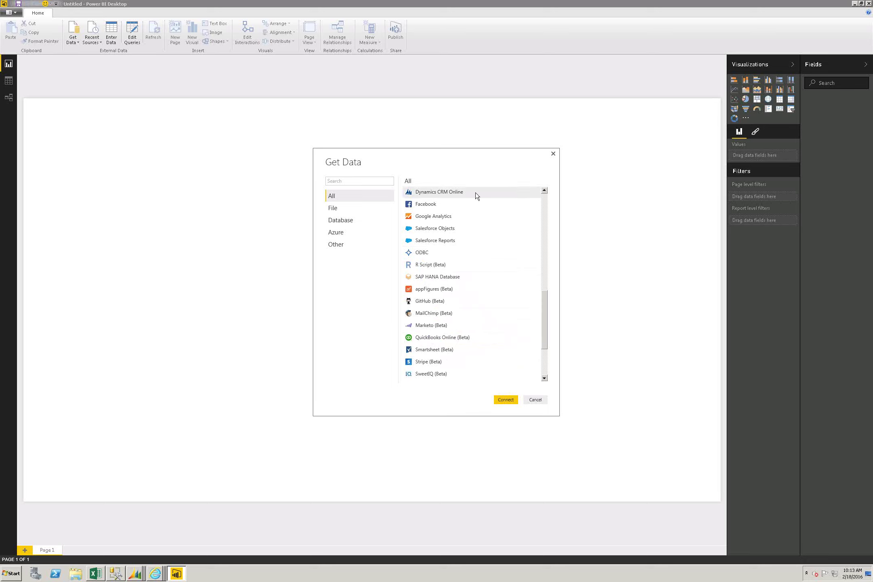
{"action": "left_click", "coordinate": [544, 208]}
{"action": "left_click", "coordinate": [545, 207]}
{"action": "mouse_move", "coordinate": [545, 211]}
{"action": "left_mouse_down"}
{"action": "mouse_move", "coordinate": [544, 232]}
{"action": "mouse_move", "coordinate": [544, 210]}
{"action": "left_mouse_up"}
{"action": "left_click", "coordinate": [426, 248]}
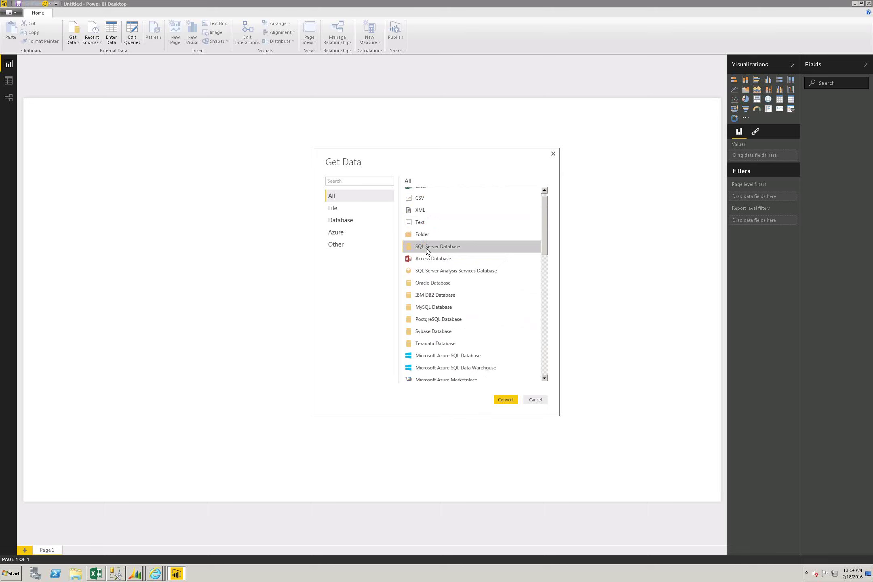
Step: Open the SQL Server Database connection form and begin entering server name 'dewcv'
{"action": "left_click", "coordinate": [509, 400]}
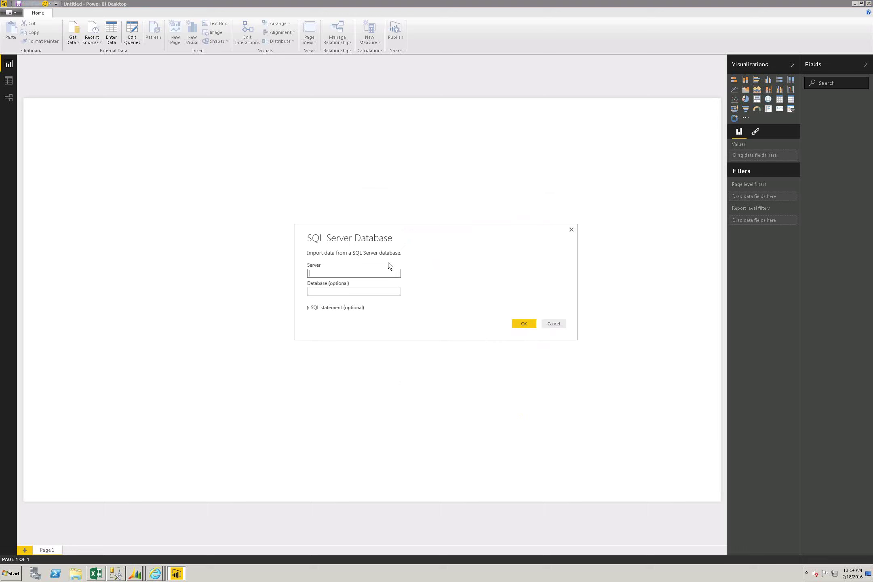
{"action": "type", "text": "dewcv"}
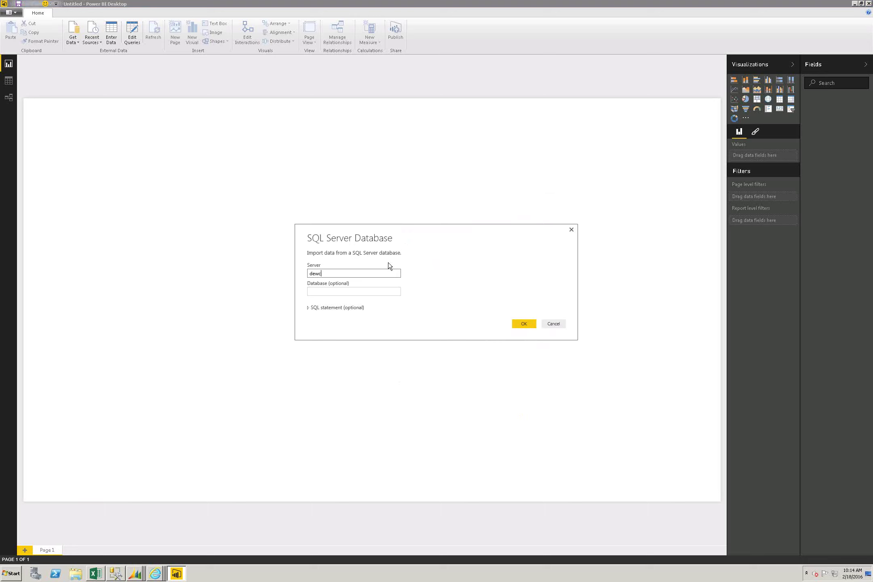
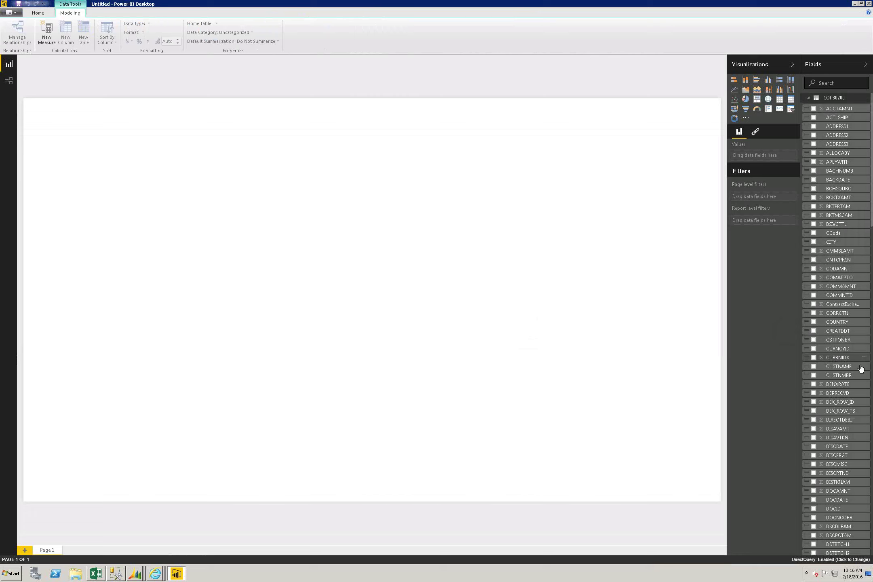
Step: Scroll the SOP30200 field list and drag CUSTNMBR onto the canvas as a new table
{"action": "scroll", "coordinate": [870, 532], "scroll_direction": "down", "scroll_amount": 5}
{"action": "scroll", "coordinate": [870, 532], "scroll_direction": "down", "scroll_amount": 6}
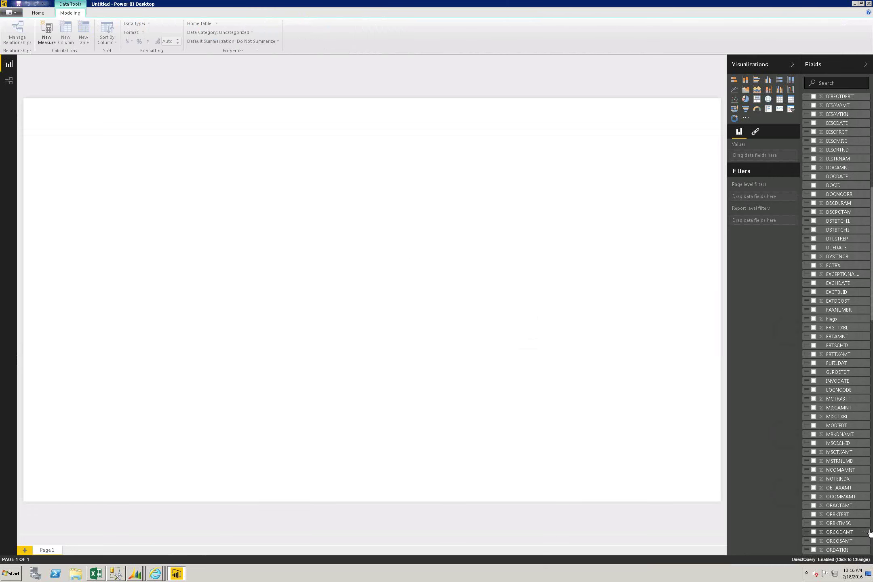
{"action": "scroll", "coordinate": [870, 532], "scroll_direction": "up", "scroll_amount": 1}
{"action": "scroll", "coordinate": [870, 532], "scroll_direction": "up", "scroll_amount": 4}
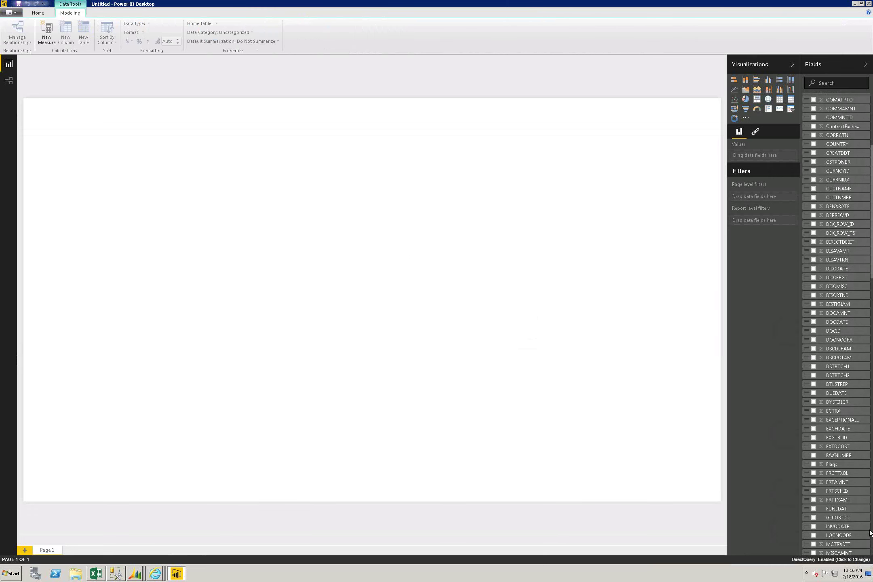
{"action": "left_click_drag", "start_coordinate": [838, 201], "coordinate": [67, 141]}
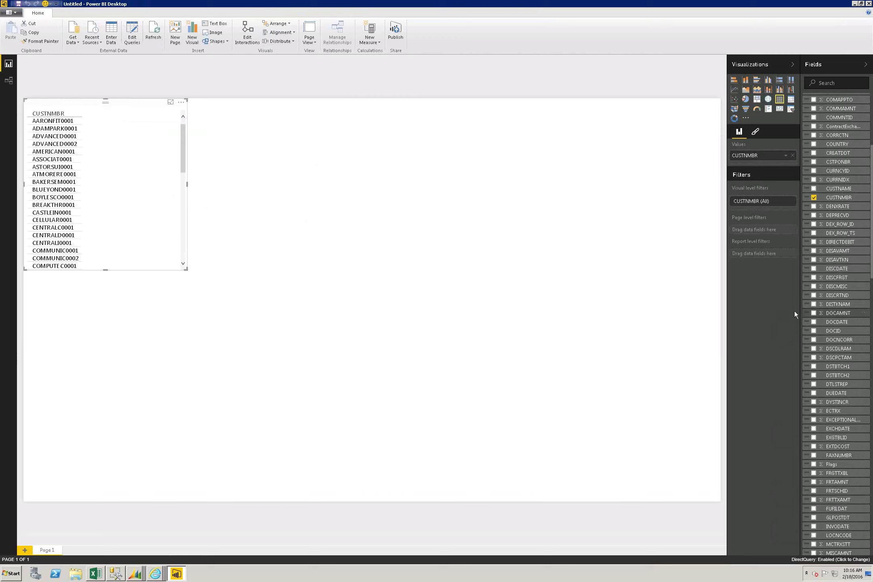
Step: Add CUSTNAME to the customer table and drag DOCAMNT onto the canvas as a chart
{"action": "left_click", "coordinate": [815, 189]}
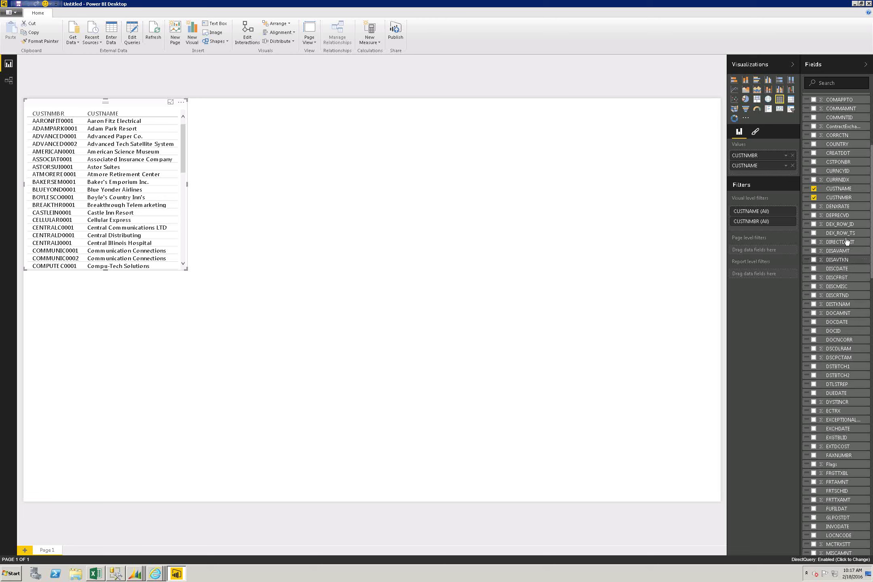
{"action": "left_click_drag", "start_coordinate": [848, 313], "coordinate": [333, 107]}
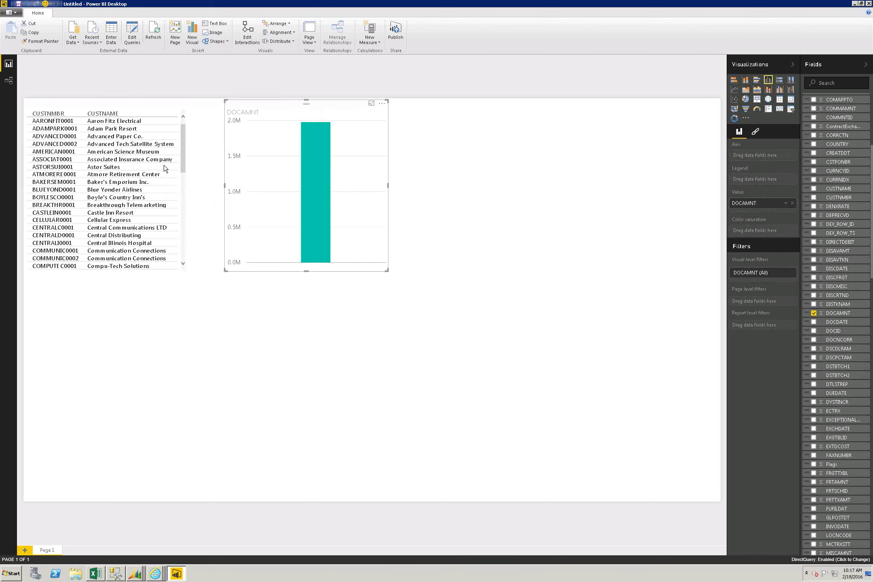
Step: Convert the CUSTNMBR/CUSTNAME table visual into a slicer
{"action": "left_click", "coordinate": [141, 172]}
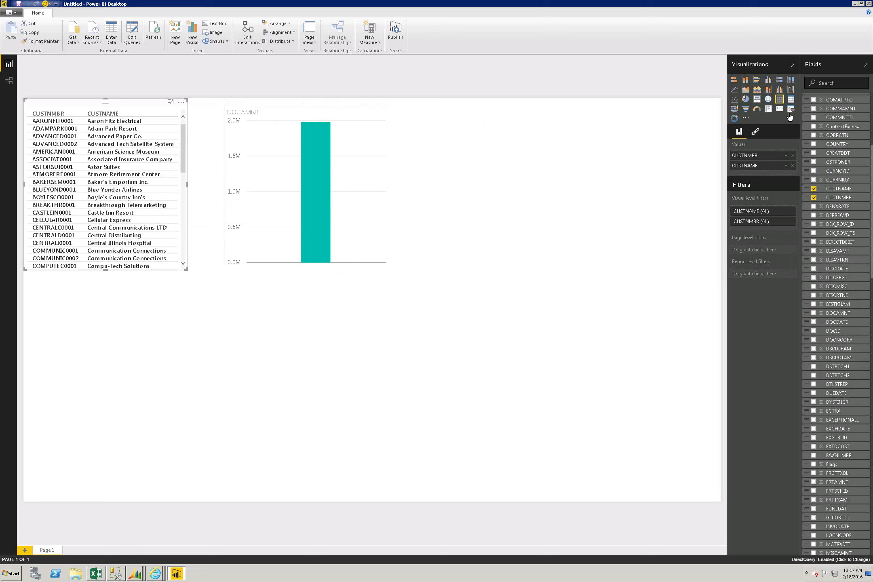
{"action": "left_click", "coordinate": [791, 109]}
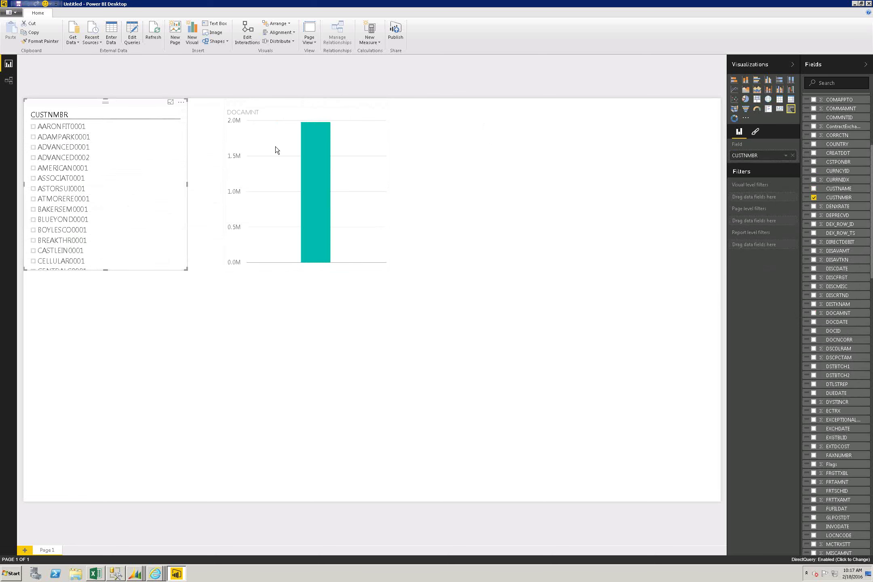
Step: Filter the DOCAMNT chart by selecting several different customers in the slicer
{"action": "left_click", "coordinate": [38, 140]}
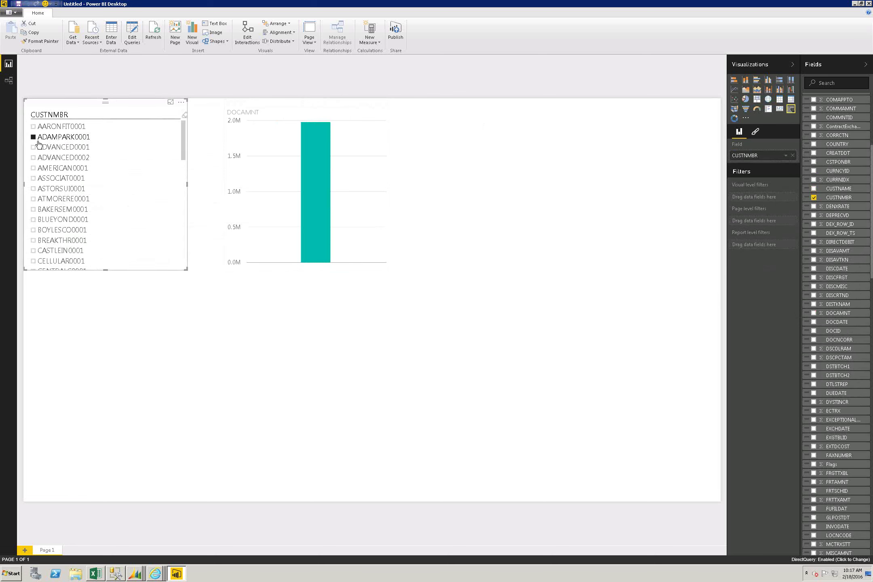
{"action": "left_click", "coordinate": [39, 147]}
{"action": "left_click", "coordinate": [38, 168]}
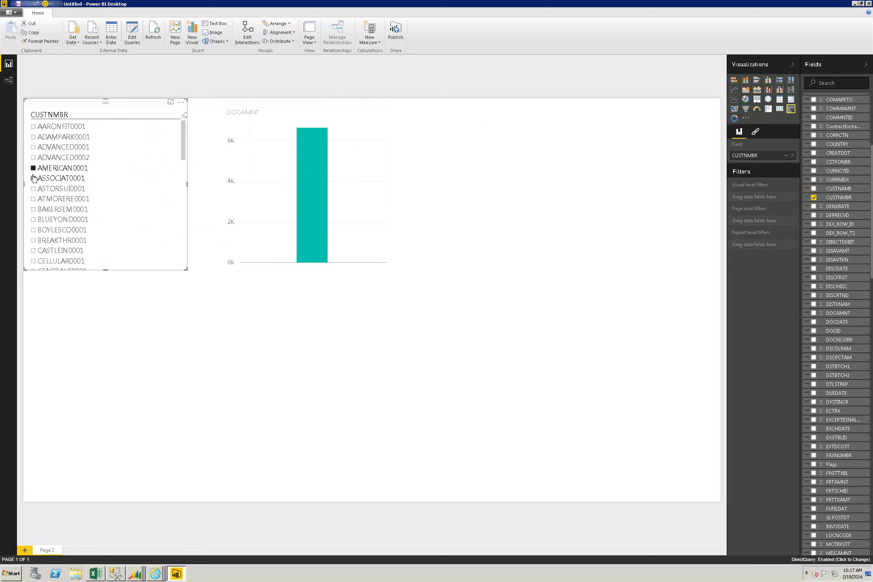
{"action": "mouse_move", "coordinate": [322, 184]}
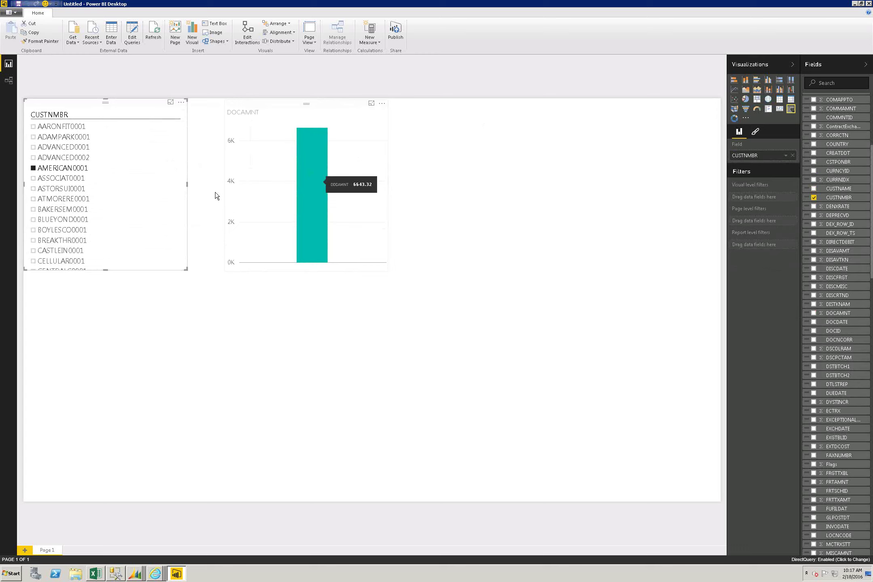
{"action": "left_click", "coordinate": [36, 190]}
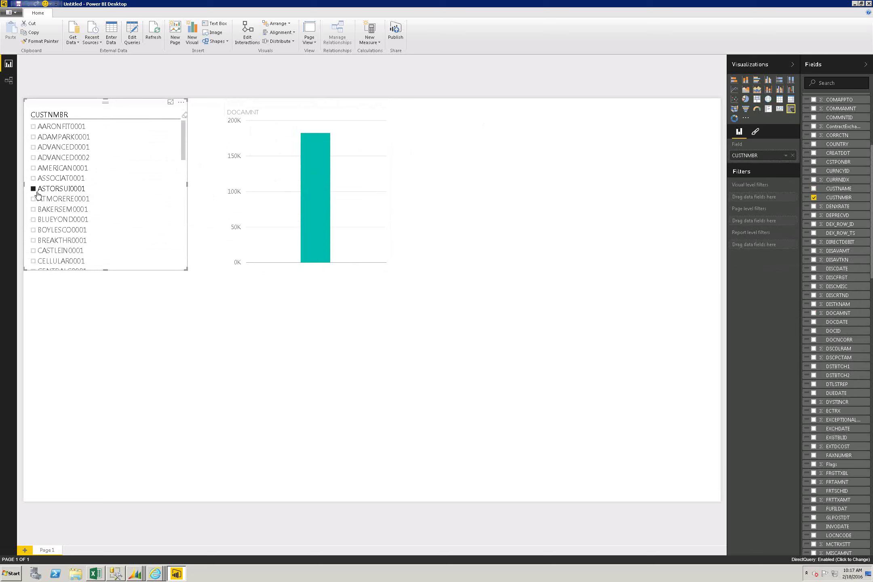
Step: Place the chart left of the slicer, test more customer filters, and open Edit Queries
{"action": "left_click_drag", "start_coordinate": [88, 190], "coordinate": [343, 202]}
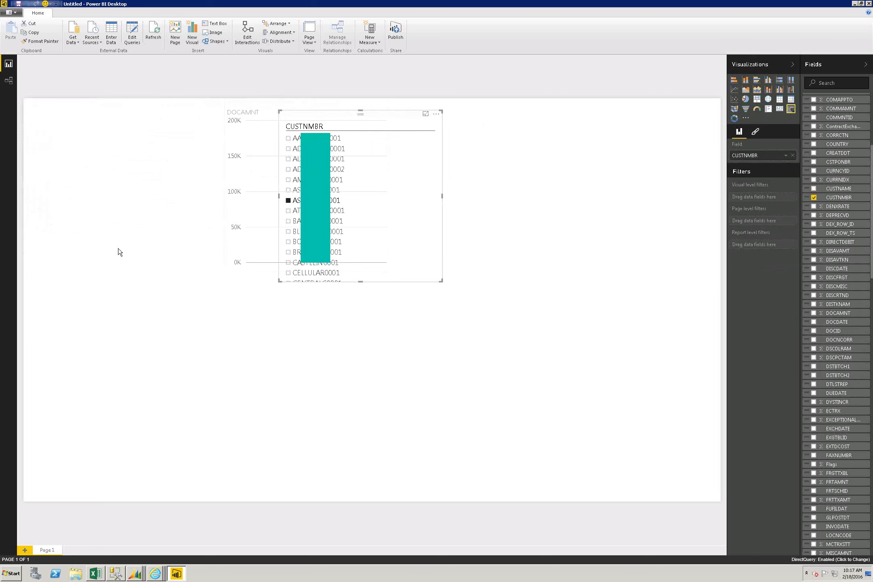
{"action": "left_click_drag", "start_coordinate": [359, 113], "coordinate": [212, 132]}
{"action": "left_click", "coordinate": [315, 212]}
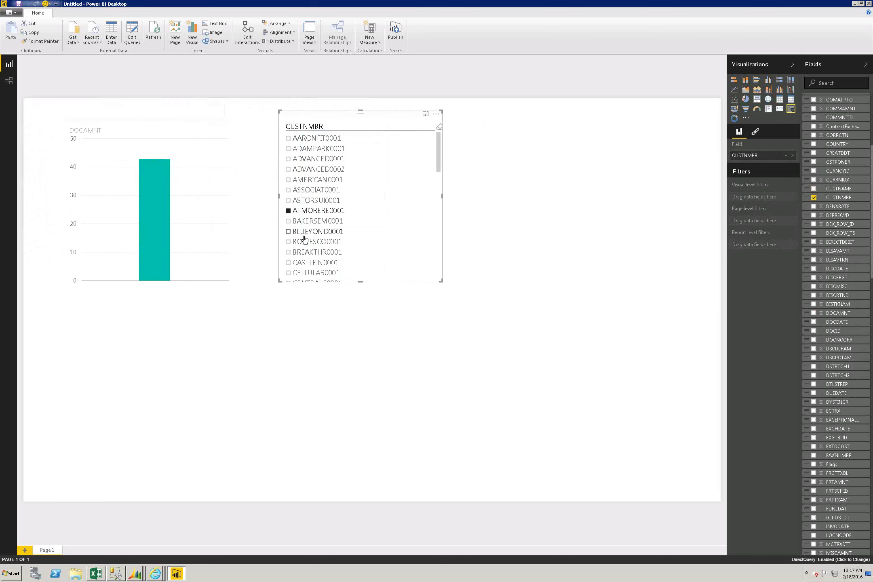
{"action": "left_click", "coordinate": [289, 233]}
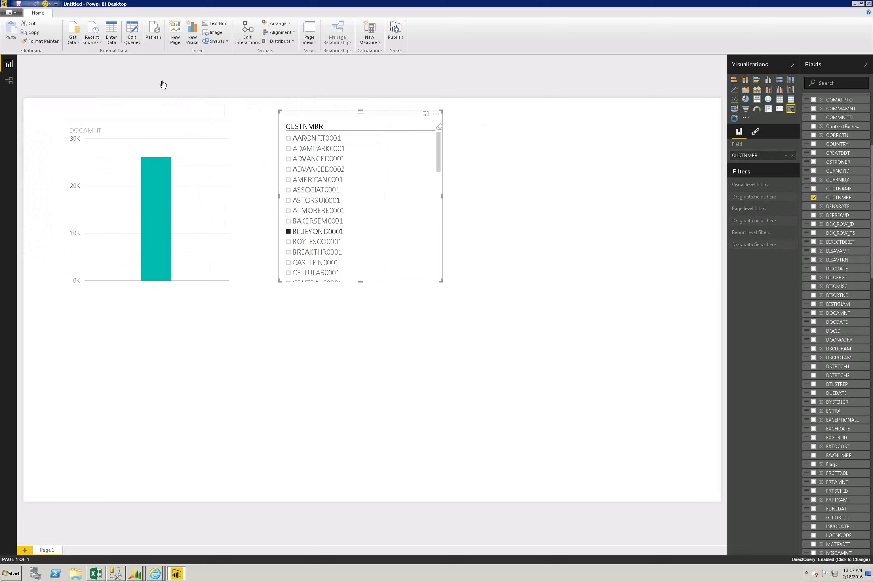
{"action": "left_click", "coordinate": [132, 40]}
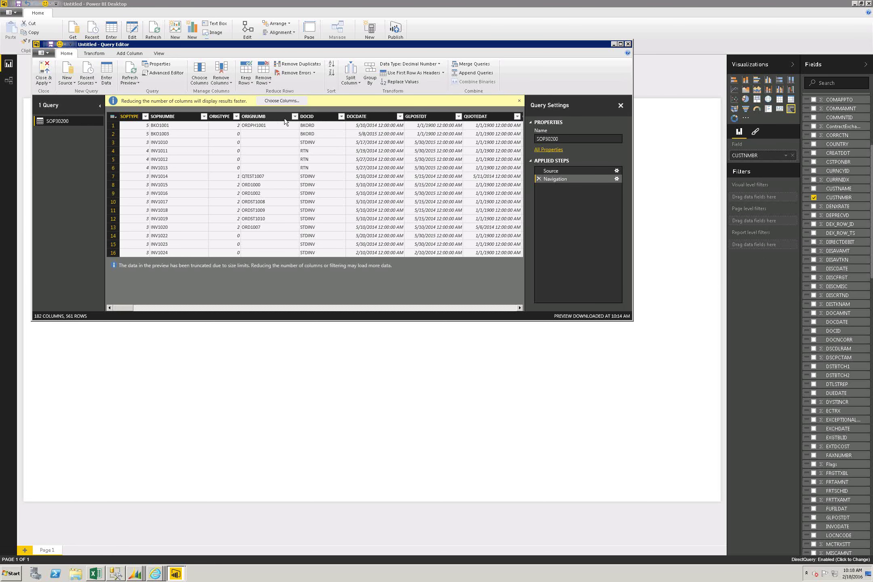
Step: Rename the SOPNUMBE column to OrderNumber
{"action": "right_click", "coordinate": [206, 117]}
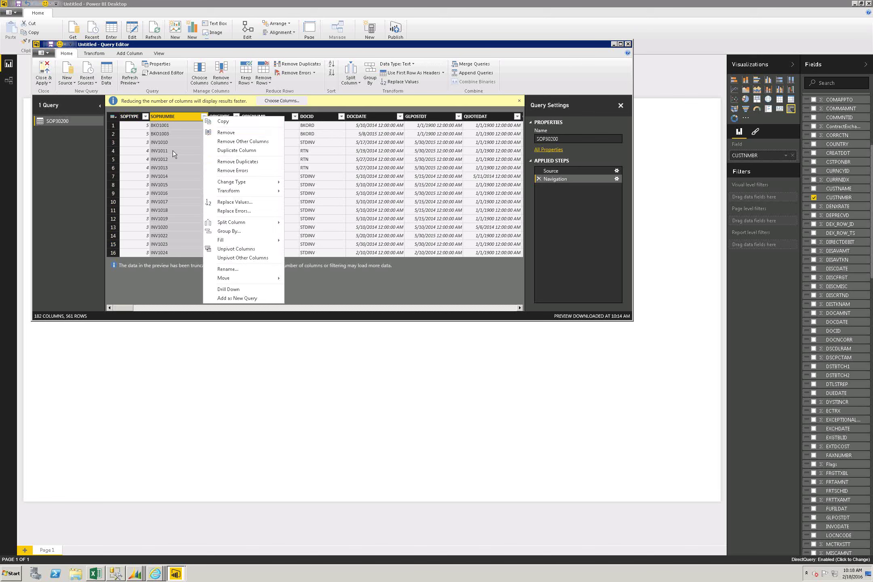
{"action": "left_click", "coordinate": [233, 268]}
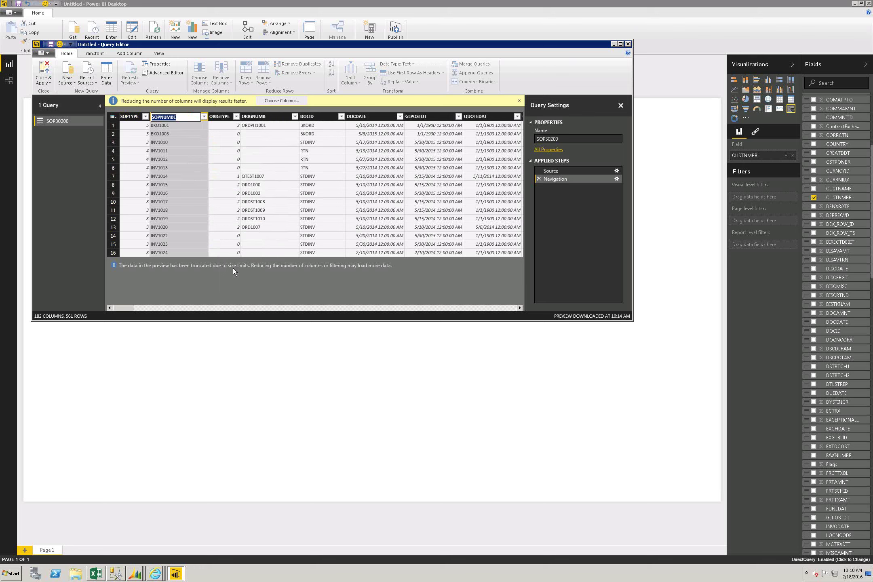
{"action": "type", "text": "OrderNumber"}
{"action": "key", "text": "Return"}
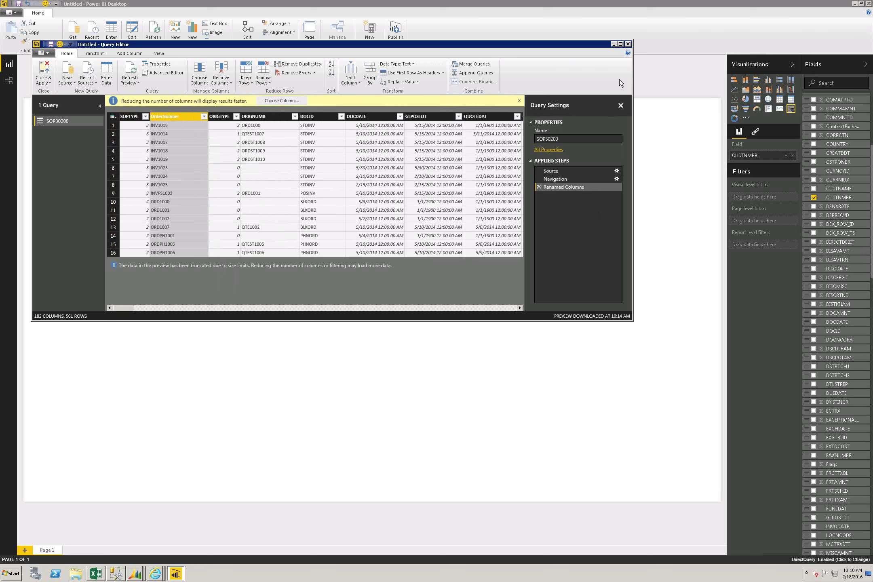
Step: Close Query Editor applying the changes, then close Power BI Desktop without saving
{"action": "left_click", "coordinate": [628, 43]}
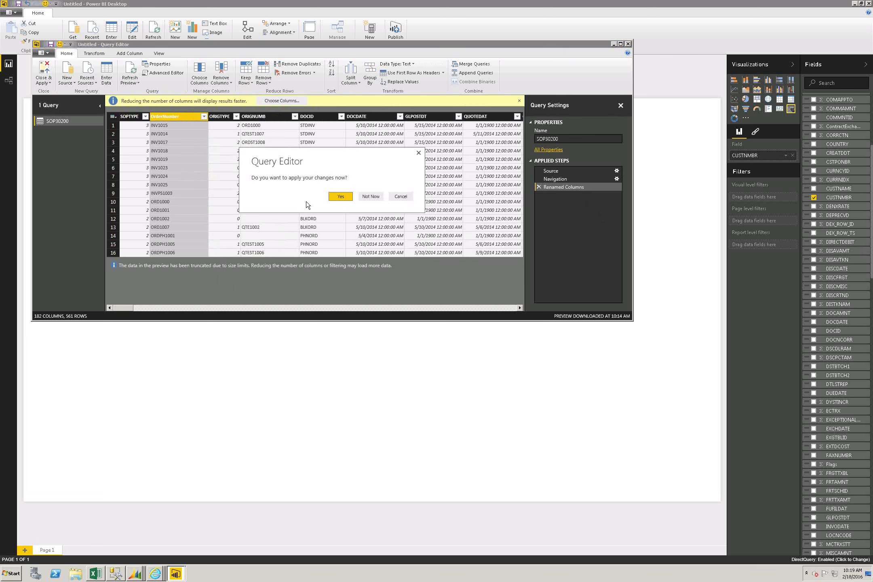
{"action": "left_click", "coordinate": [341, 197]}
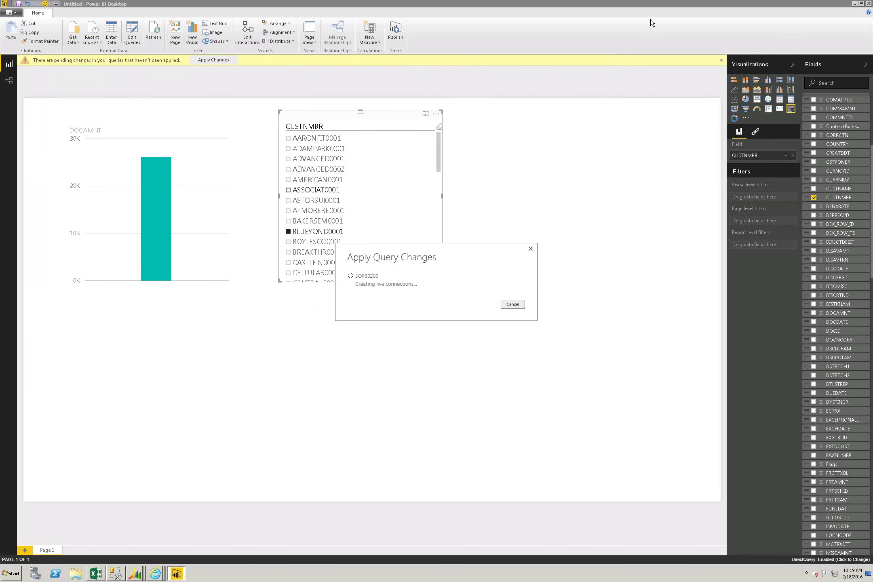
{"action": "left_click", "coordinate": [869, 4]}
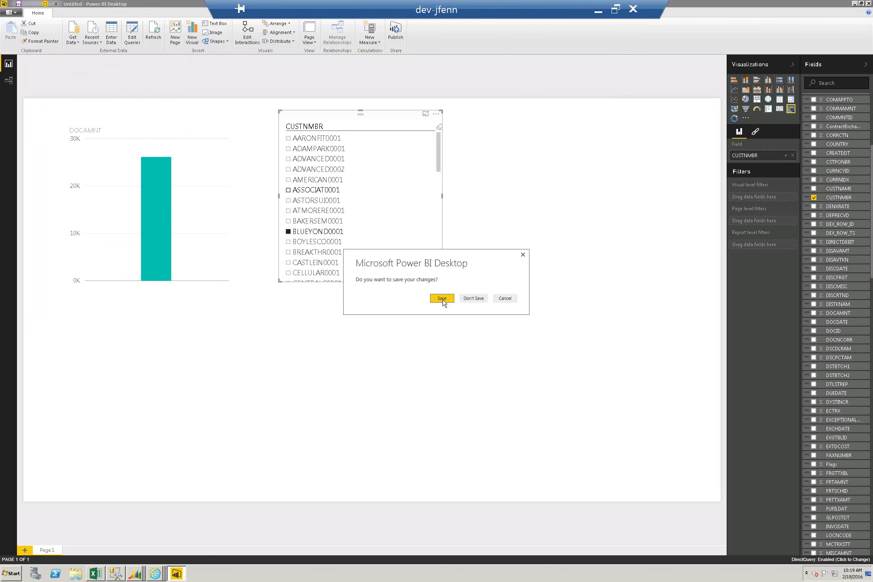
{"action": "left_click", "coordinate": [470, 300]}
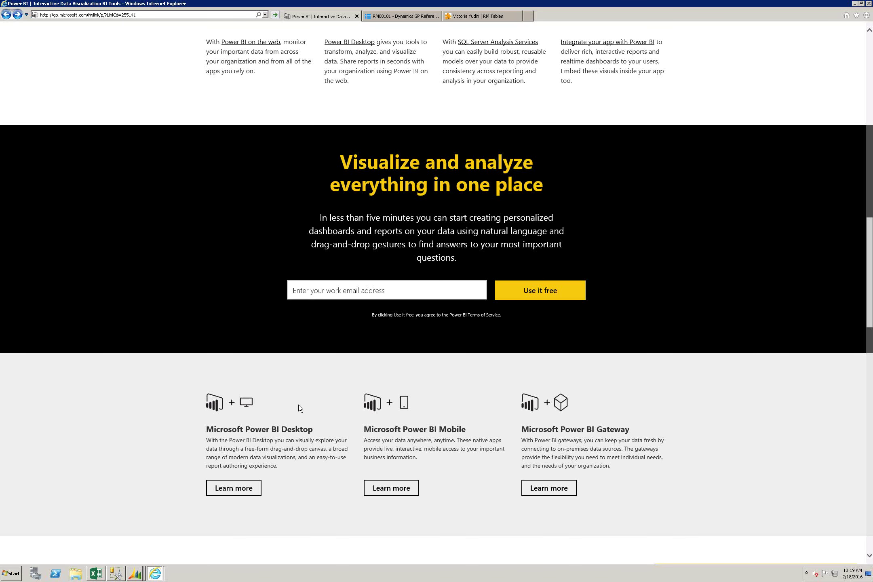
Step: Switch back to SQL Server Management Studio showing the sop30200 query results
{"action": "left_click", "coordinate": [116, 574]}
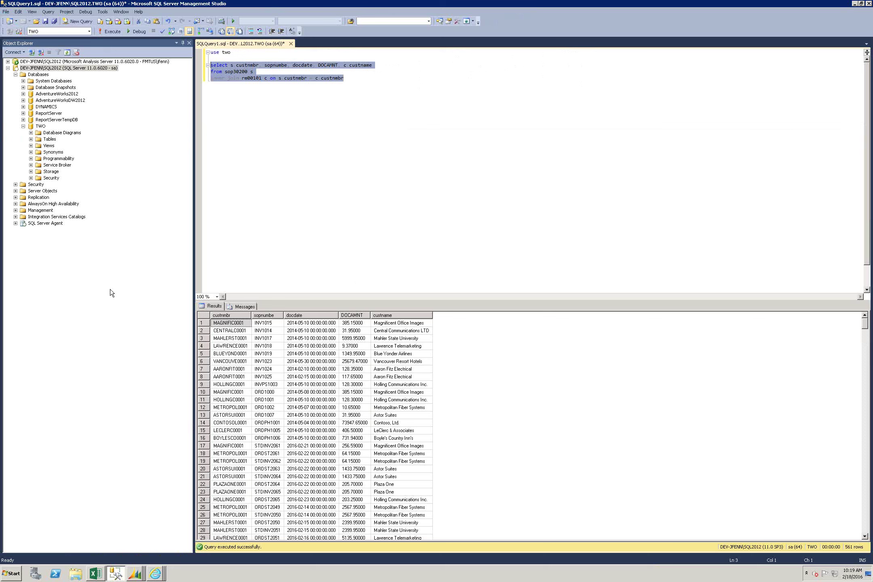
Step: Expand the TWO database's Views folder and scroll down the view list
{"action": "left_click", "coordinate": [31, 146]}
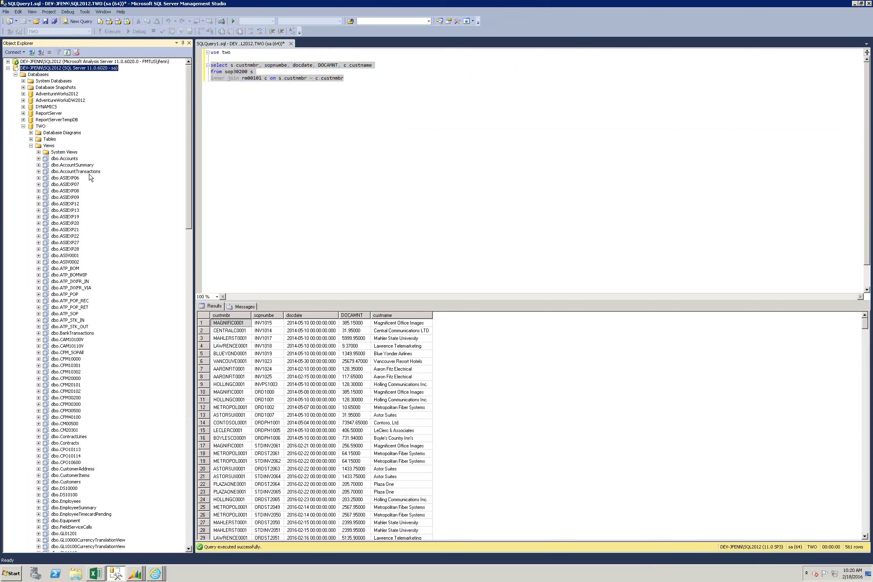
{"action": "left_click", "coordinate": [69, 171]}
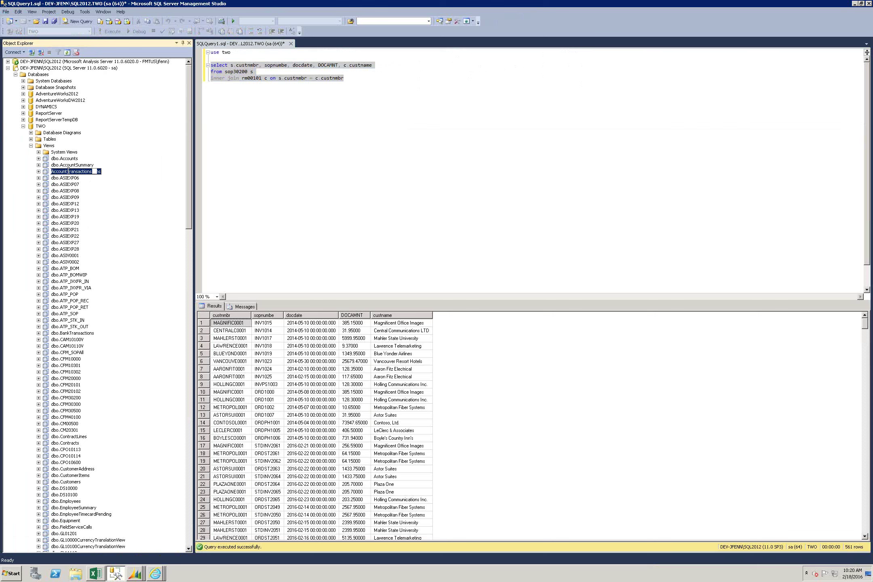
{"action": "scroll", "coordinate": [68, 244], "scroll_direction": "down", "scroll_amount": 6}
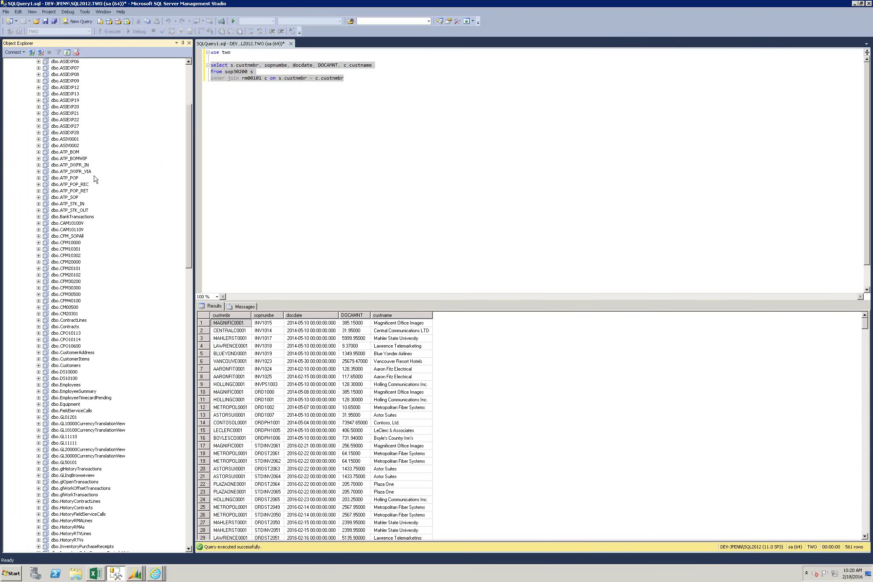
{"action": "left_click", "coordinate": [186, 508]}
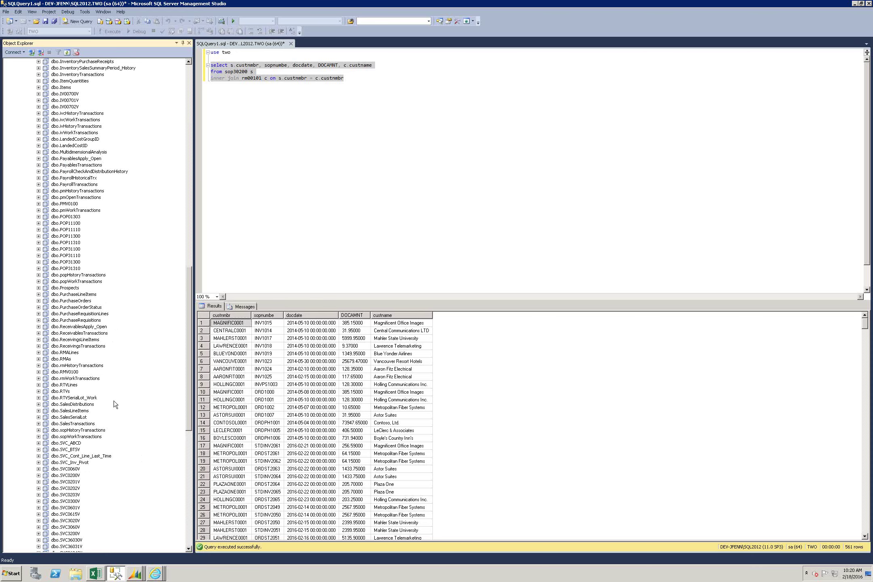
Step: Expand dbo.SalesLineItems' Columns folder and inspect the SOP Number and Item Number columns
{"action": "left_click", "coordinate": [83, 411]}
{"action": "left_click", "coordinate": [39, 411]}
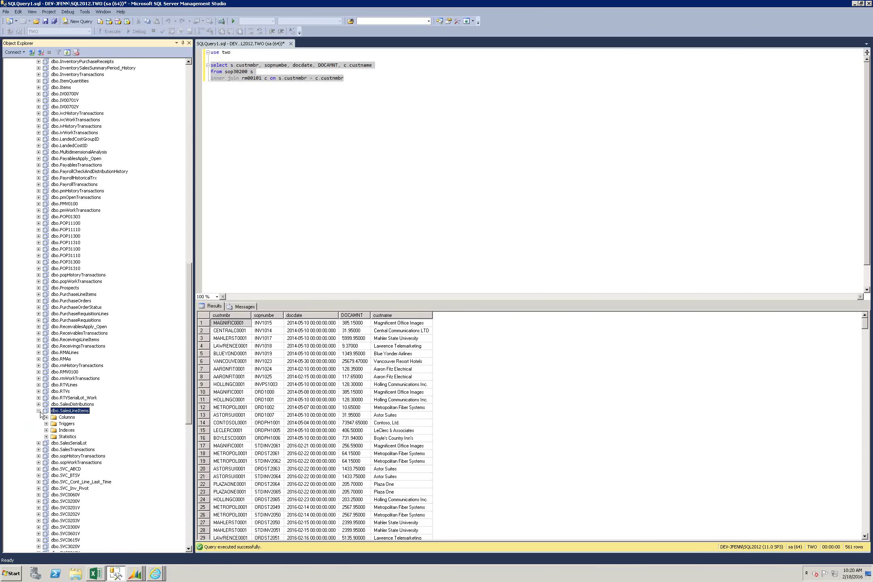
{"action": "left_click", "coordinate": [46, 417]}
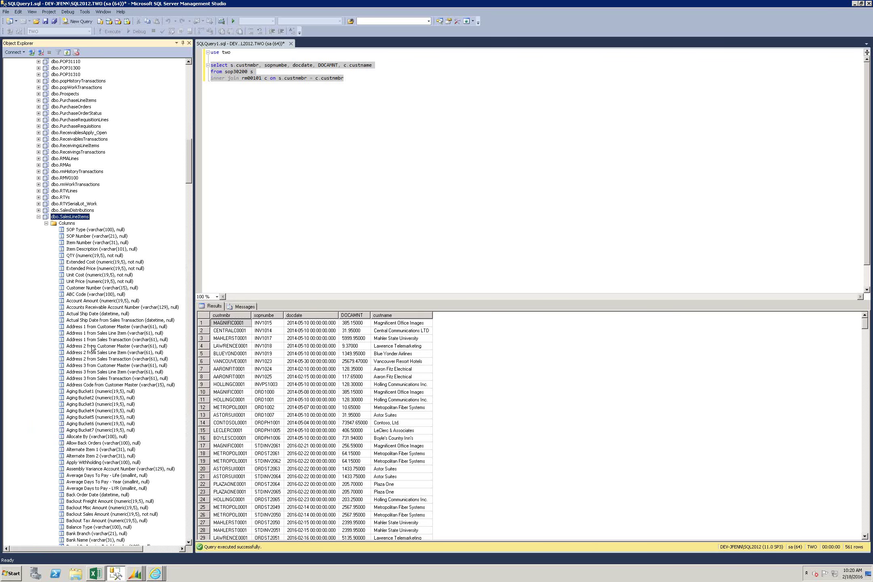
{"action": "left_click", "coordinate": [75, 236]}
{"action": "left_click", "coordinate": [75, 243]}
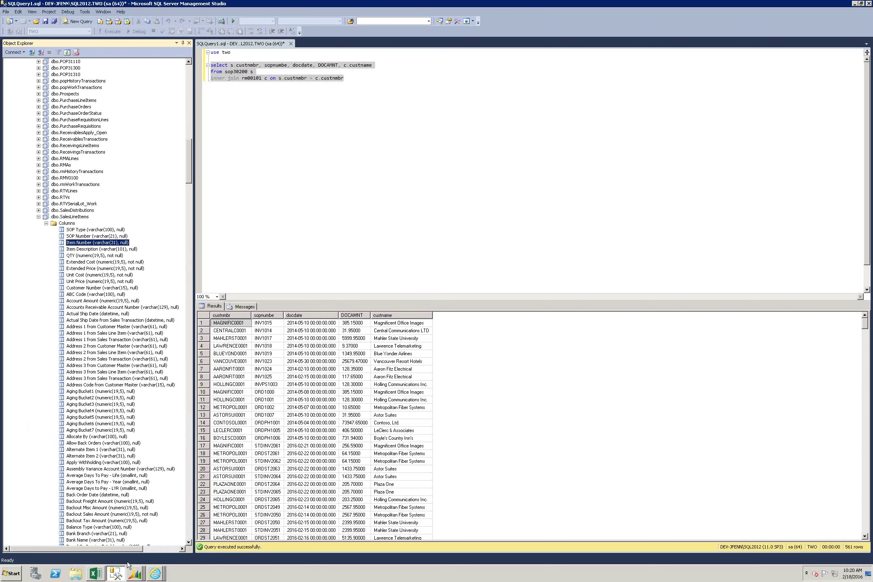
{"action": "left_click", "coordinate": [12, 573]}
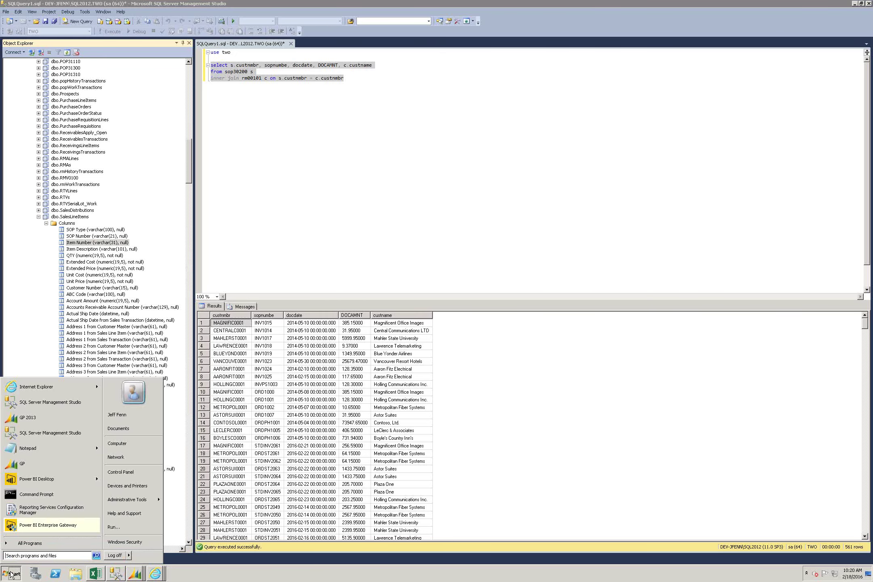
Step: Launch Power BI Desktop from the Start menu
{"action": "left_click", "coordinate": [52, 483]}
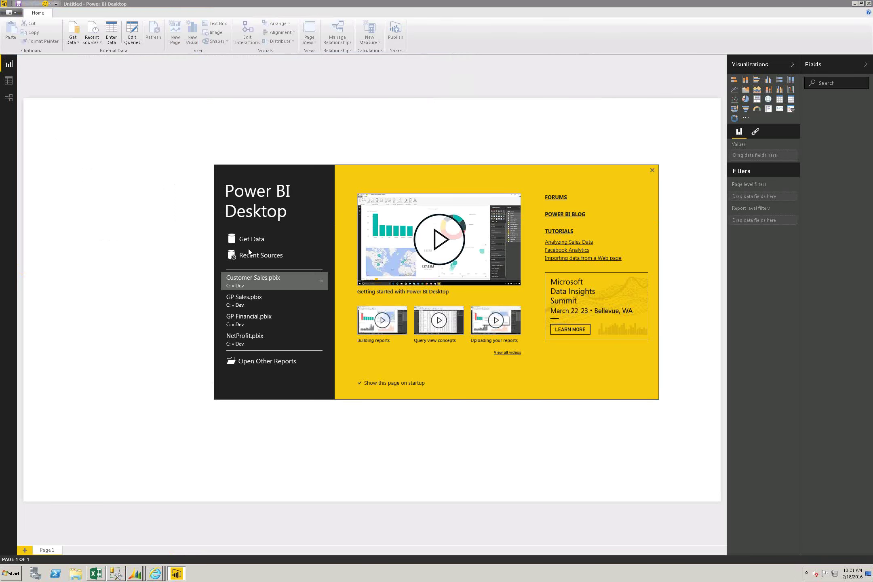
Step: Connect a new SQL Server Database source to the TWO database on the sql2012 instance
{"action": "left_click", "coordinate": [258, 241]}
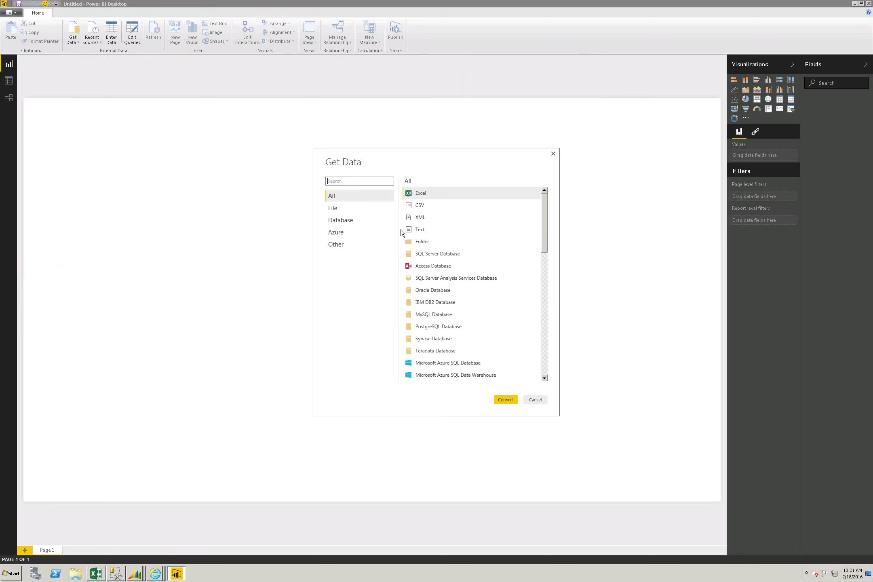
{"action": "left_click", "coordinate": [439, 254]}
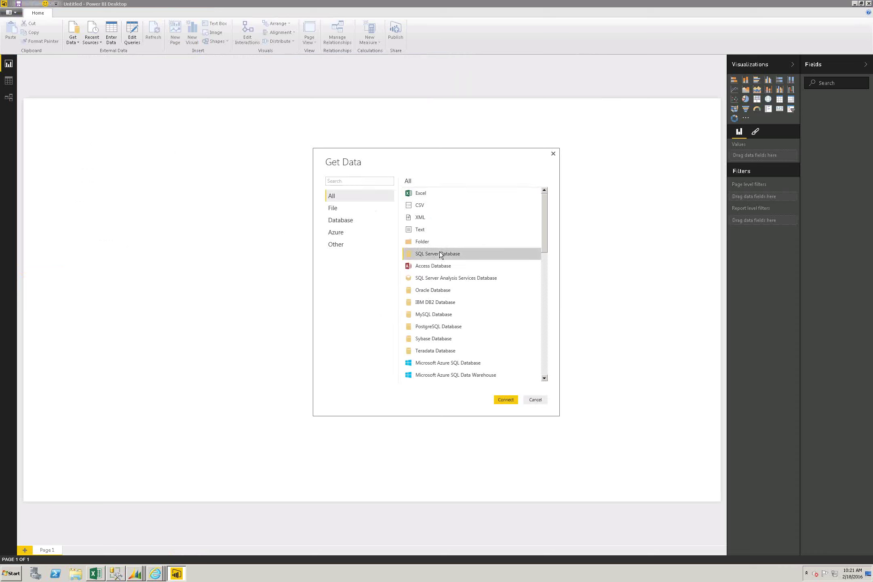
{"action": "left_click", "coordinate": [501, 402]}
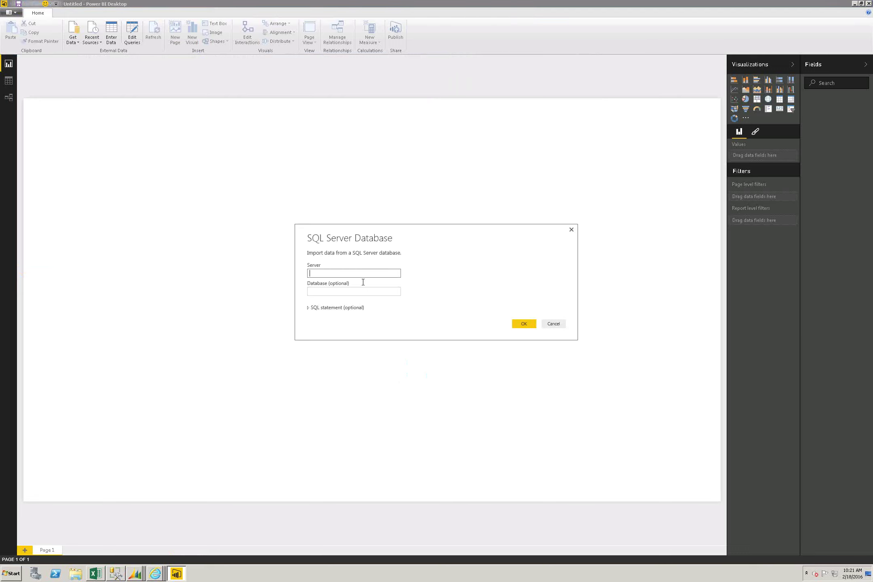
{"action": "type", "text": "dev-jfenn\\sql2012"}
{"action": "key", "text": "Tab"}
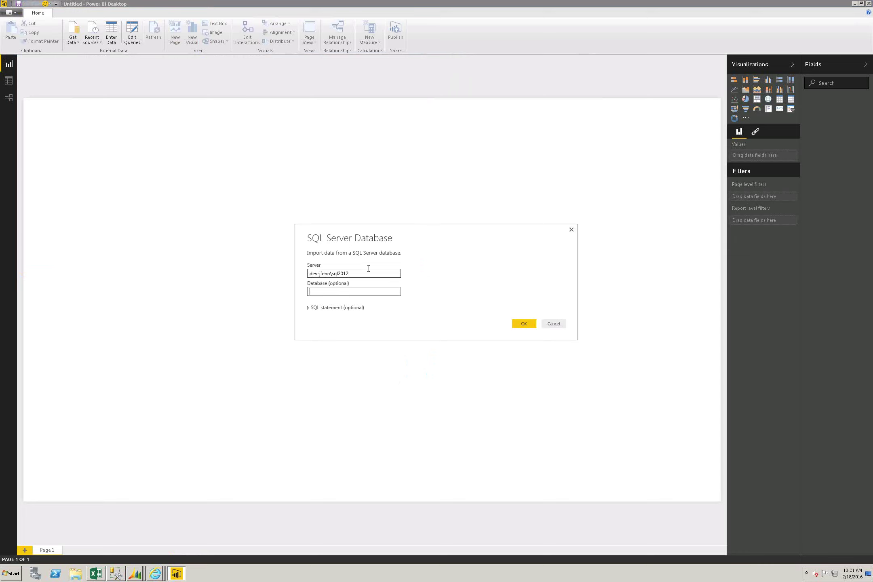
{"action": "type", "text": "two"}
{"action": "left_click", "coordinate": [522, 322]}
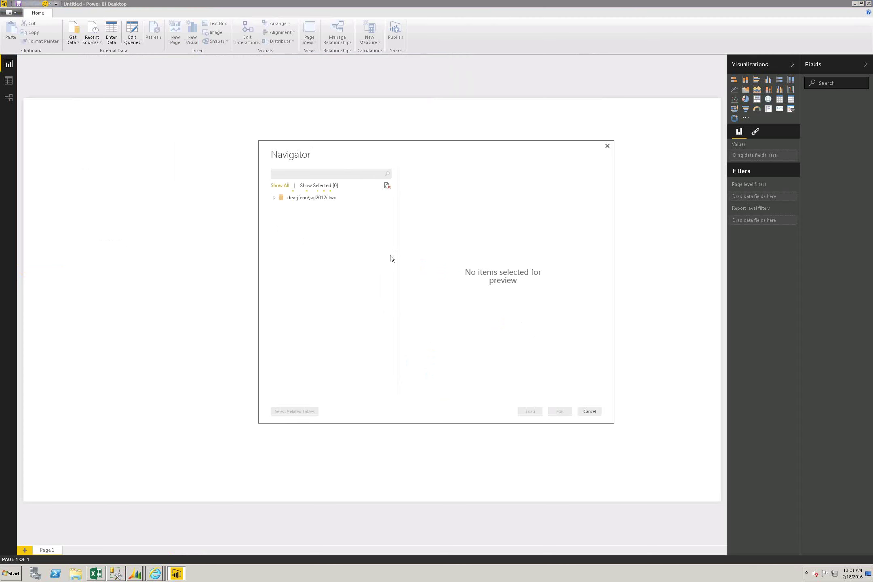
Step: Search 'sales', check the SalesLineItems view, and load it with DirectQuery
{"action": "left_click", "coordinate": [332, 173]}
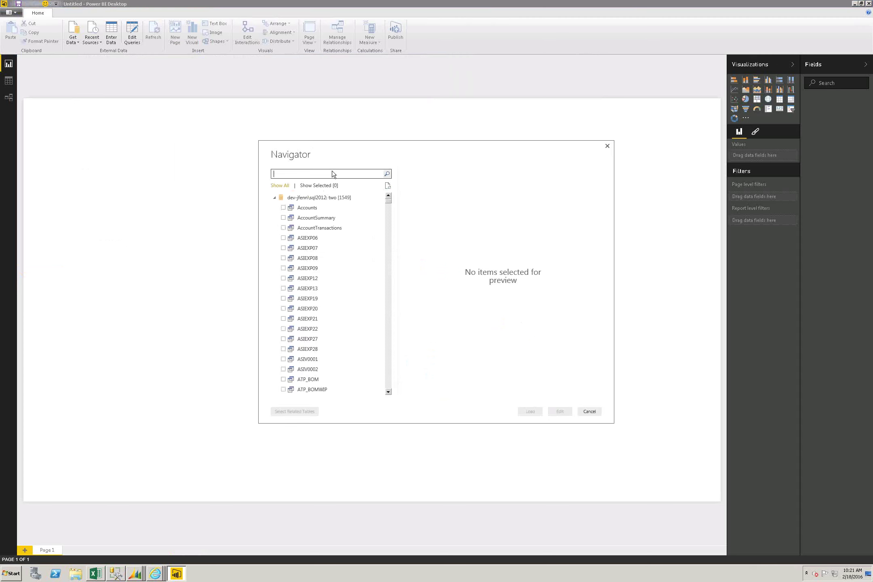
{"action": "type", "text": "sales"}
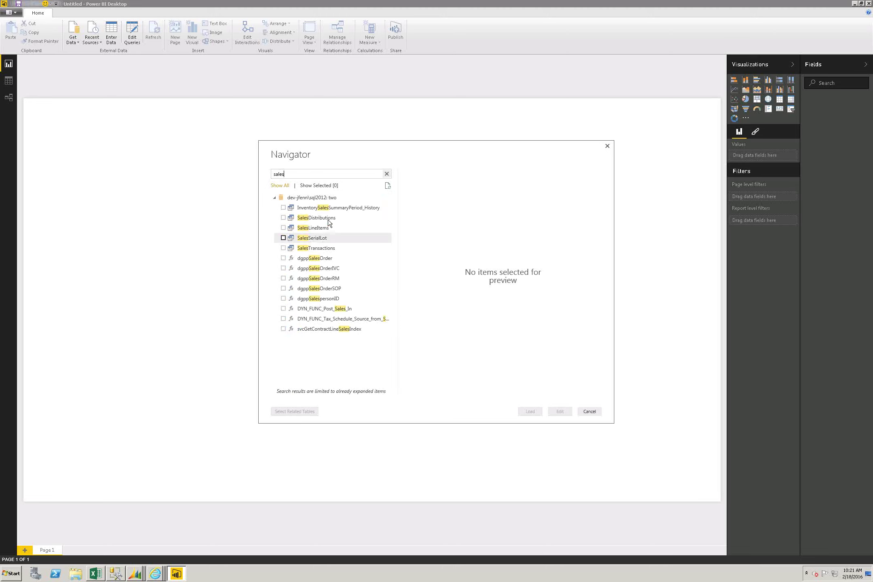
{"action": "left_click", "coordinate": [284, 229]}
{"action": "left_click", "coordinate": [283, 228]}
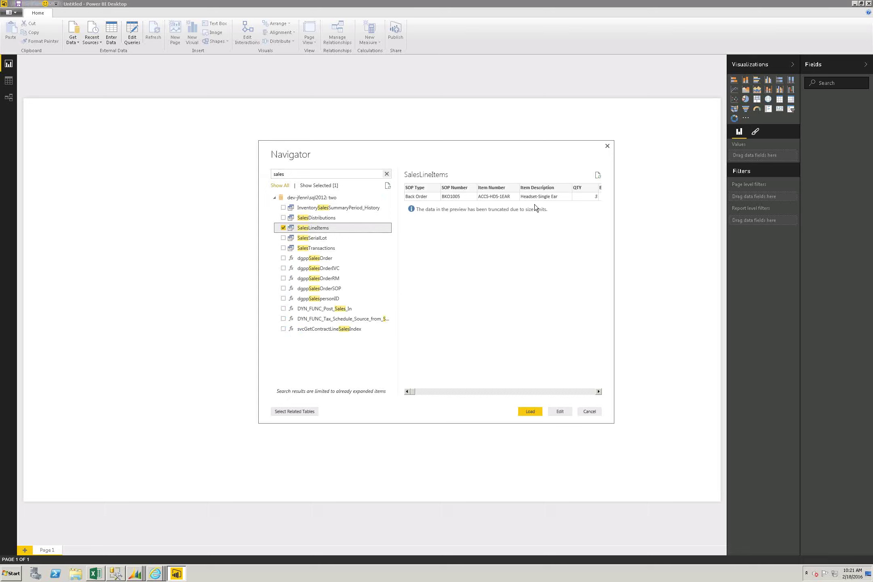
{"action": "left_click", "coordinate": [523, 413]}
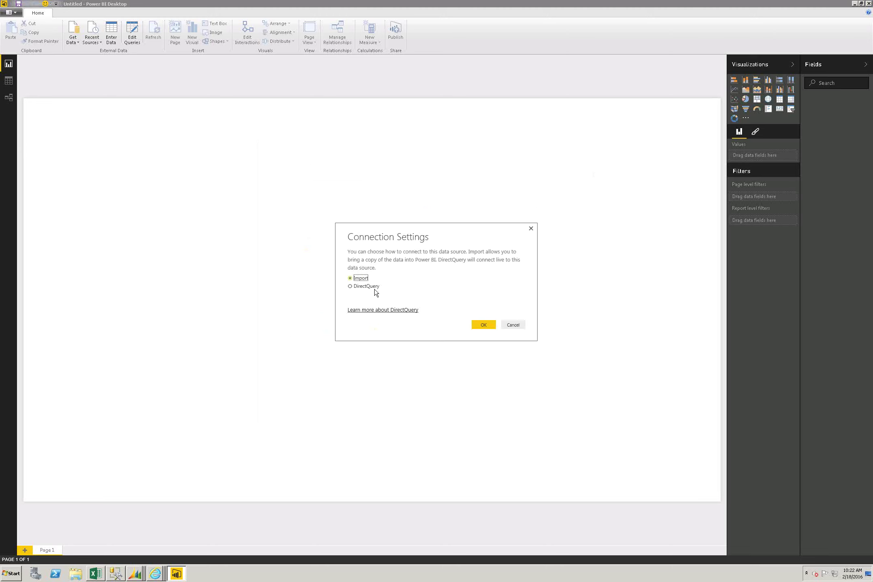
{"action": "left_click", "coordinate": [481, 324]}
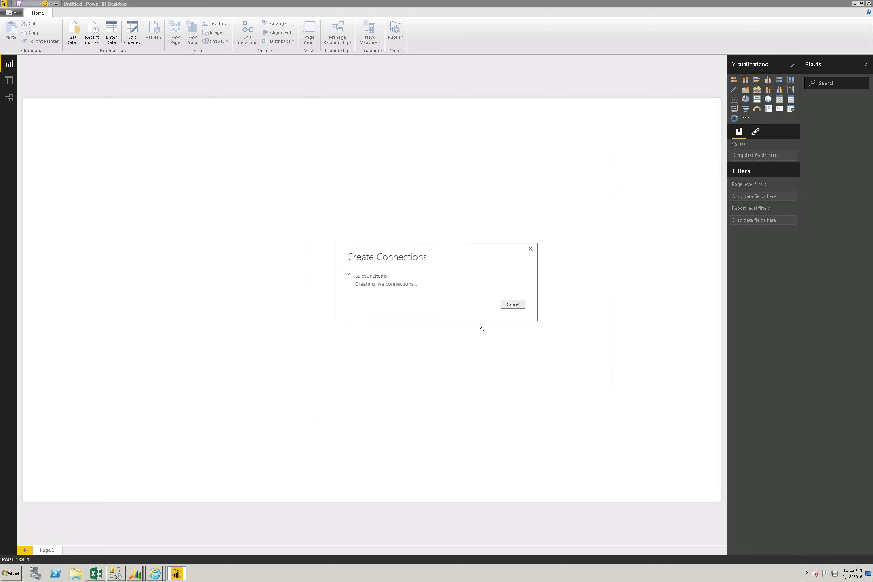
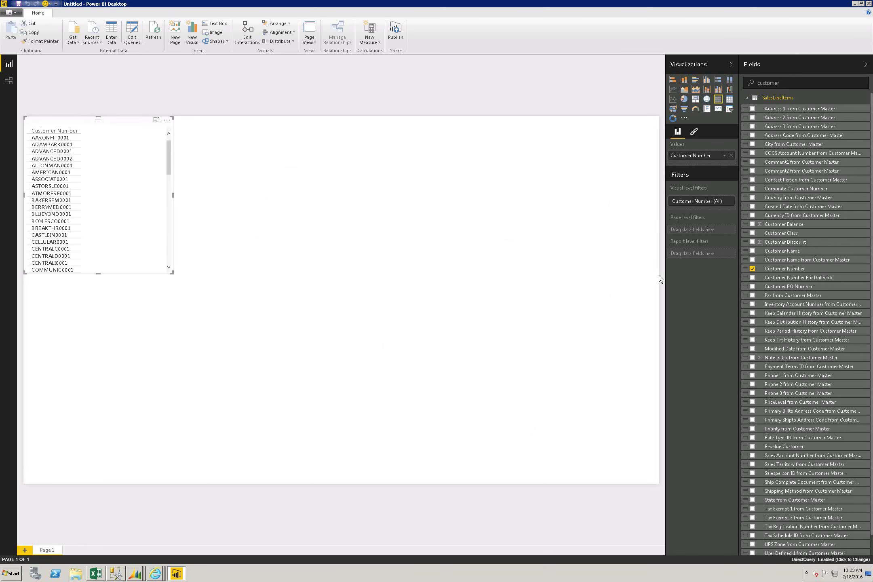
Step: Add Customer Name beside Customer Number and enlarge the customer table to show more rows
{"action": "left_click", "coordinate": [753, 251]}
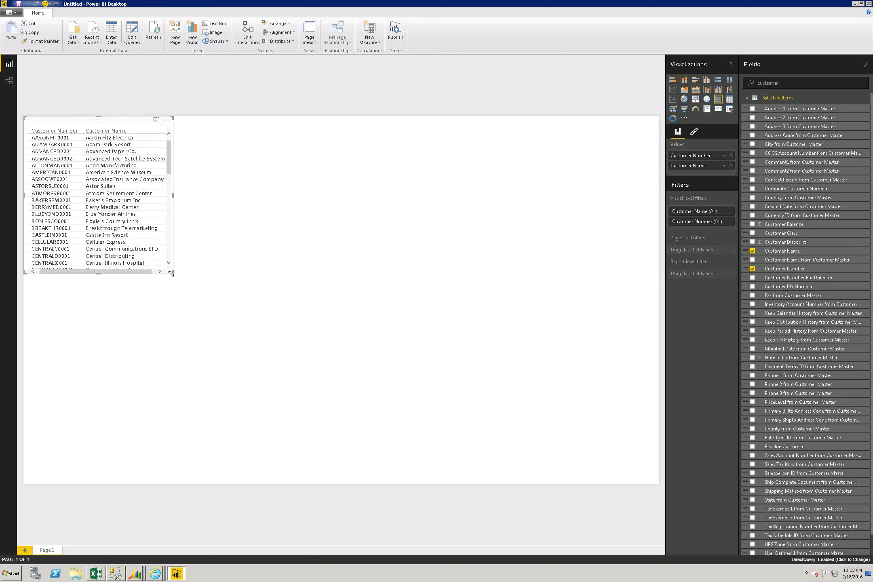
{"action": "left_click_drag", "start_coordinate": [173, 274], "coordinate": [198, 297]}
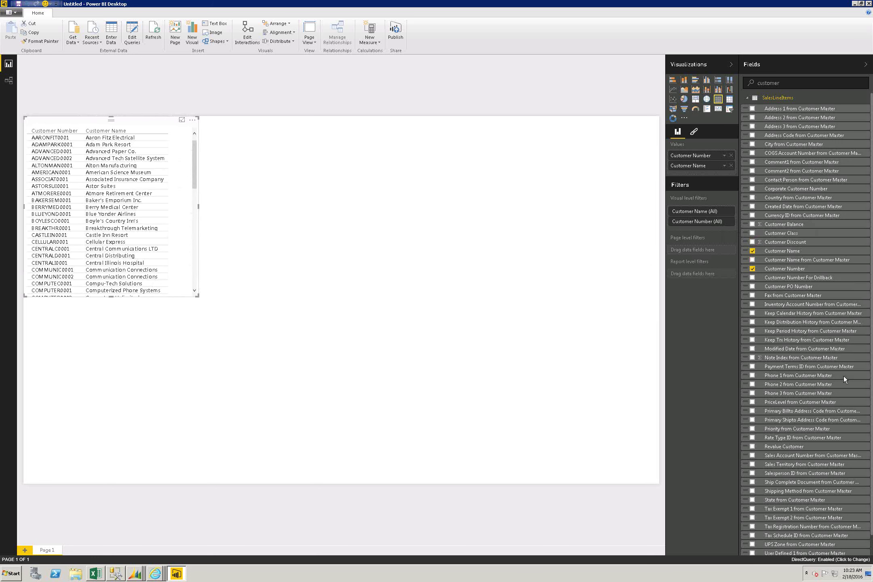
{"action": "left_click", "coordinate": [315, 202]}
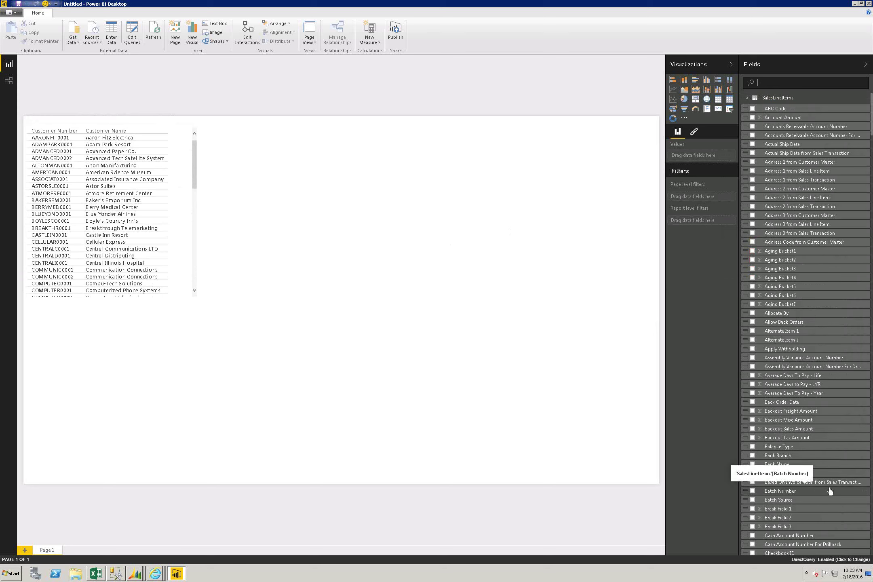
Step: Start a new table on the canvas with Item Number and Extended Price
{"action": "scroll", "coordinate": [871, 517], "scroll_direction": "down", "scroll_amount": 12}
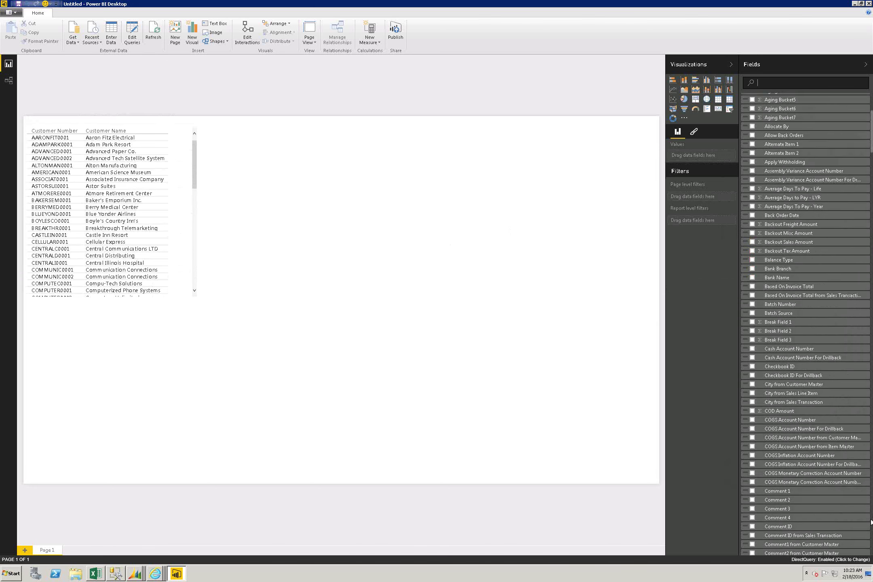
{"action": "scroll", "coordinate": [871, 523], "scroll_direction": "down", "scroll_amount": 13}
{"action": "scroll", "coordinate": [871, 523], "scroll_direction": "down", "scroll_amount": 20}
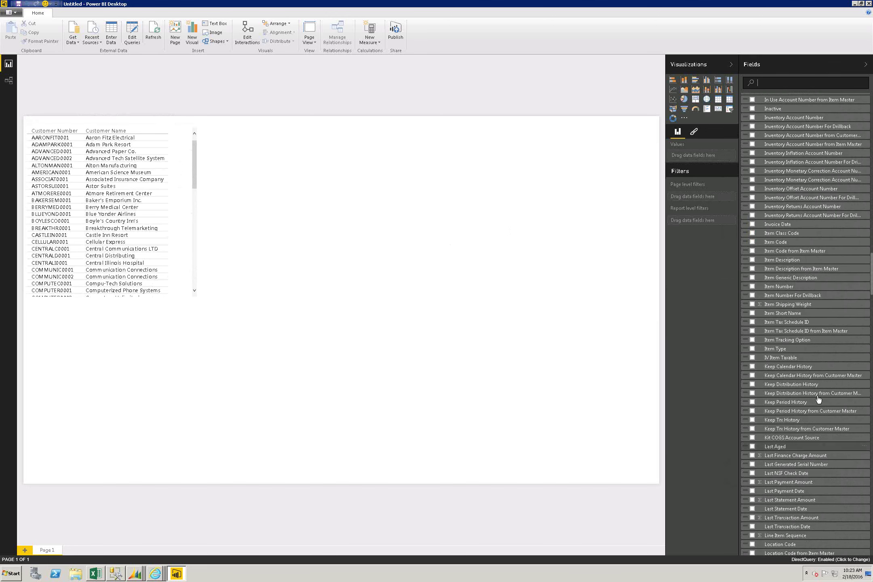
{"action": "left_click", "coordinate": [689, 268]}
{"action": "left_click_drag", "start_coordinate": [771, 287], "coordinate": [248, 148]}
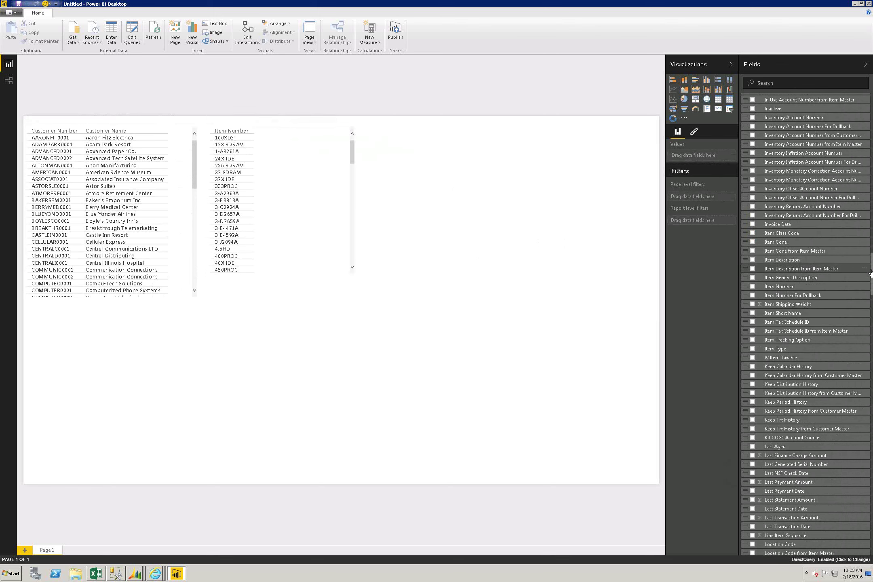
{"action": "left_click_drag", "start_coordinate": [872, 274], "coordinate": [872, 229]}
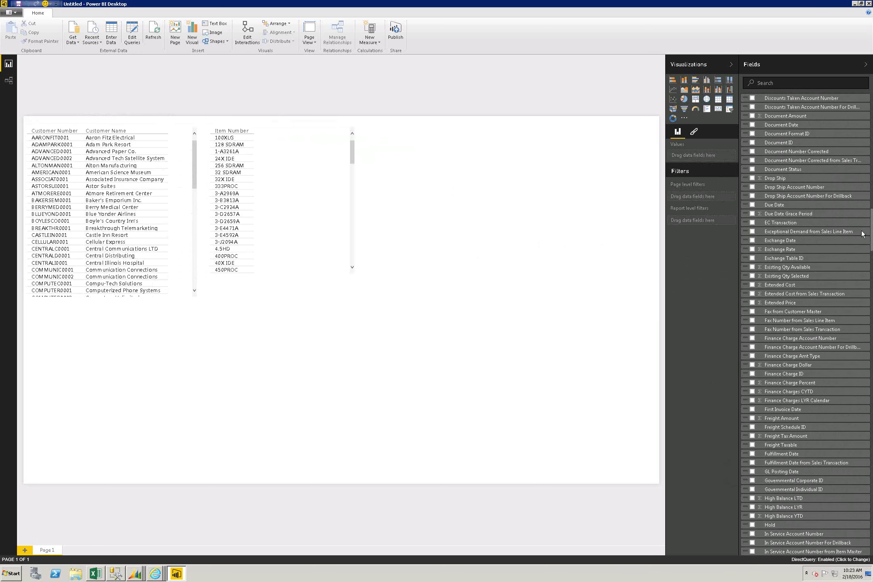
{"action": "left_click_drag", "start_coordinate": [772, 303], "coordinate": [326, 189]}
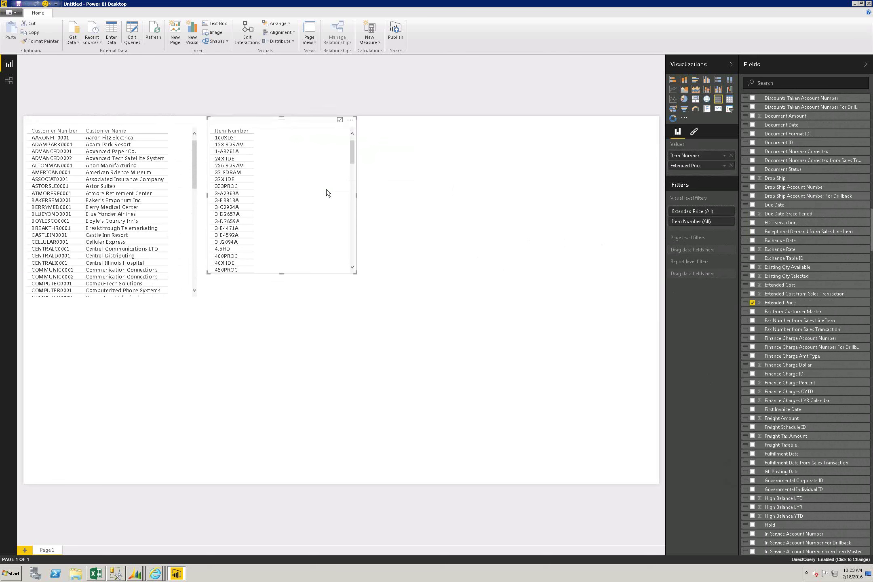
Step: Enlarge the item table and add QTY, giving totals 2,259,735.14 and 2,727.67
{"action": "left_click_drag", "start_coordinate": [356, 273], "coordinate": [380, 296]}
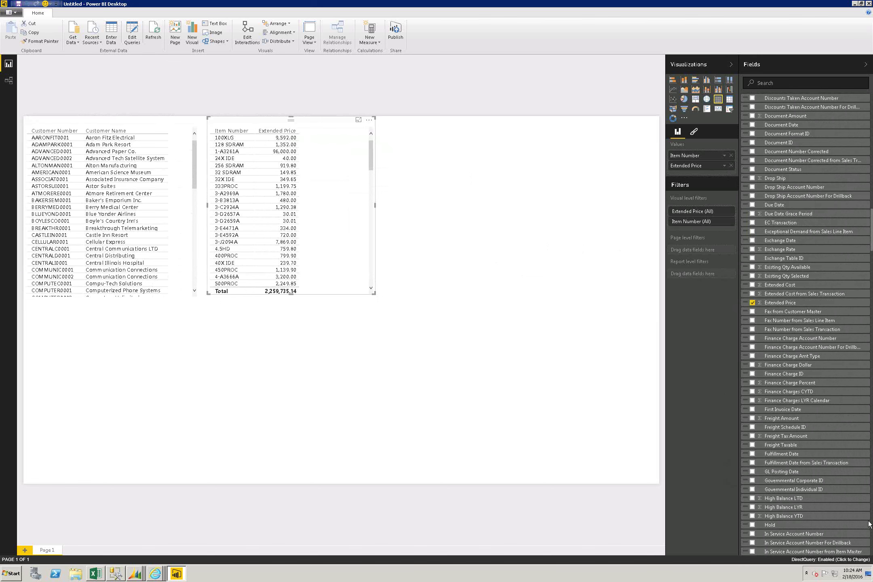
{"action": "scroll", "coordinate": [870, 525], "scroll_direction": "down", "scroll_amount": 20}
{"action": "scroll", "coordinate": [871, 532], "scroll_direction": "down", "scroll_amount": 20}
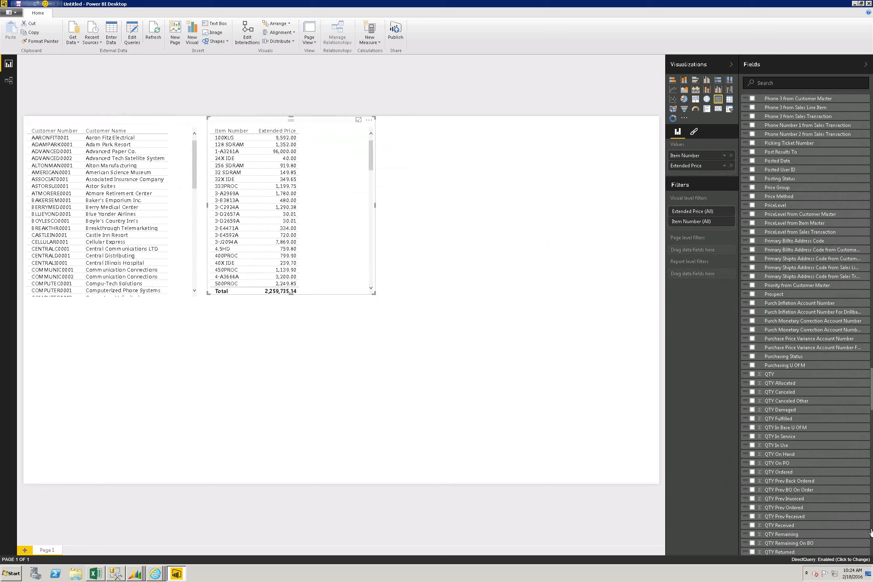
{"action": "left_click_drag", "start_coordinate": [768, 374], "coordinate": [270, 176]}
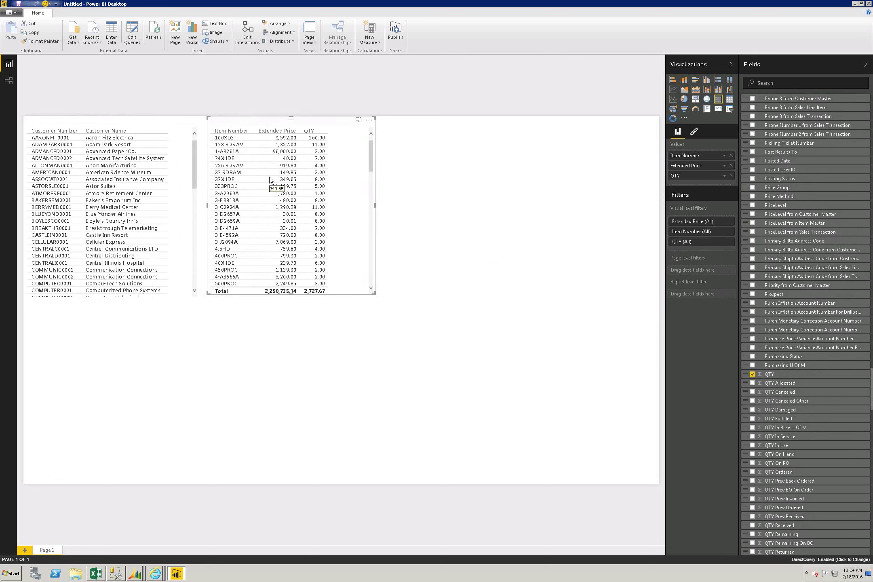
{"action": "left_click", "coordinate": [114, 208]}
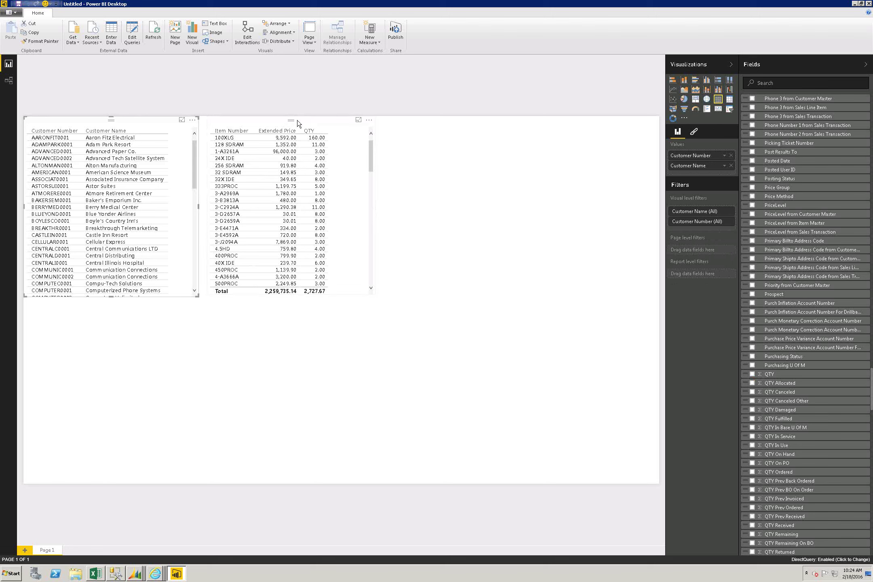
Step: Convert the customer table to a Customer Number slicer and filter items to BAKERSEM0001
{"action": "left_click", "coordinate": [729, 109]}
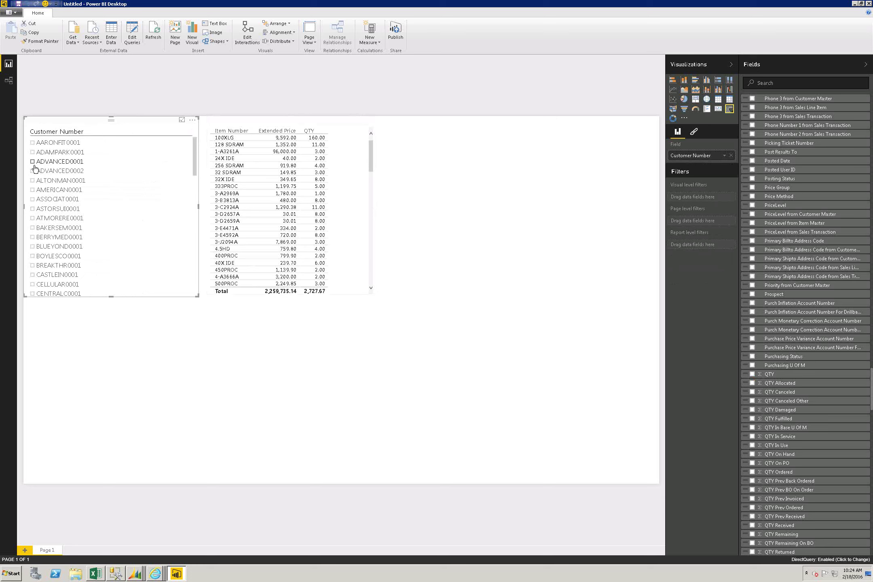
{"action": "left_click", "coordinate": [33, 190]}
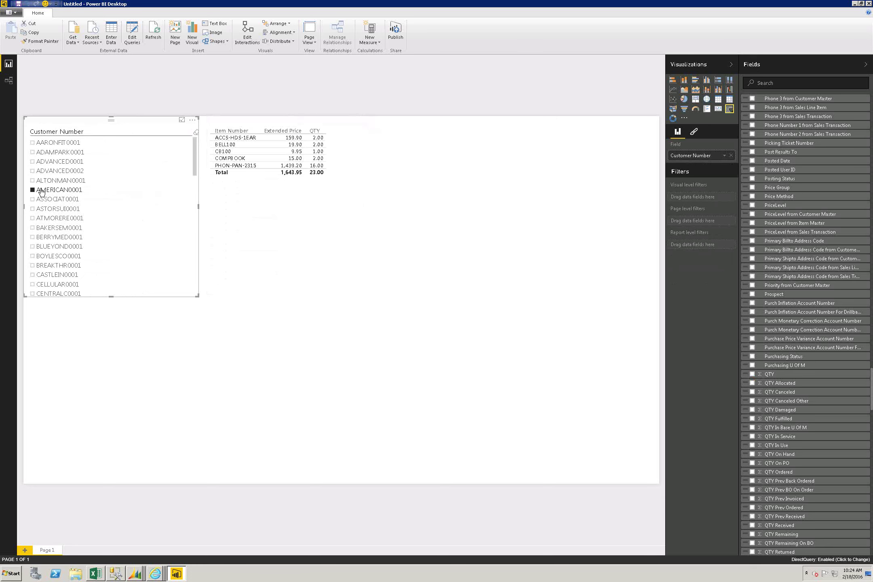
{"action": "left_click", "coordinate": [35, 208]}
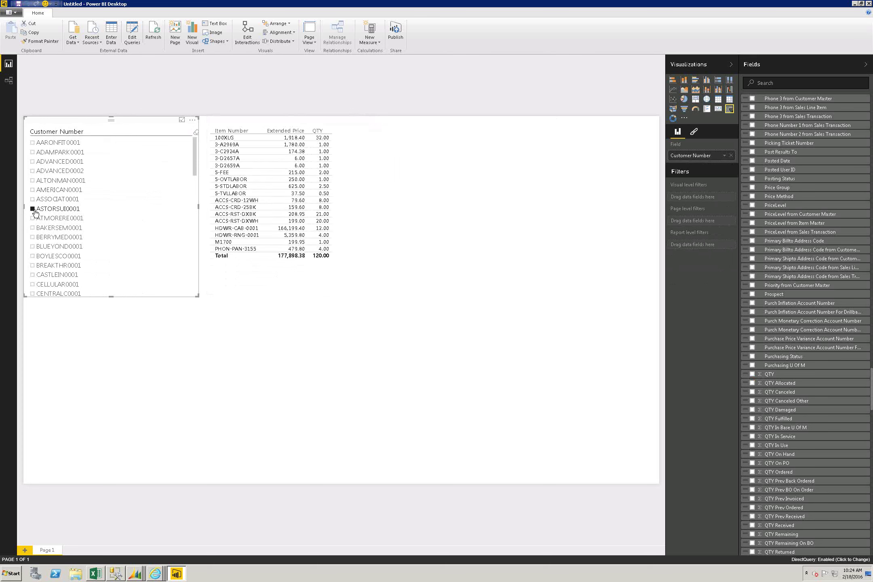
{"action": "left_click", "coordinate": [34, 226]}
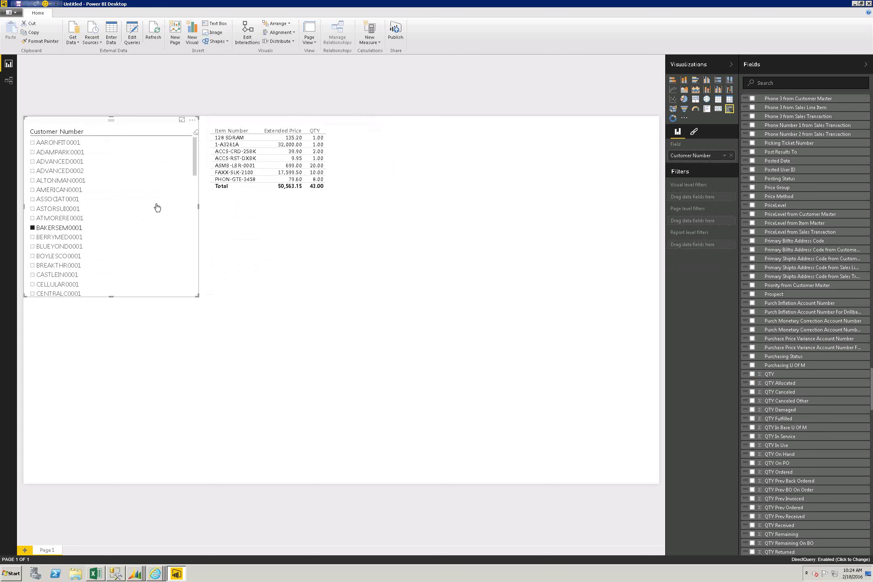
{"action": "left_click", "coordinate": [248, 165]}
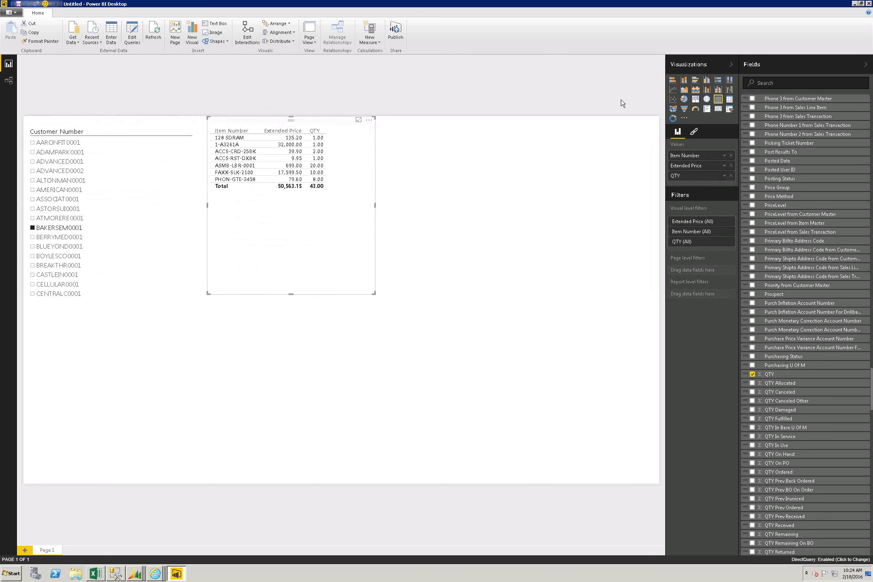
Step: Change the item table to a clustered bar chart and filter it to customer BREAKTHR0001
{"action": "left_click", "coordinate": [696, 80]}
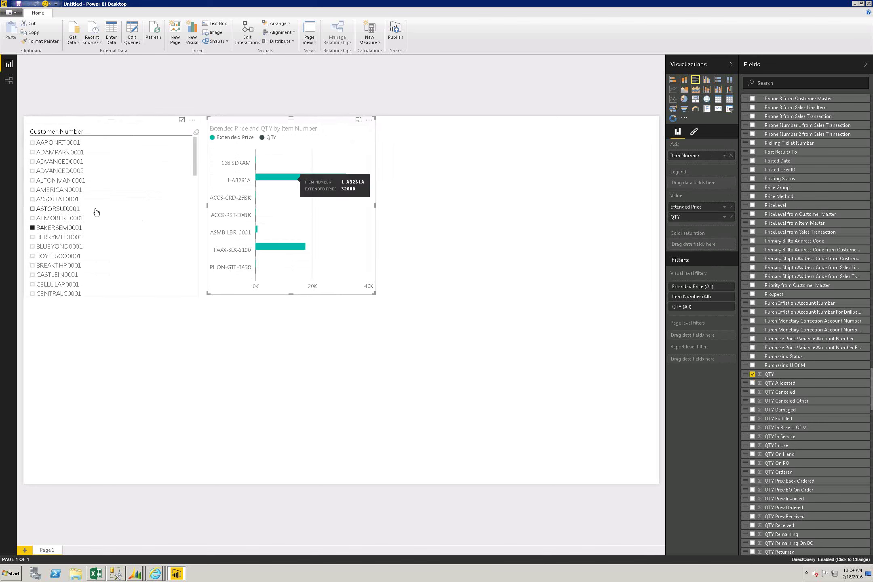
{"action": "left_click", "coordinate": [71, 214]}
{"action": "left_click", "coordinate": [63, 247]}
{"action": "left_click", "coordinate": [64, 266]}
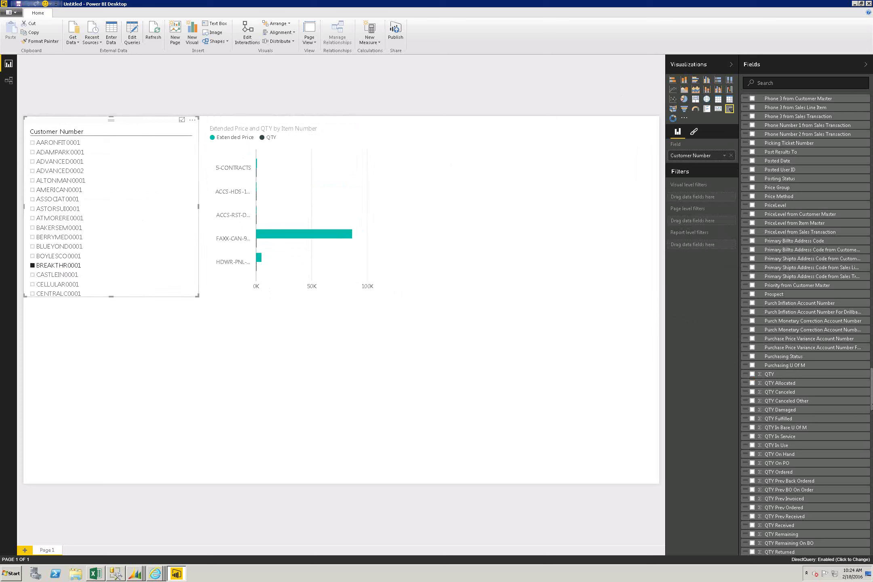
{"action": "left_click_drag", "start_coordinate": [871, 409], "coordinate": [872, 441]}
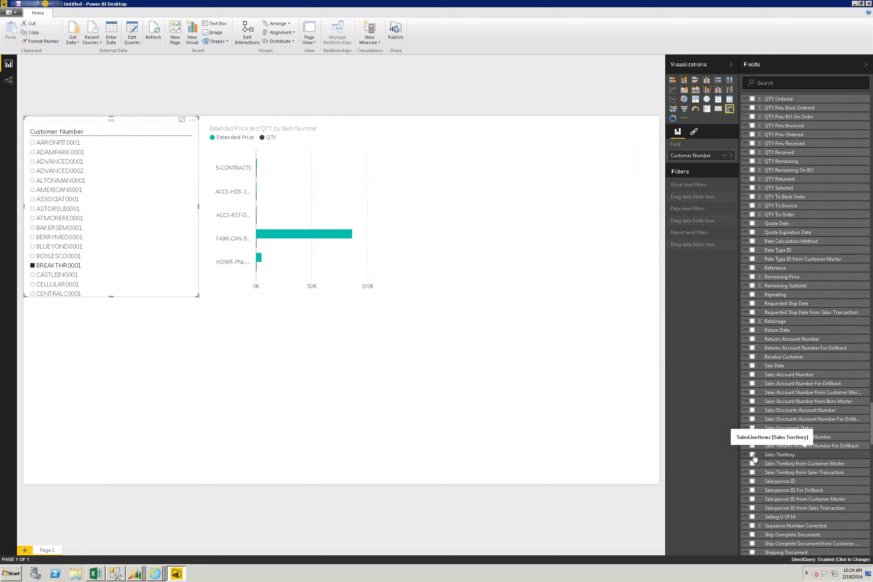
Step: Create a Sales Territory visual and switch it to a pie chart
{"action": "left_click_drag", "start_coordinate": [770, 455], "coordinate": [498, 381]}
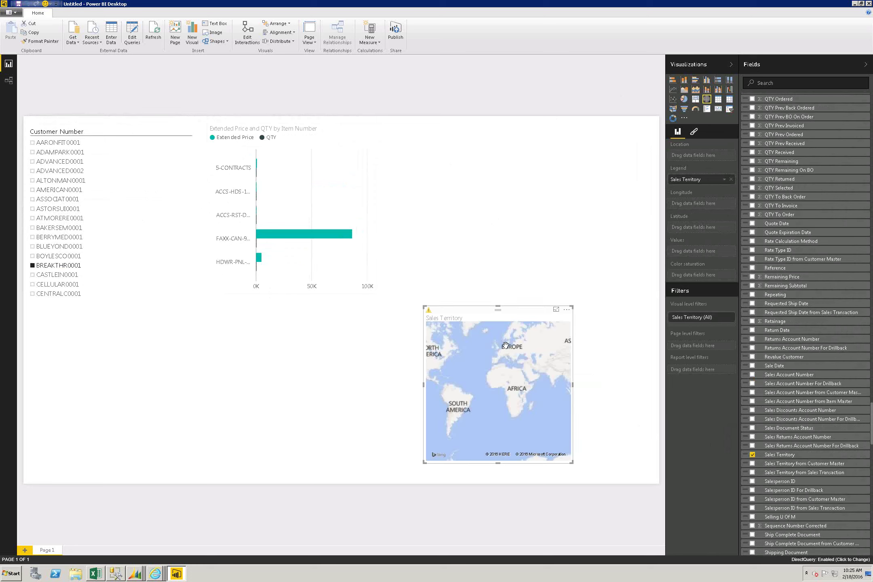
{"action": "left_click", "coordinate": [683, 100]}
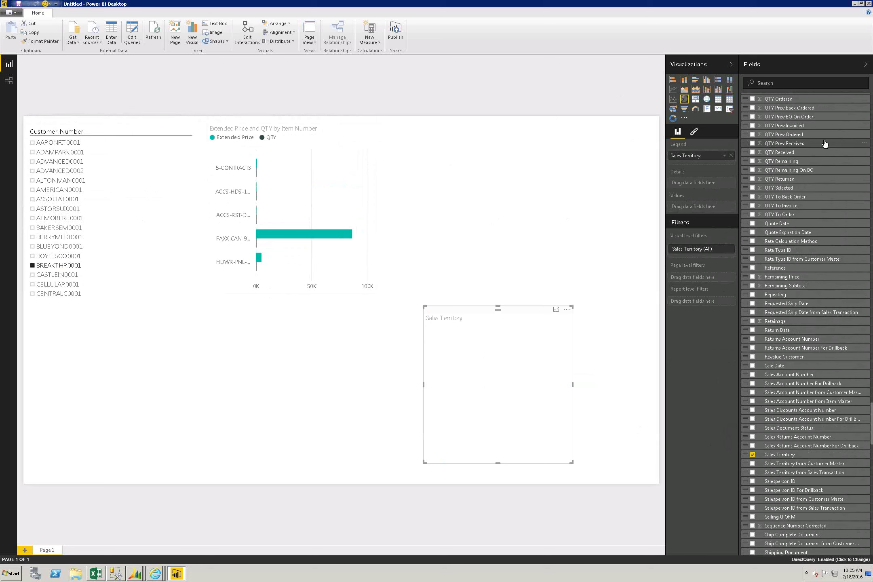
{"action": "left_click", "coordinate": [869, 198]}
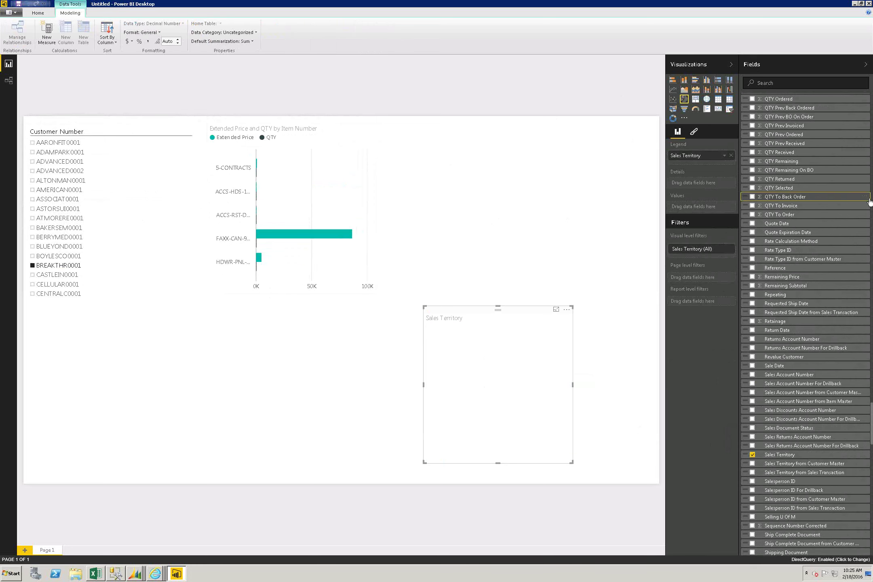
{"action": "left_click", "coordinate": [869, 205]}
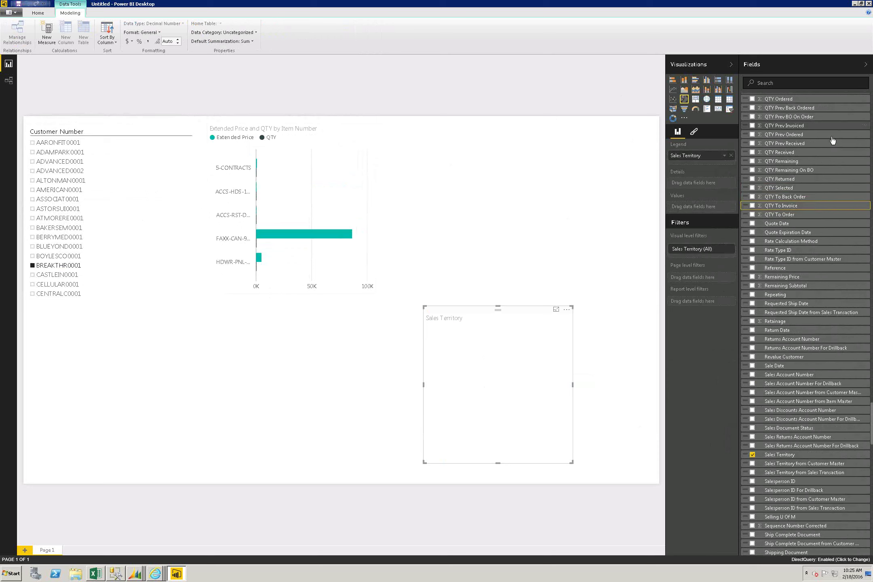
Step: Plot Extended Price by Sales Territory in the pie and filter to a single customer
{"action": "scroll", "coordinate": [832, 141], "scroll_direction": "up", "scroll_amount": 3}
{"action": "scroll", "coordinate": [832, 140], "scroll_direction": "up", "scroll_amount": 20}
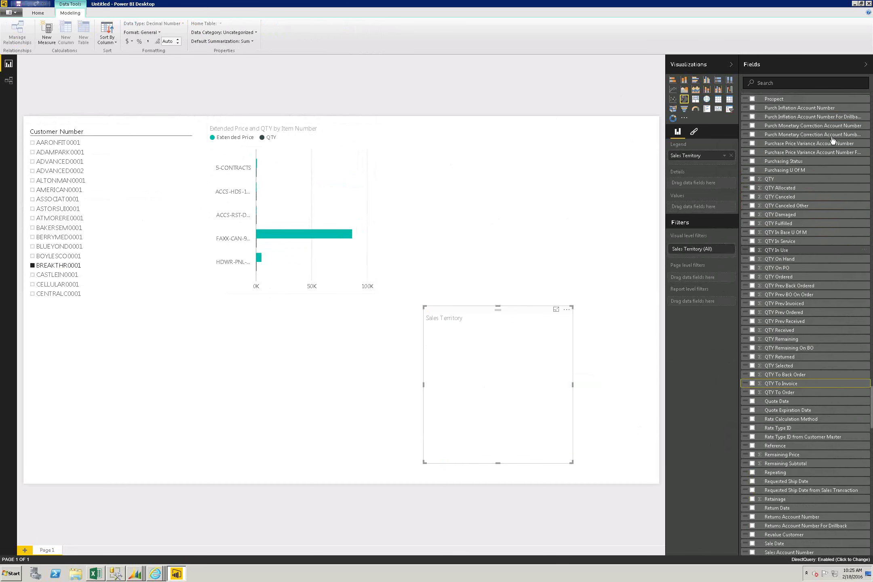
{"action": "scroll", "coordinate": [832, 140], "scroll_direction": "up", "scroll_amount": 20}
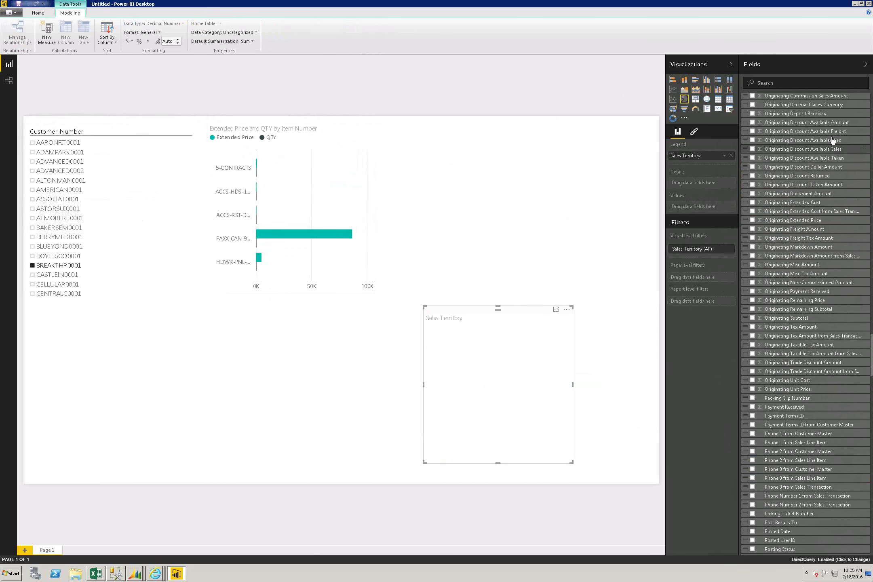
{"action": "scroll", "coordinate": [832, 140], "scroll_direction": "up", "scroll_amount": 20}
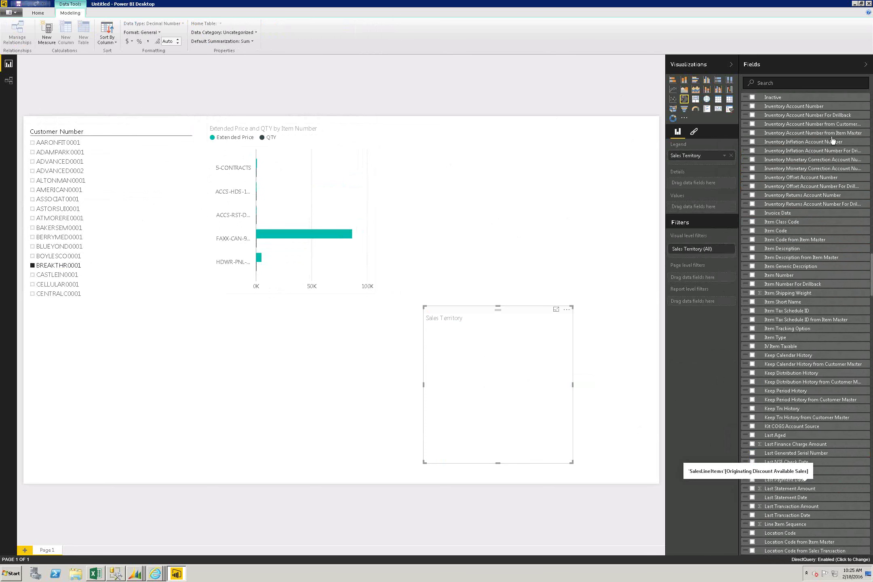
{"action": "scroll", "coordinate": [832, 140], "scroll_direction": "down", "scroll_amount": 3}
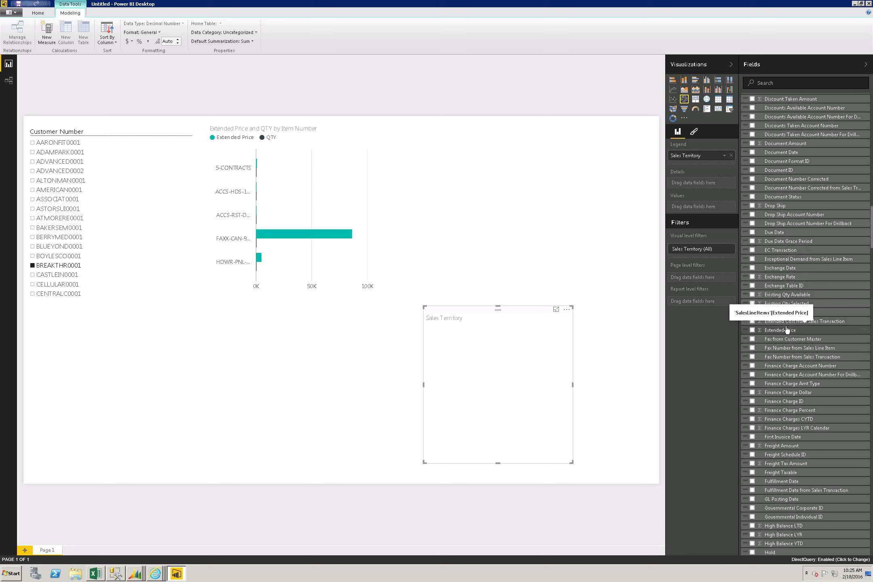
{"action": "left_click_drag", "start_coordinate": [726, 292], "coordinate": [721, 291]}
{"action": "left_click_drag", "start_coordinate": [597, 320], "coordinate": [540, 339]}
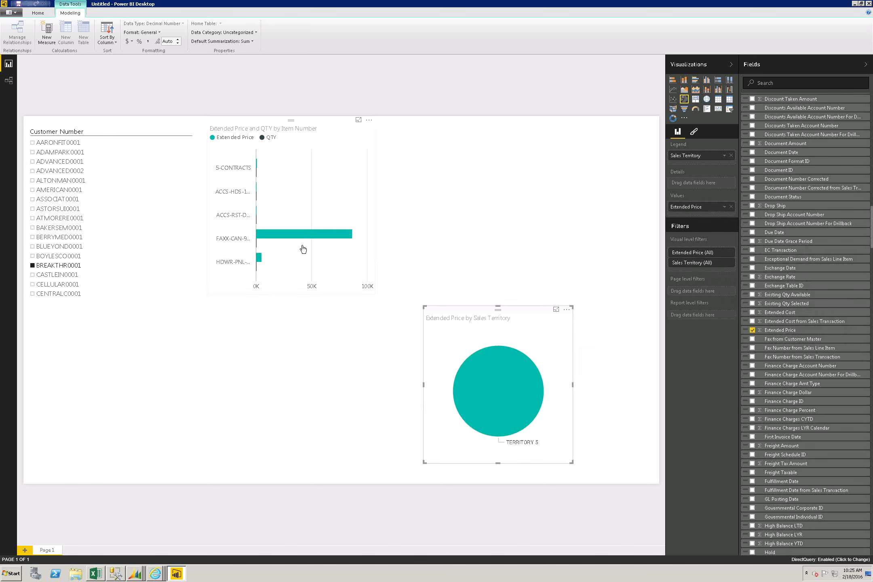
{"action": "left_click", "coordinate": [44, 201]}
{"action": "left_click", "coordinate": [43, 219]}
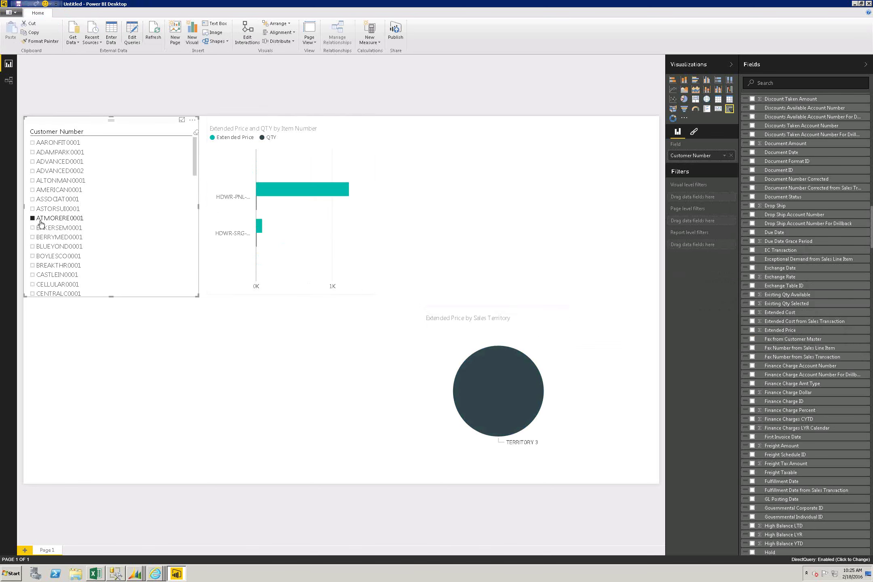
Step: Filter the report to a TERRITORY 3 customer, then bring SQL Server Management Studio forward
{"action": "left_click", "coordinate": [61, 286]}
{"action": "left_click", "coordinate": [55, 247]}
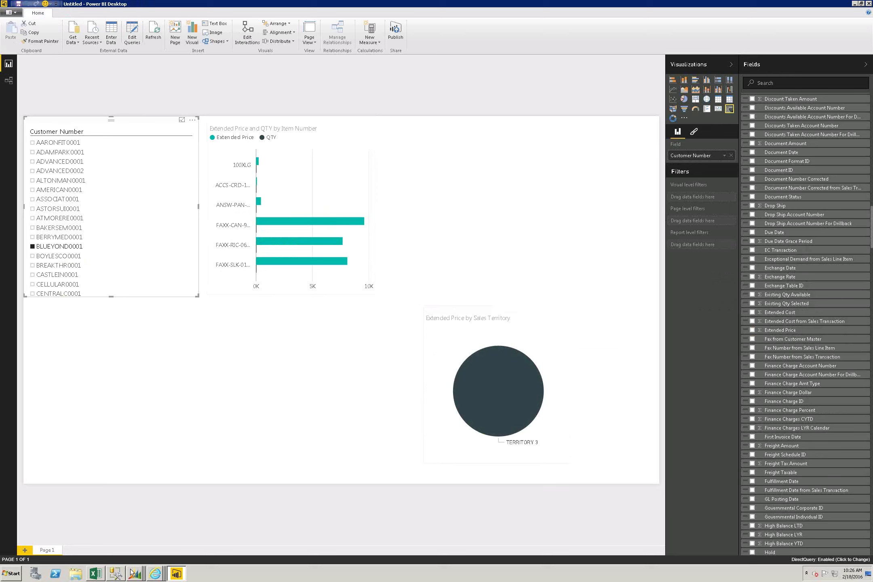
{"action": "left_click", "coordinate": [108, 568]}
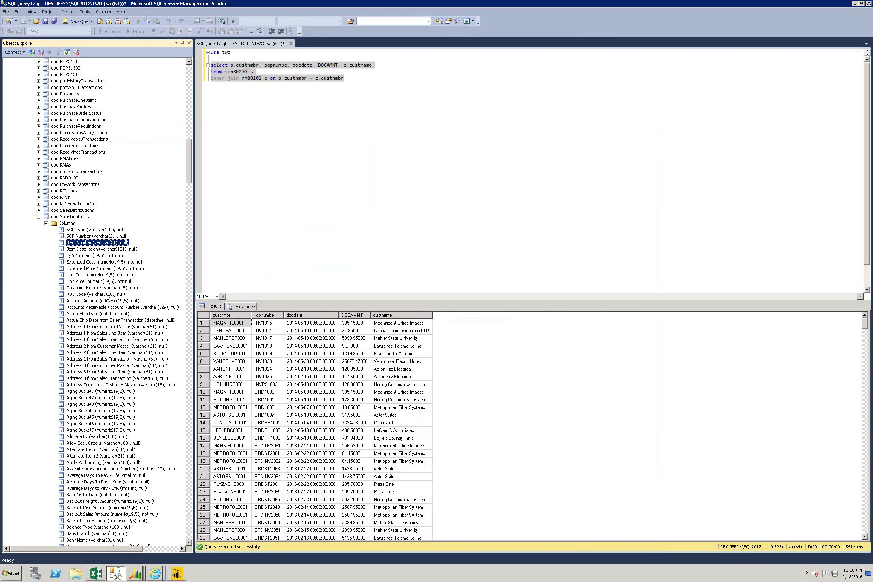
Step: Collapse dbo.SalesLineItems, briefly inspect dbo.SalesTransactions, and return to Power BI Desktop
{"action": "left_click", "coordinate": [38, 217]}
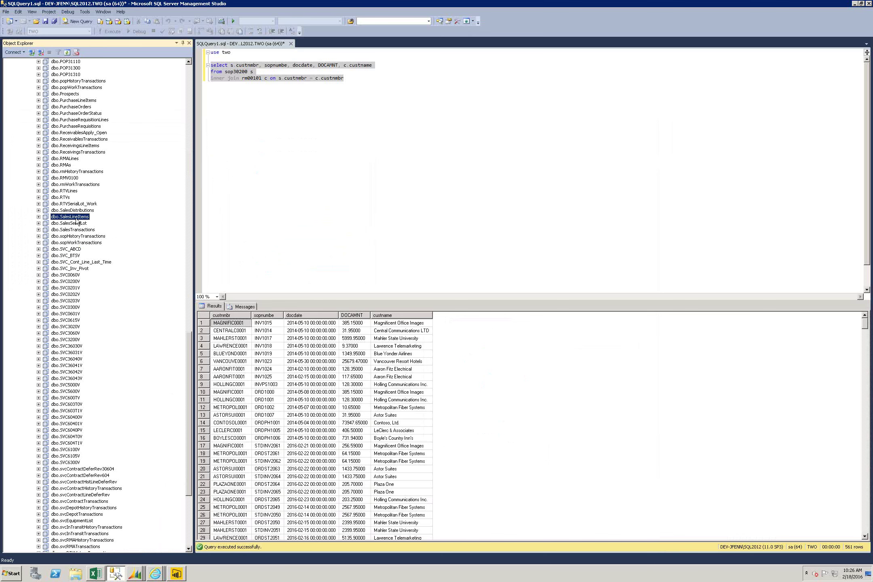
{"action": "left_click", "coordinate": [38, 230]}
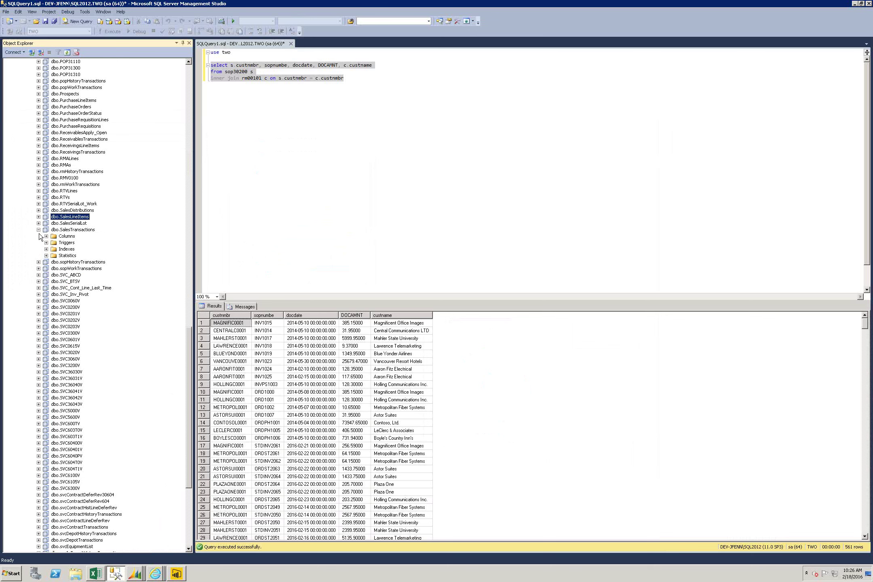
{"action": "left_click", "coordinate": [39, 230]}
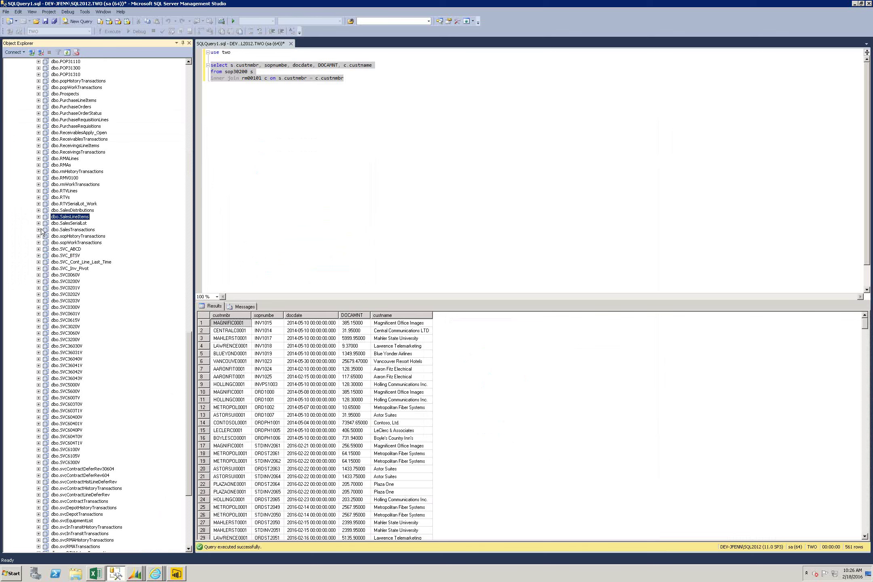
{"action": "left_click", "coordinate": [176, 574]}
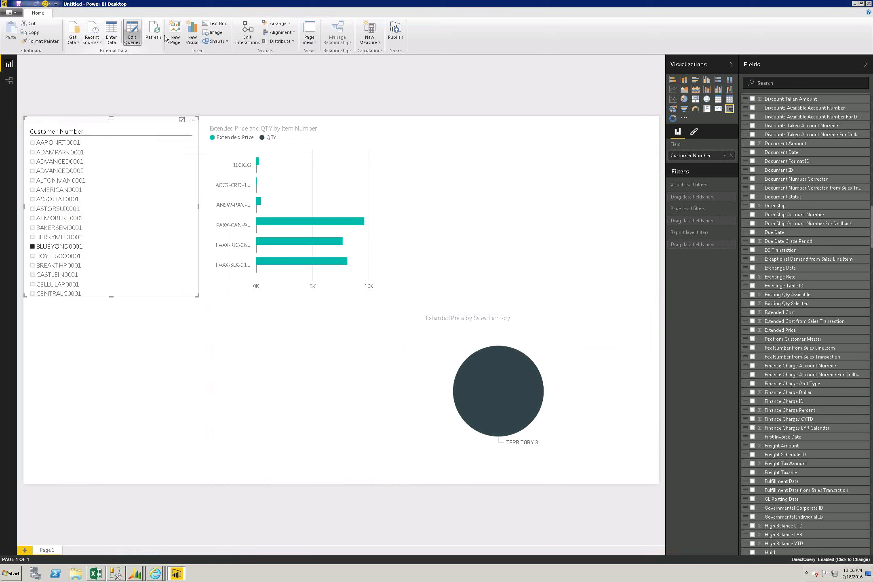
{"action": "left_click", "coordinate": [375, 42]}
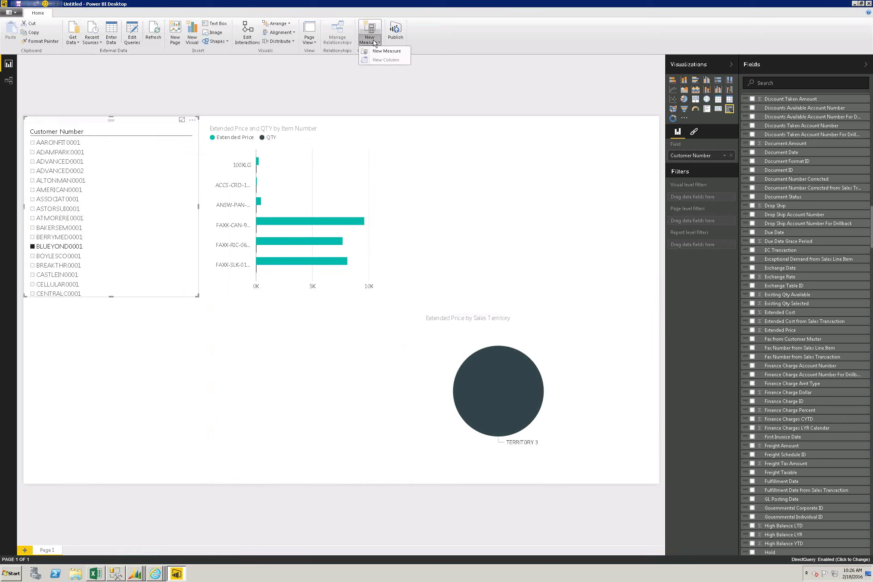
{"action": "left_click", "coordinate": [374, 50]}
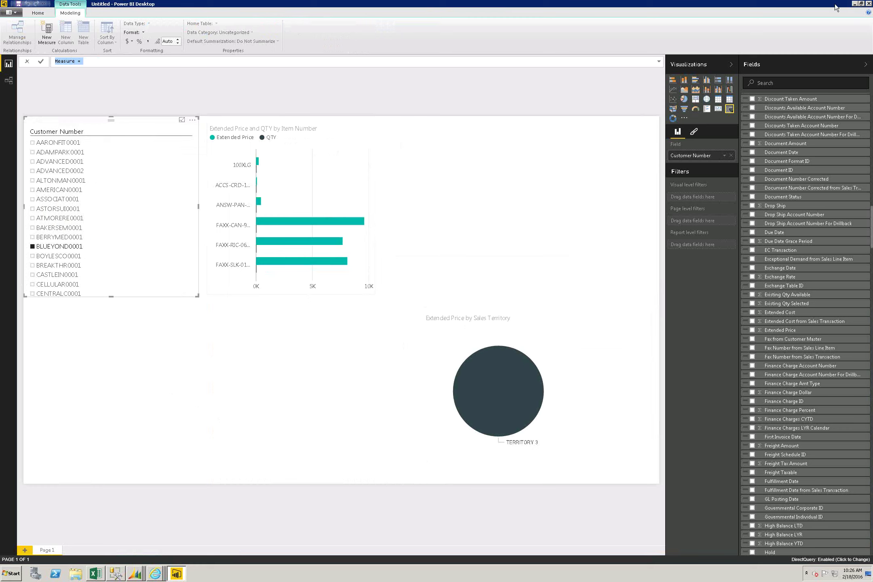
{"action": "left_click", "coordinate": [869, 4]}
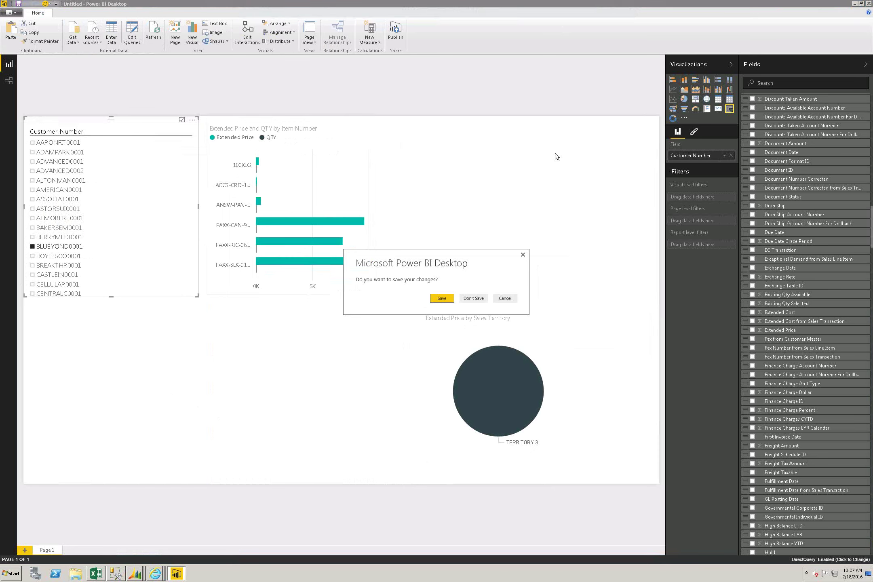
Step: Close the Power BI report without saving changes
{"action": "left_click", "coordinate": [469, 299]}
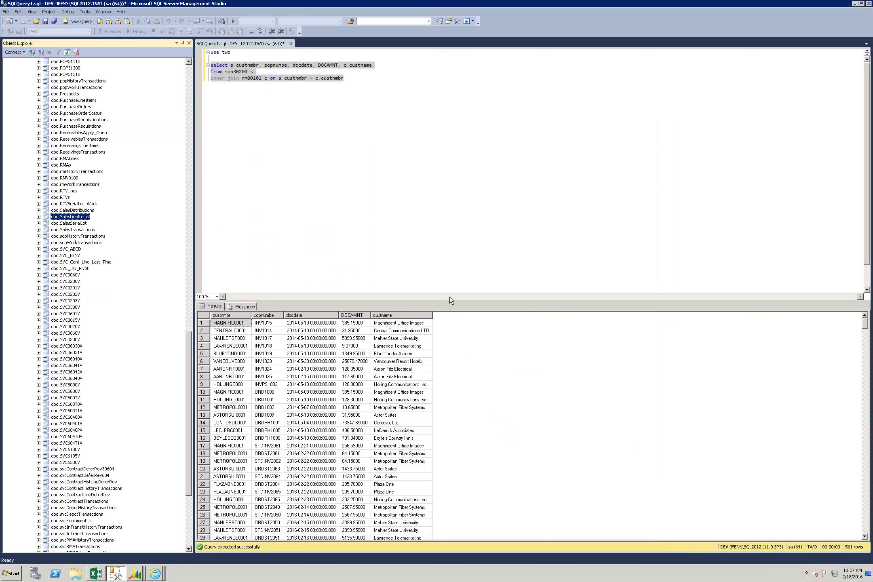
Step: Collapse the TWO database tree and start a new Database Engine connection
{"action": "left_click", "coordinate": [187, 68]}
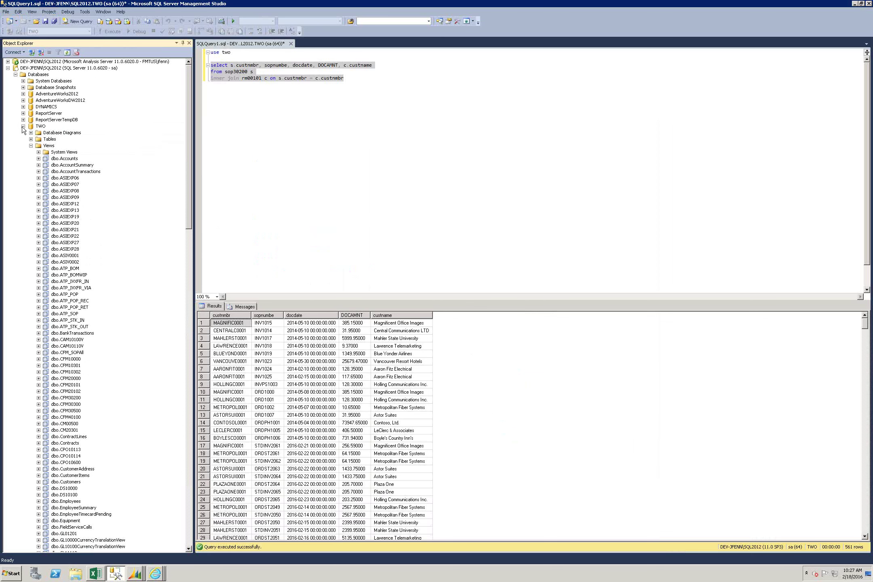
{"action": "left_click", "coordinate": [23, 126]}
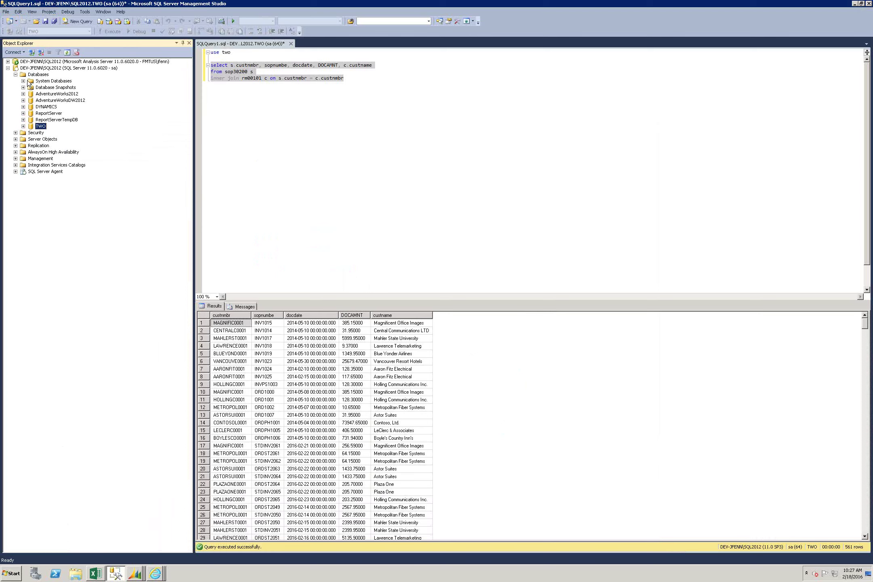
{"action": "left_click", "coordinate": [21, 53]}
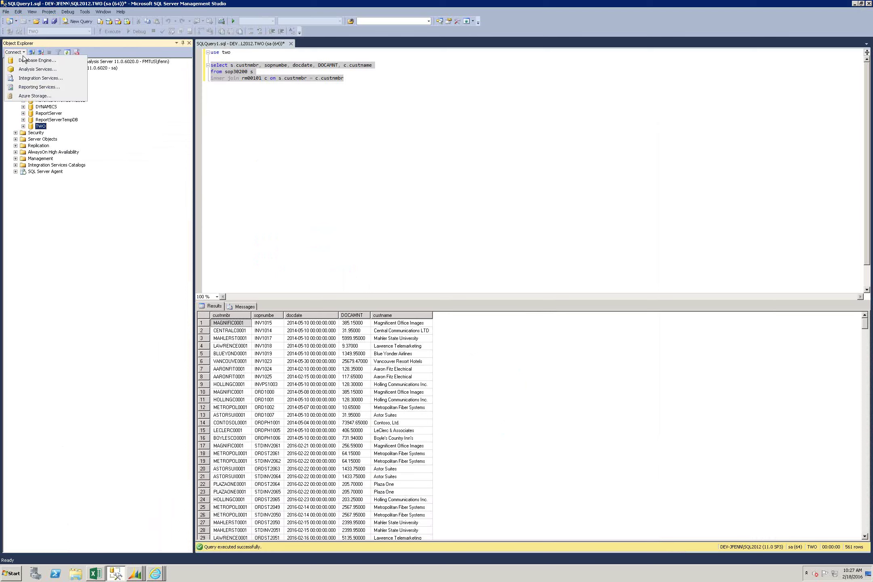
{"action": "key", "text": "Escape"}
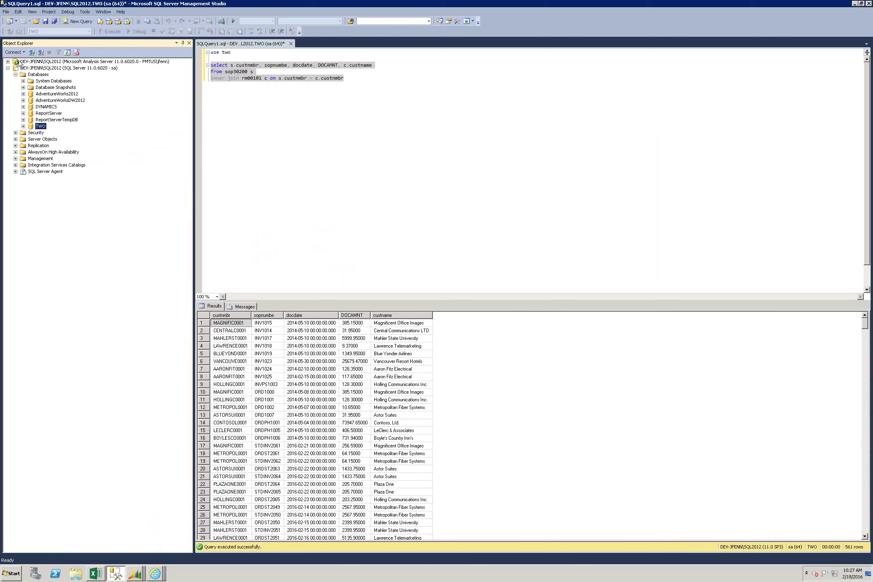
{"action": "left_click", "coordinate": [19, 52]}
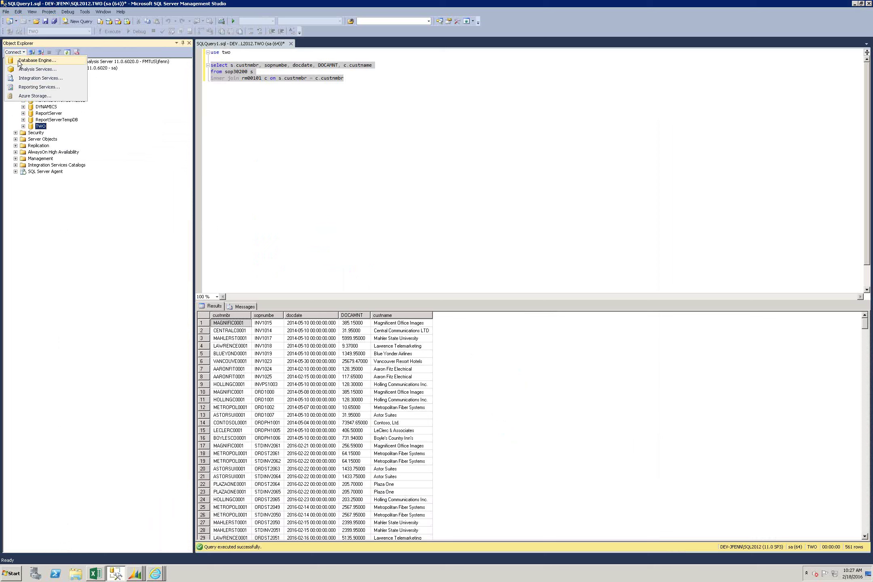
{"action": "left_click", "coordinate": [25, 60]}
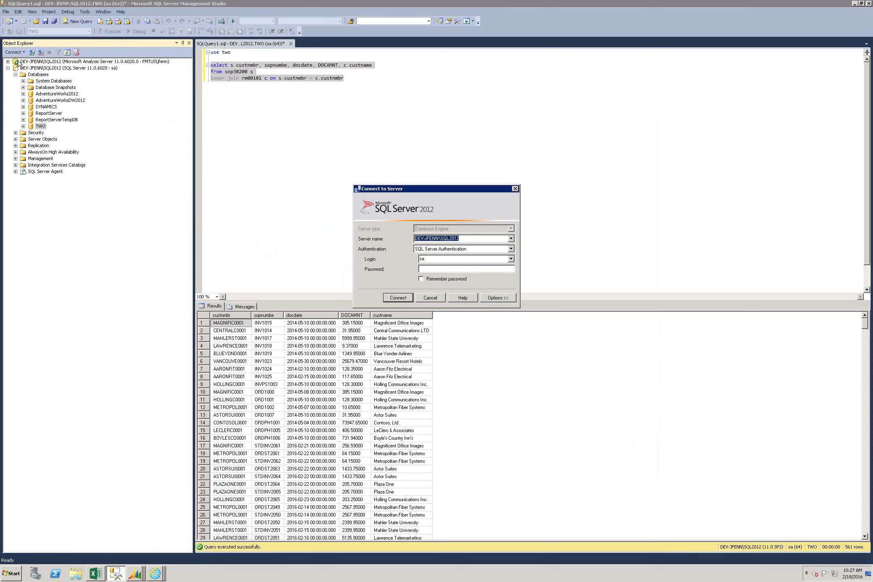
Step: Connect to the SQL08R2 instance using SQL Server Authentication and the account password
{"action": "left_click", "coordinate": [229, 122]}
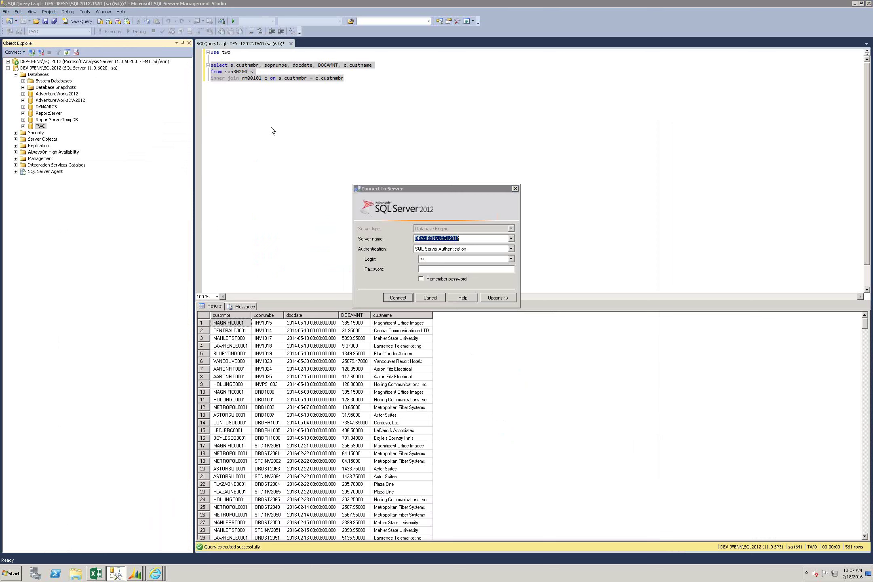
{"action": "left_click", "coordinate": [511, 238]}
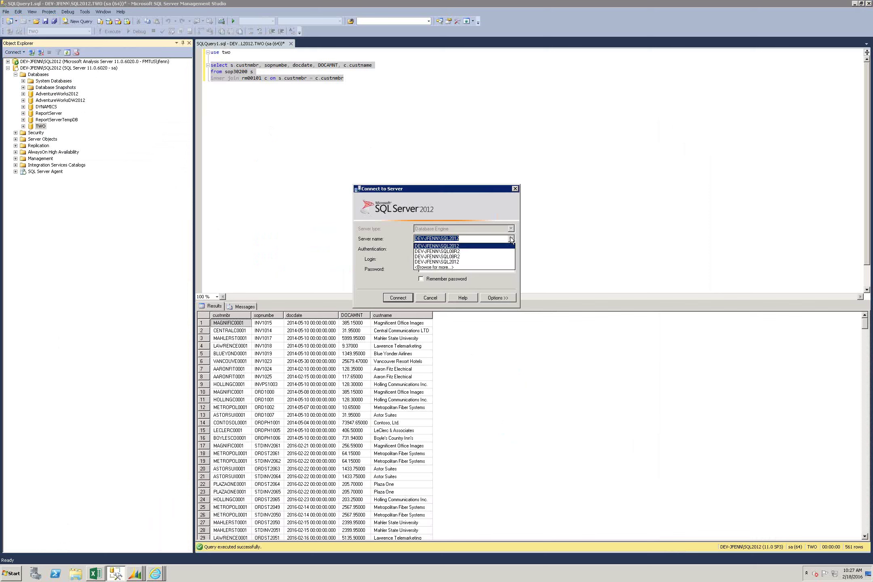
{"action": "left_click", "coordinate": [475, 252]}
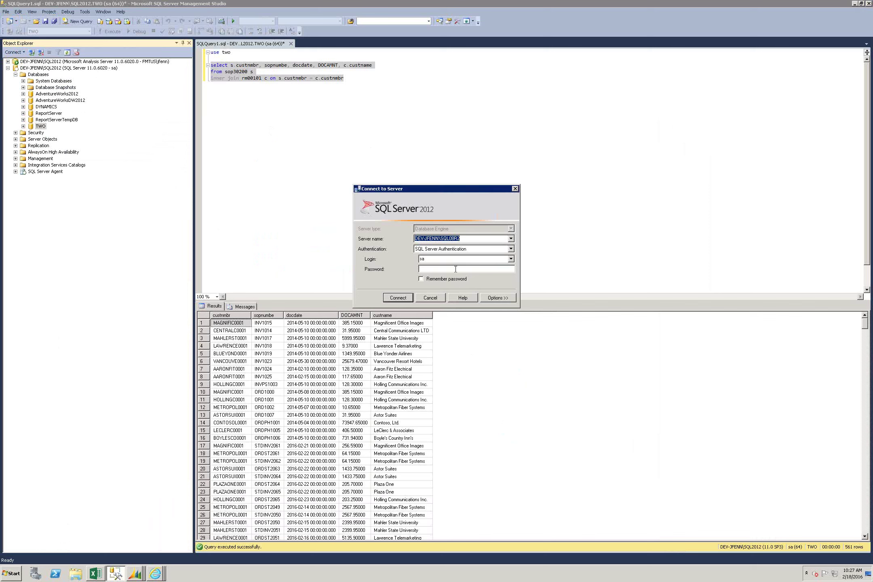
{"action": "type", "text": "*******"}
{"action": "key", "text": "Return"}
Step: Expand Databases > DynamicsGPWarehouse > Tables on SQL08R2 and select dbo.GLBudgetSetUp
{"action": "left_click", "coordinate": [16, 185]}
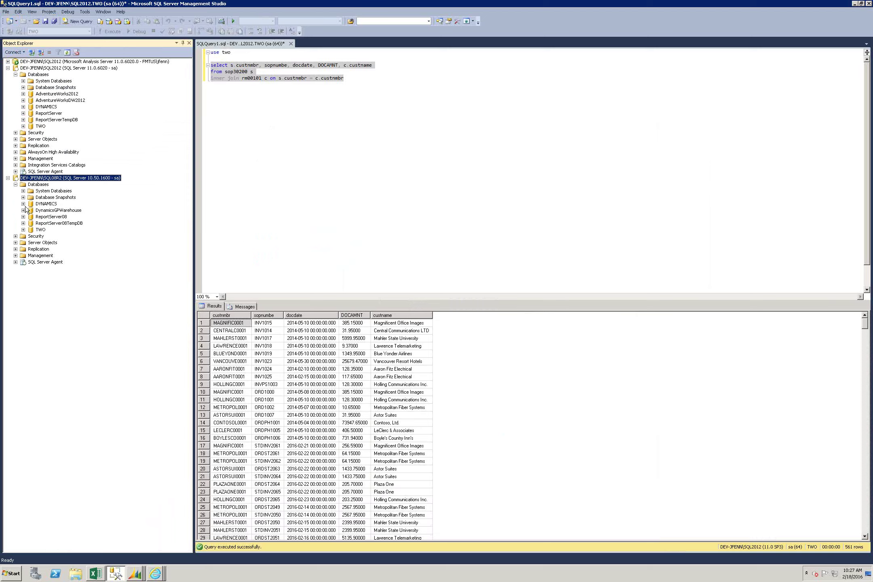
{"action": "left_click", "coordinate": [24, 210]}
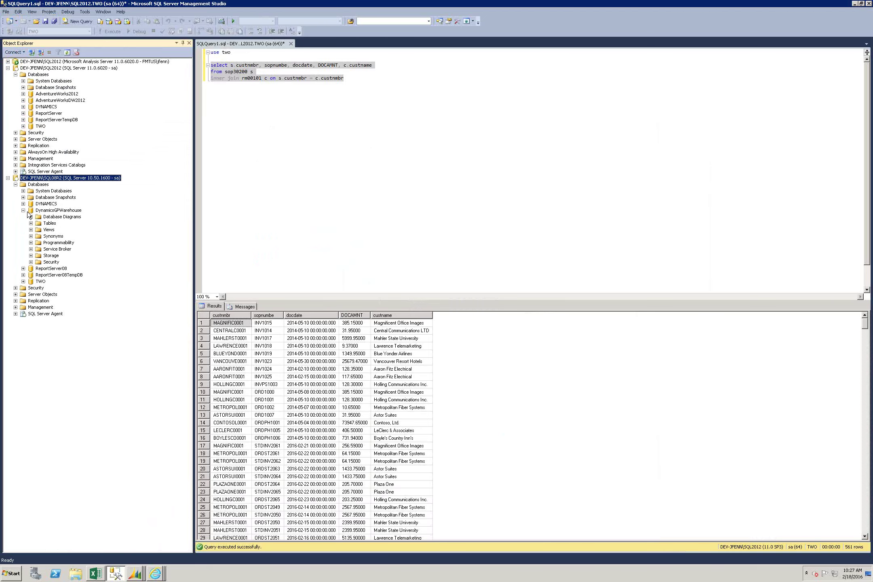
{"action": "left_click", "coordinate": [31, 223]}
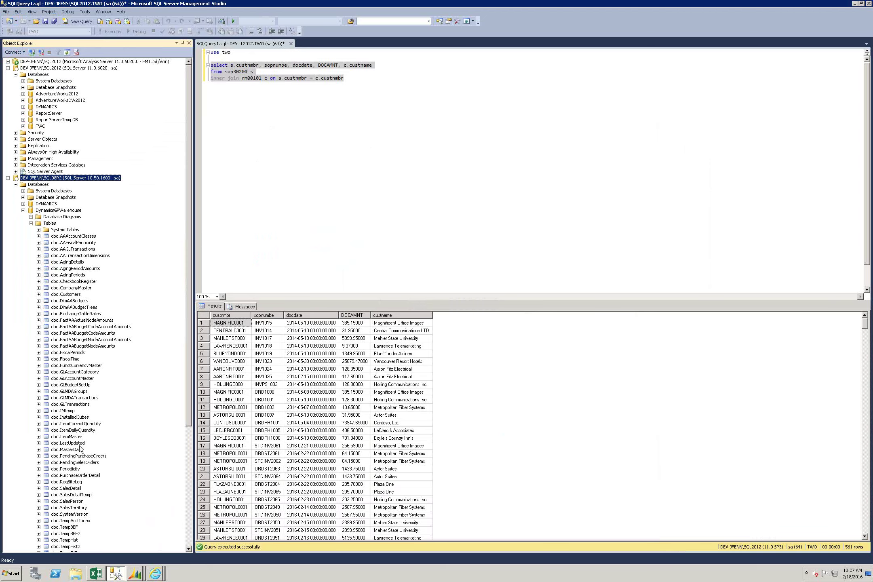
{"action": "left_click", "coordinate": [78, 385]}
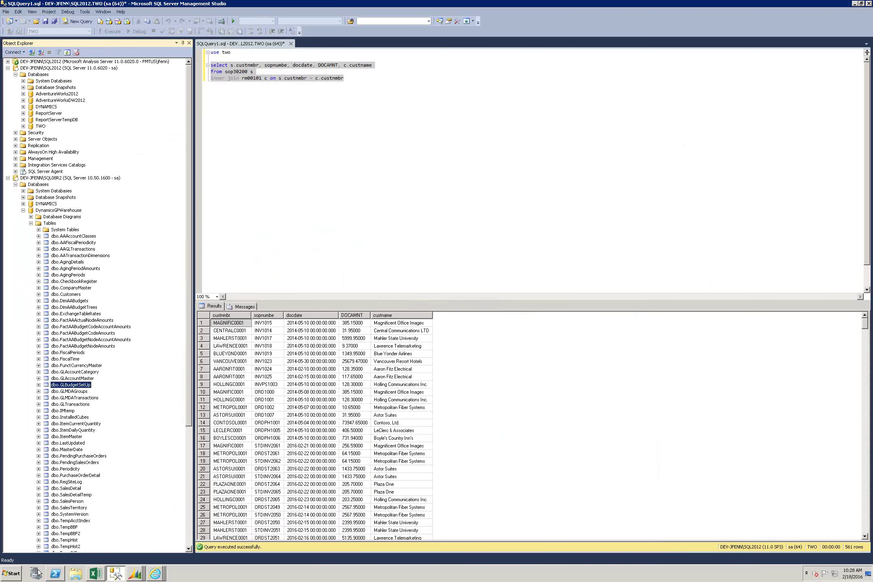
{"action": "left_click", "coordinate": [12, 574]}
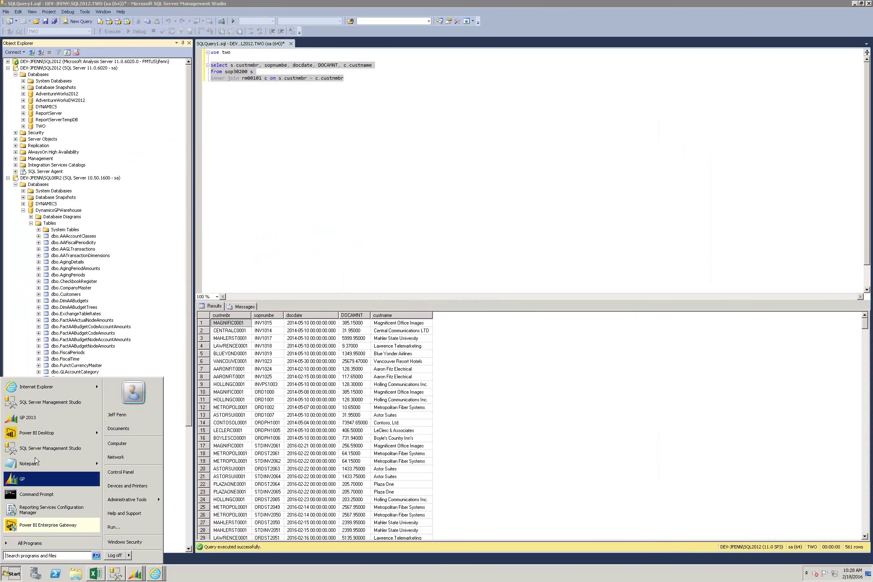
Step: Launch Power BI Desktop and open the Get Data source list for a new report
{"action": "left_click", "coordinate": [47, 434]}
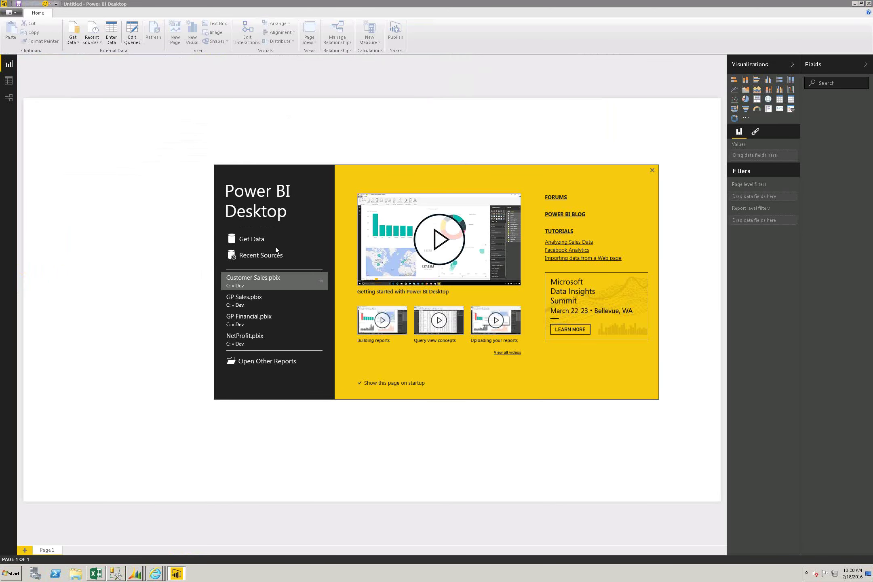
{"action": "left_click", "coordinate": [253, 241]}
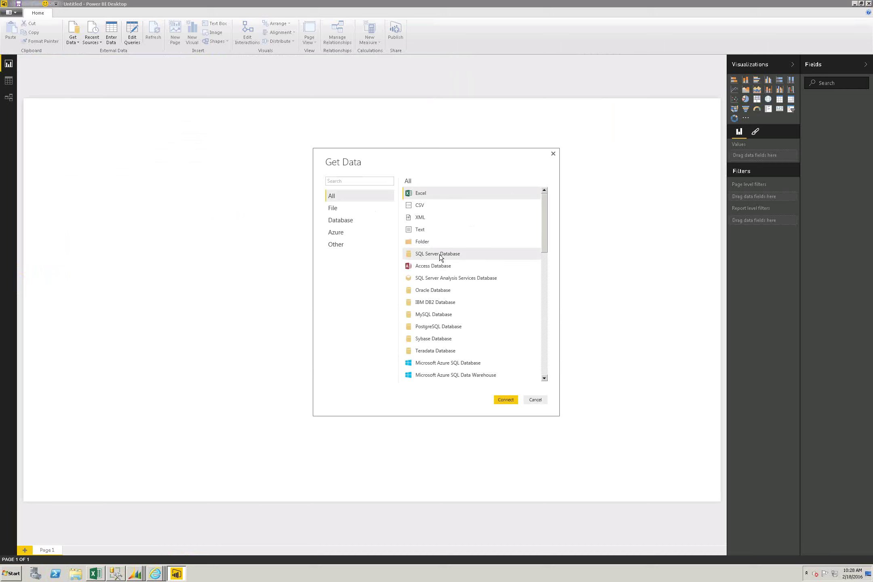
Step: Connect to a SQL Server Database on server dev-0jfenn\sql08r2
{"action": "left_click", "coordinate": [439, 254]}
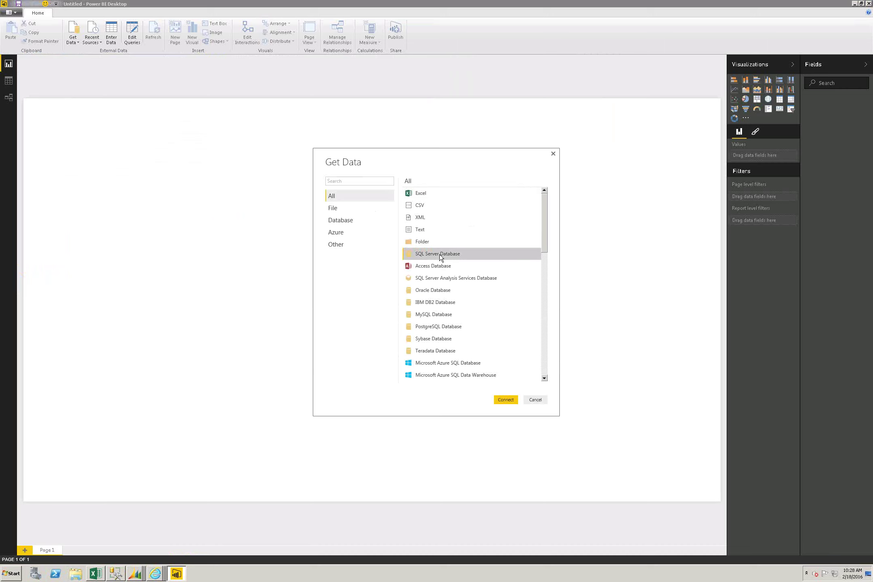
{"action": "left_click", "coordinate": [499, 399]}
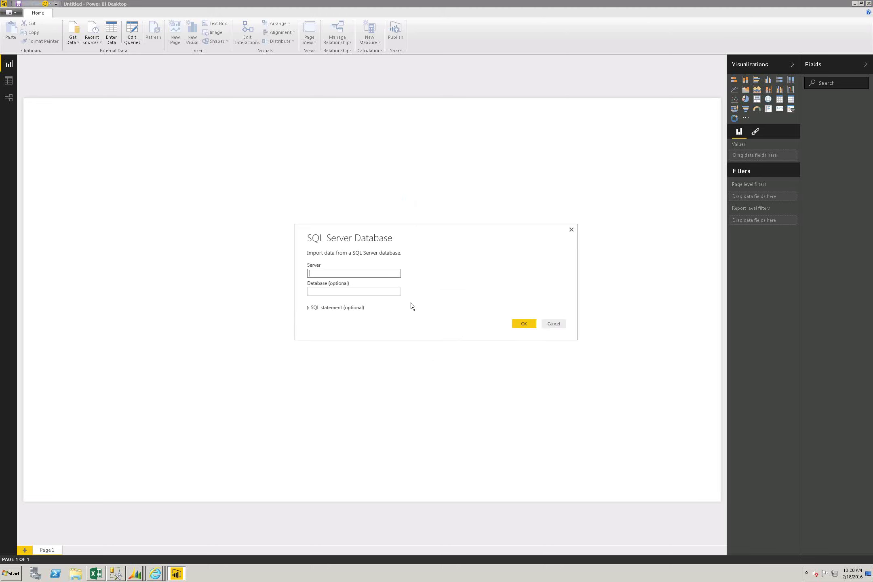
{"action": "type", "text": "dev-0jfenn\\sql08r2"}
{"action": "key", "text": "Tab"}
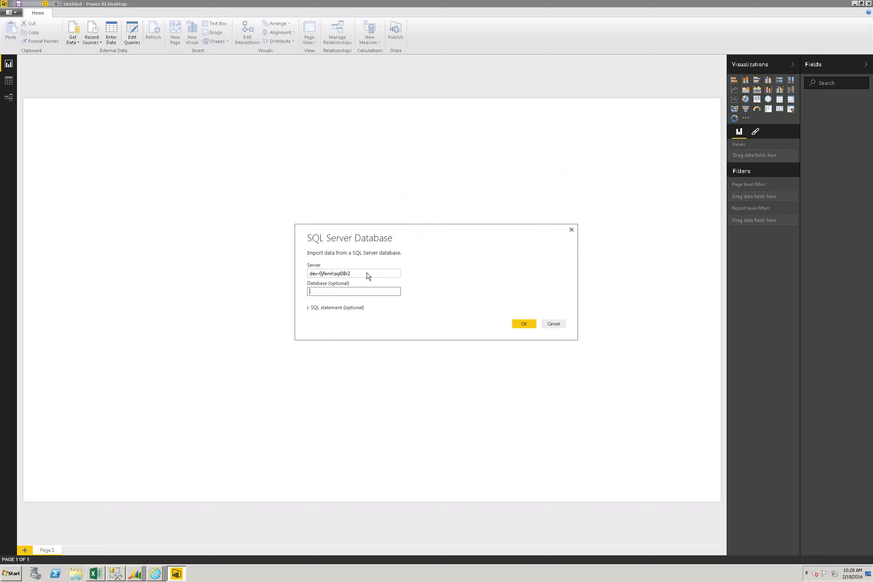
{"action": "left_click", "coordinate": [521, 324]}
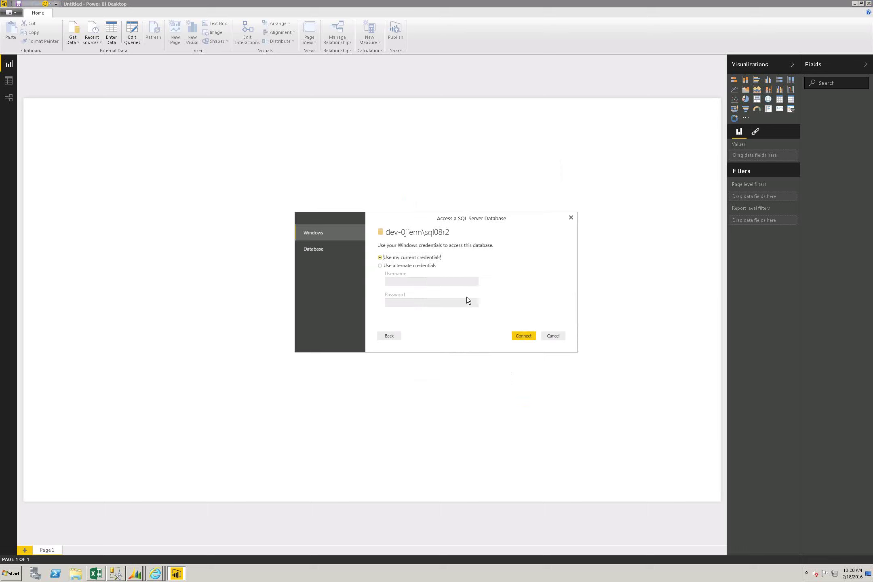
Step: Try connecting with current Windows credentials, briefly checking SQL Server Management Studio
{"action": "left_click", "coordinate": [527, 338]}
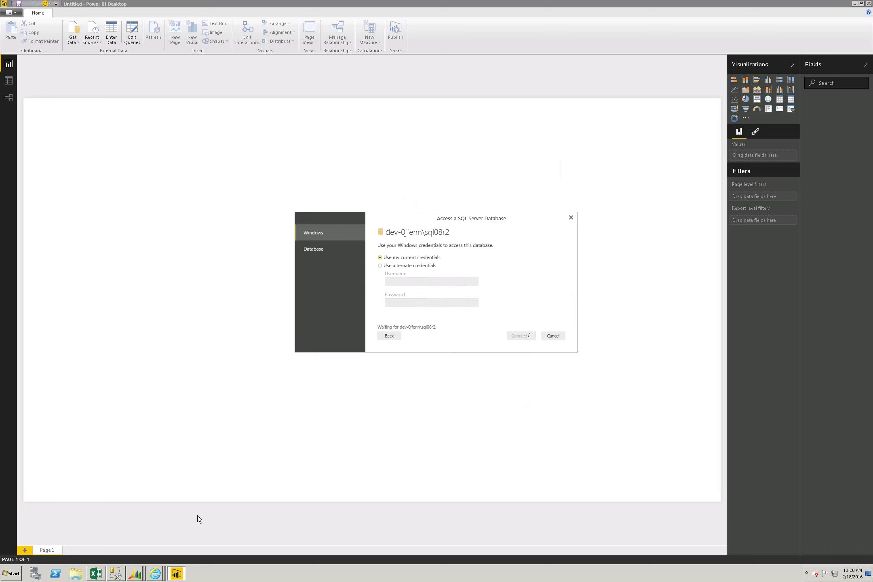
{"action": "left_click", "coordinate": [117, 575]}
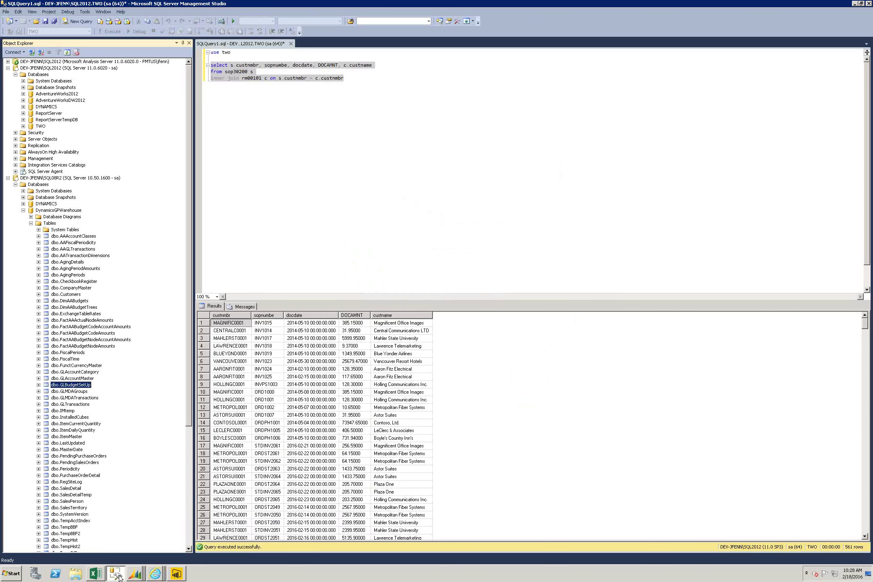
{"action": "left_click", "coordinate": [118, 575]}
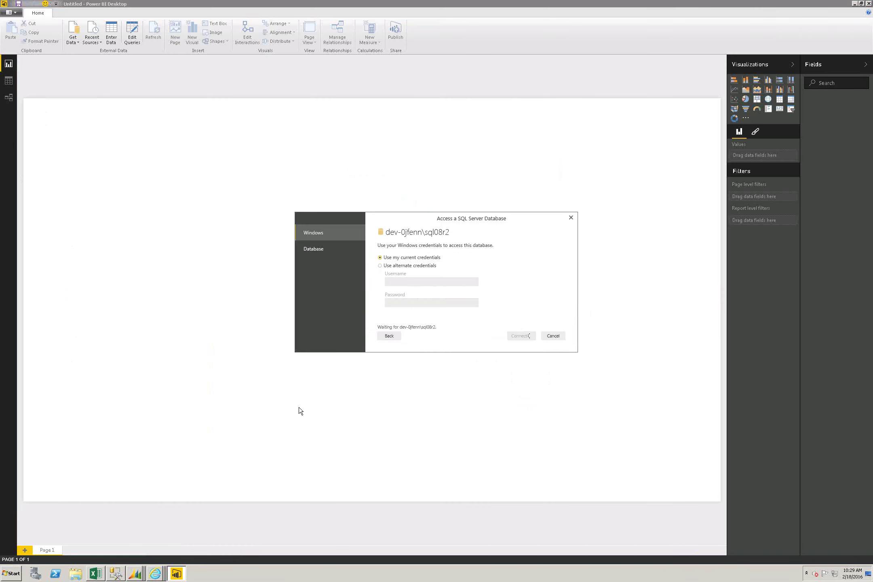
Step: Sign in with Database credentials as user sa and its password
{"action": "left_click", "coordinate": [328, 244]}
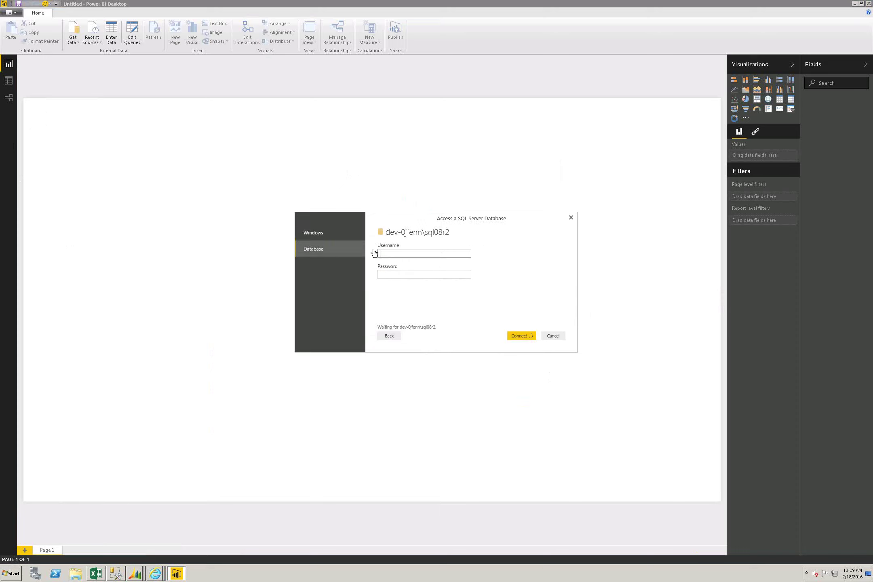
{"action": "type", "text": "sa"}
{"action": "key", "text": "Tab"}
{"action": "type", "text": "••••••••••"}
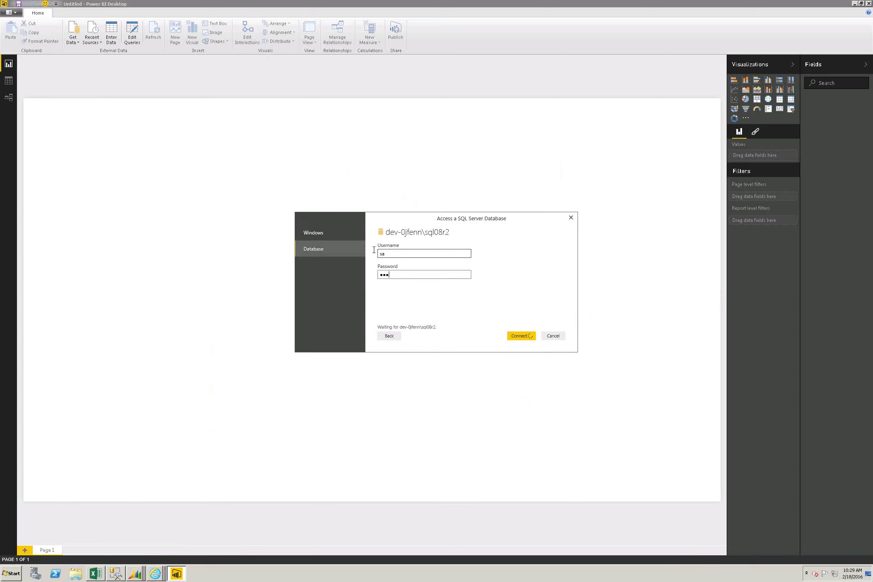
{"action": "key", "text": "Return"}
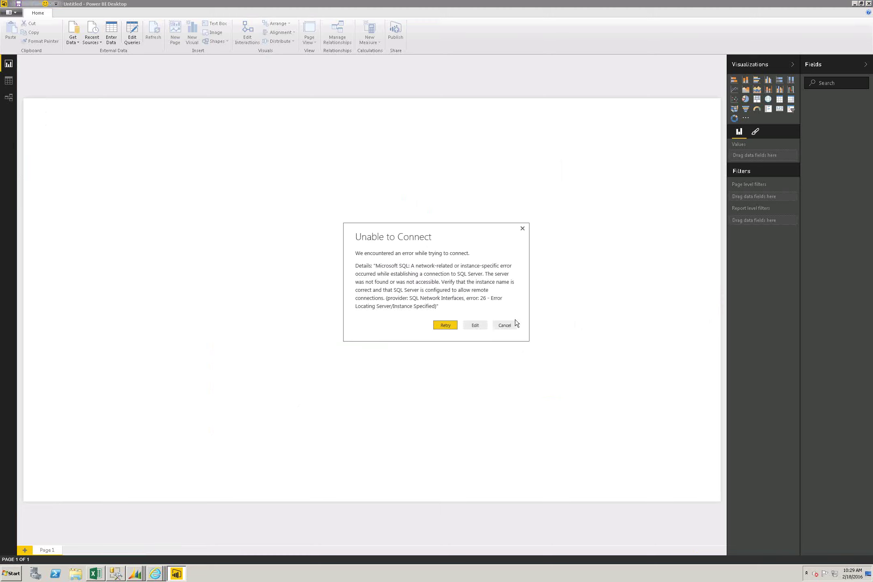
Step: Edit the connection details and retry, then reopen the server settings after error 26
{"action": "left_click", "coordinate": [482, 327]}
{"action": "left_click", "coordinate": [357, 292]}
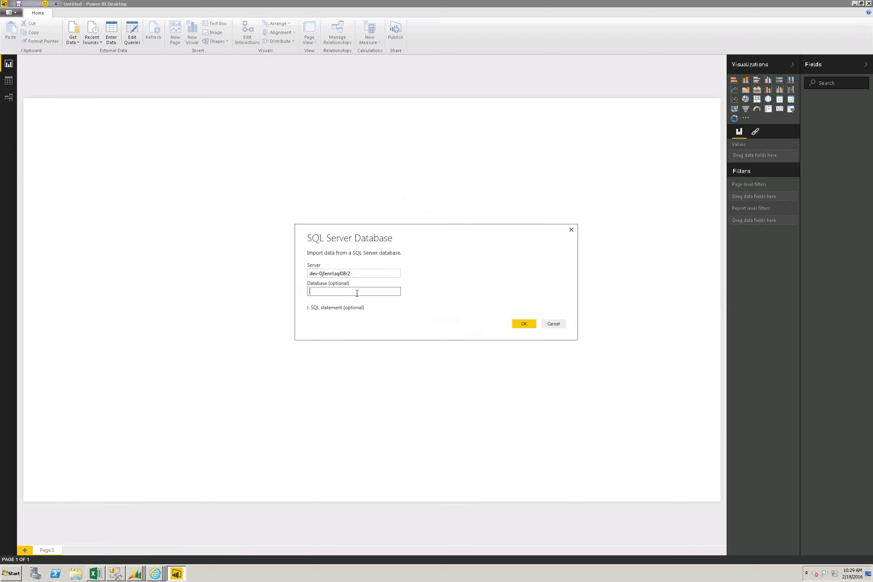
{"action": "left_click", "coordinate": [528, 324]}
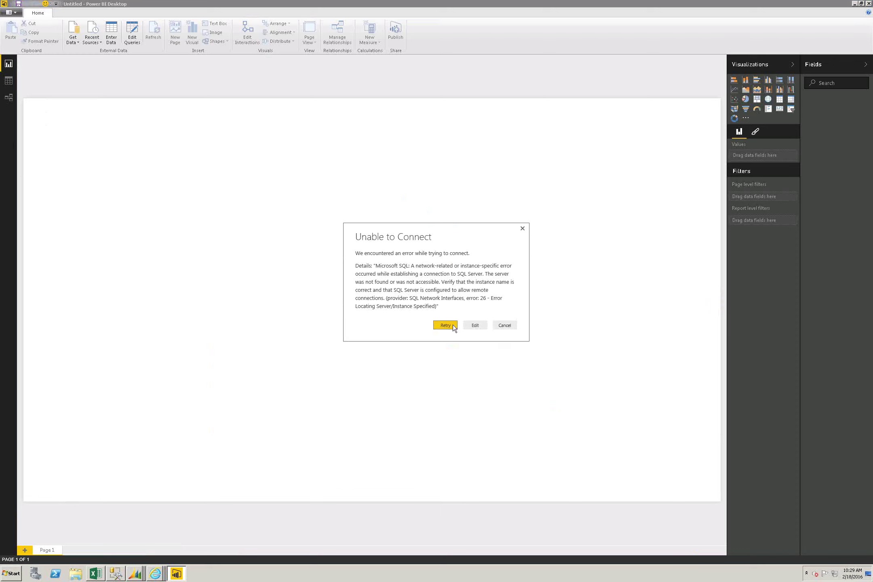
{"action": "left_click", "coordinate": [473, 326]}
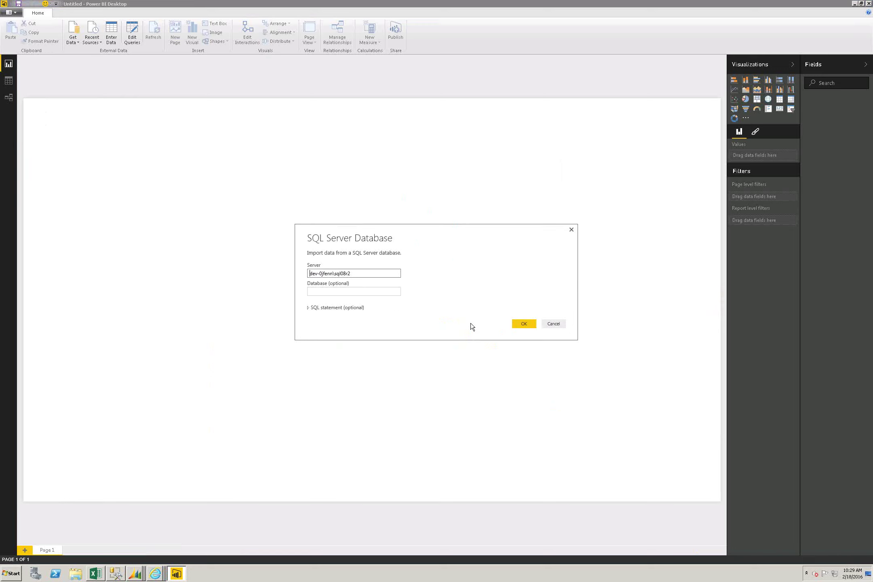
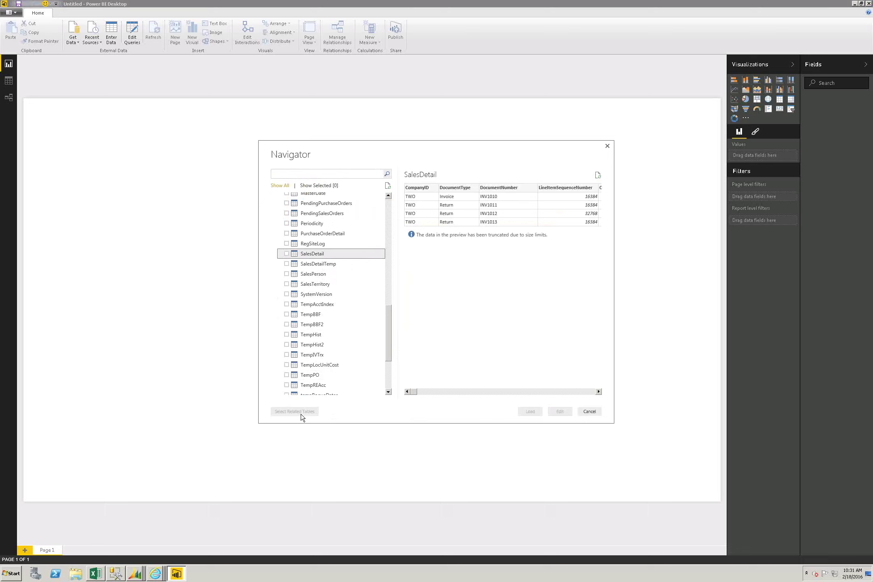
Step: Load the SalesDetail table, which has no related tables, as a DirectQuery connection
{"action": "left_click", "coordinate": [287, 253]}
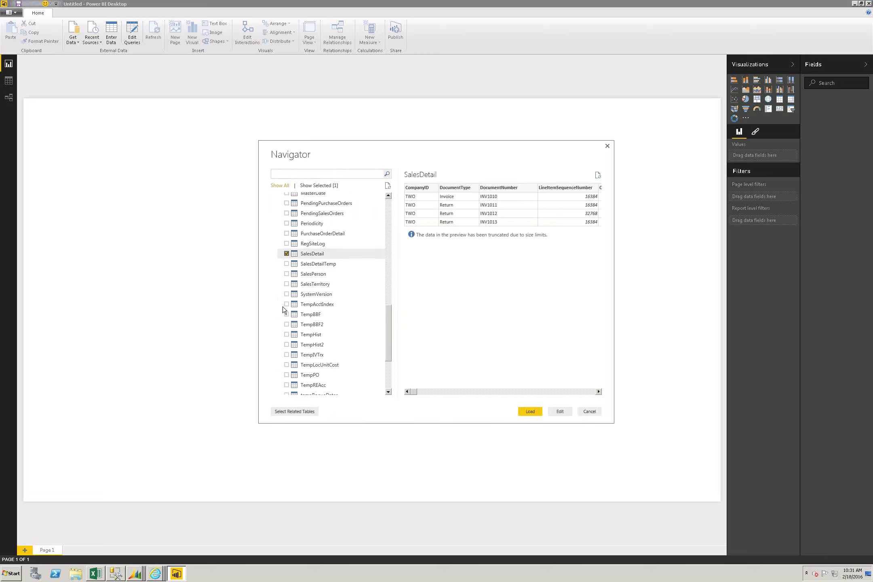
{"action": "left_click", "coordinate": [296, 411]}
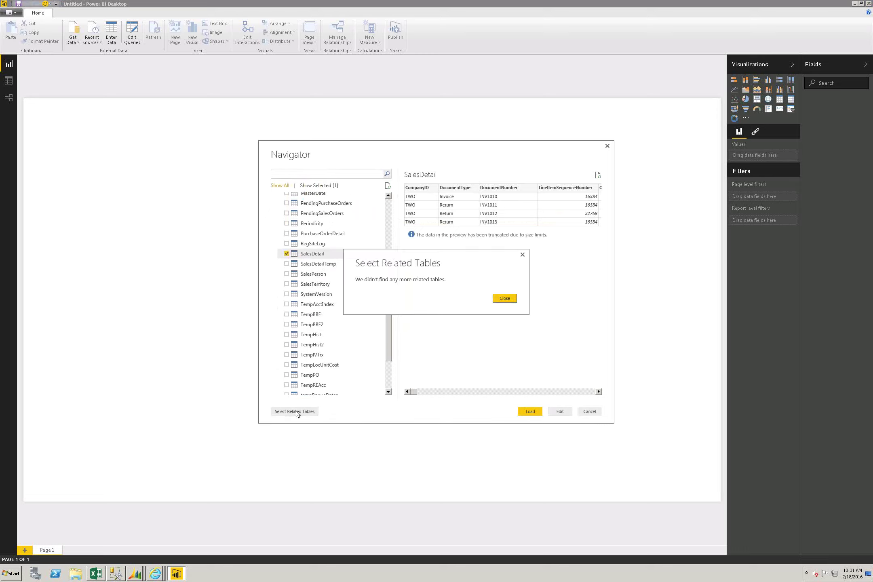
{"action": "left_click", "coordinate": [501, 298]}
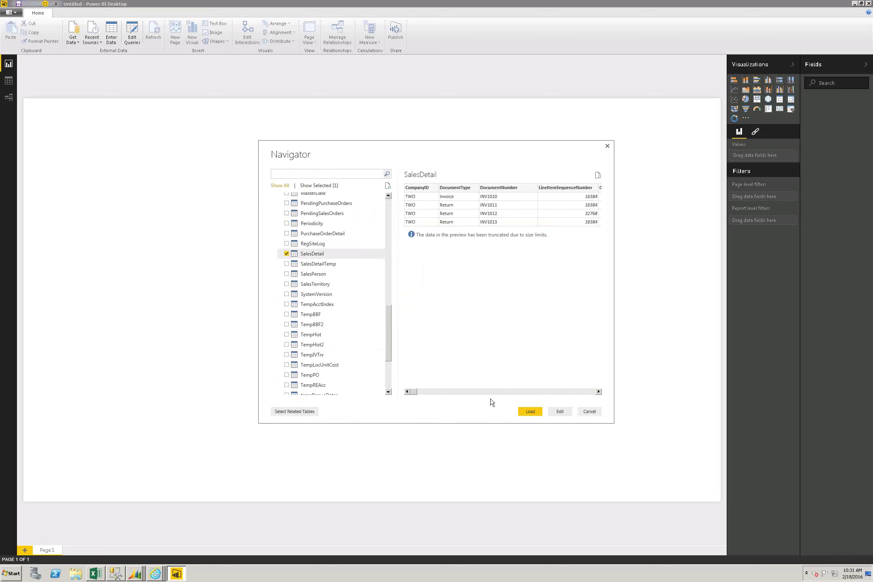
{"action": "left_click", "coordinate": [531, 412]}
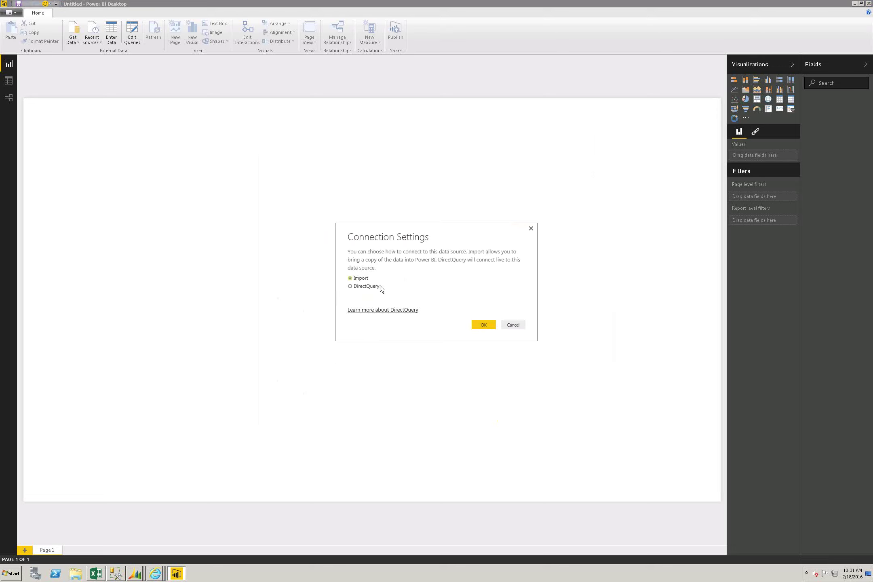
{"action": "left_click", "coordinate": [485, 322]}
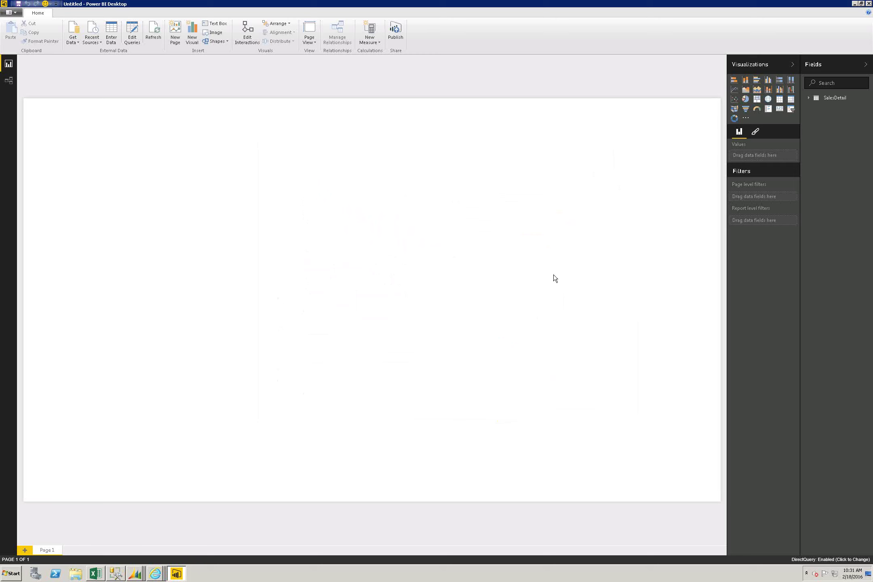
Step: Build a table of SalesDetail CustomerNumber with OriginatingExtendedPrice, totalling 911,761.25
{"action": "left_click", "coordinate": [810, 99]}
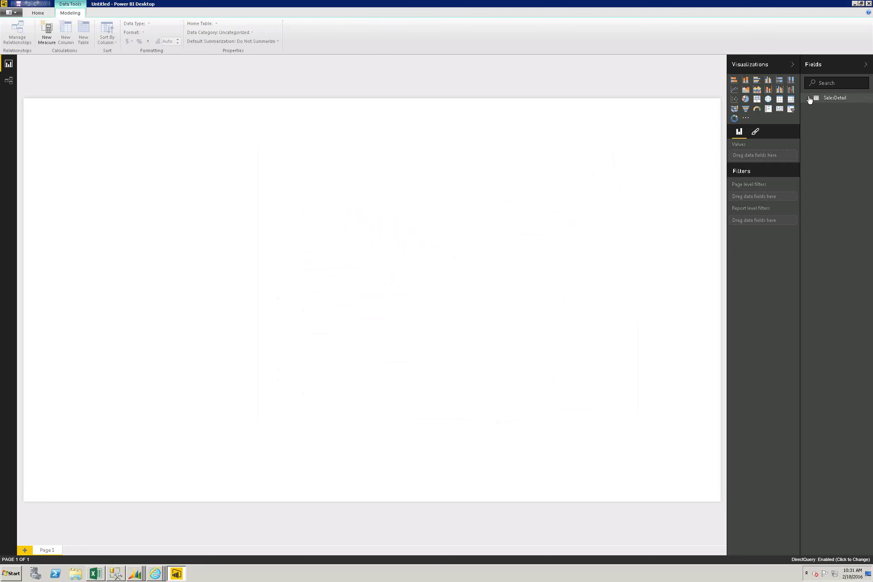
{"action": "left_click", "coordinate": [809, 99]}
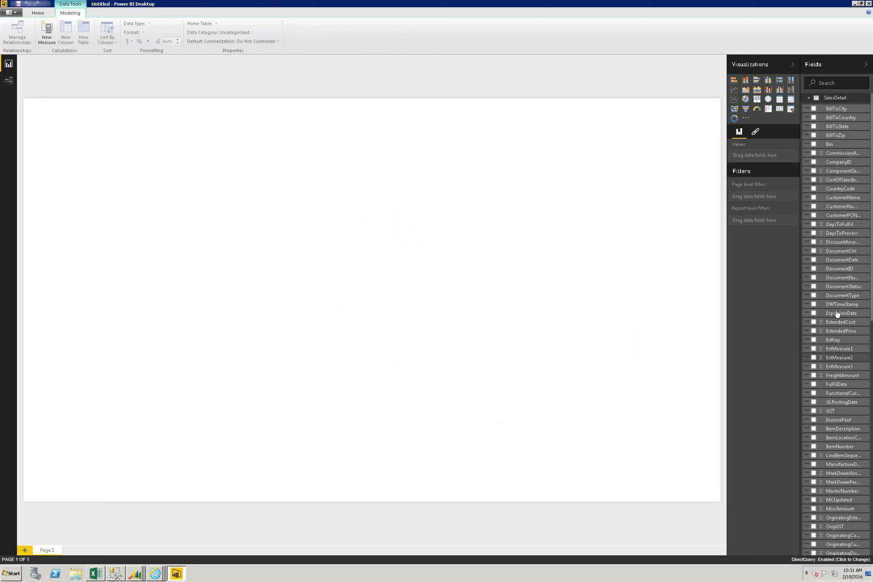
{"action": "left_click_drag", "start_coordinate": [846, 210], "coordinate": [77, 121]}
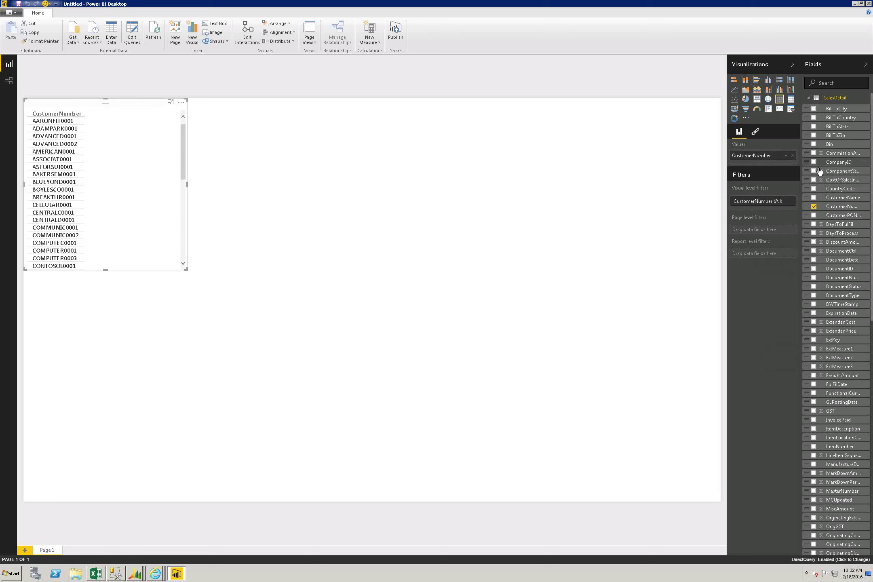
{"action": "scroll", "coordinate": [831, 156], "scroll_direction": "down", "scroll_amount": 5}
{"action": "scroll", "coordinate": [830, 156], "scroll_direction": "down", "scroll_amount": 3}
{"action": "scroll", "coordinate": [830, 156], "scroll_direction": "down", "scroll_amount": 3}
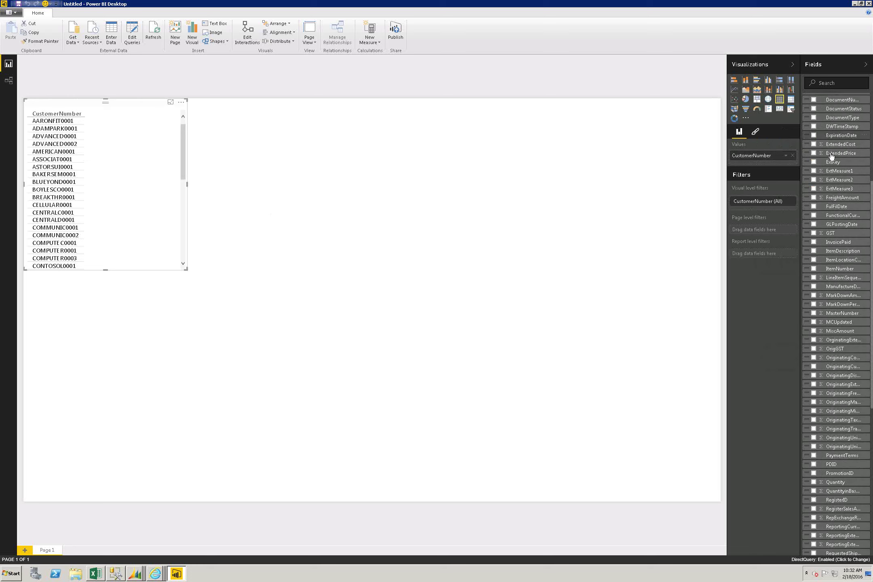
{"action": "scroll", "coordinate": [831, 157], "scroll_direction": "down", "scroll_amount": 1}
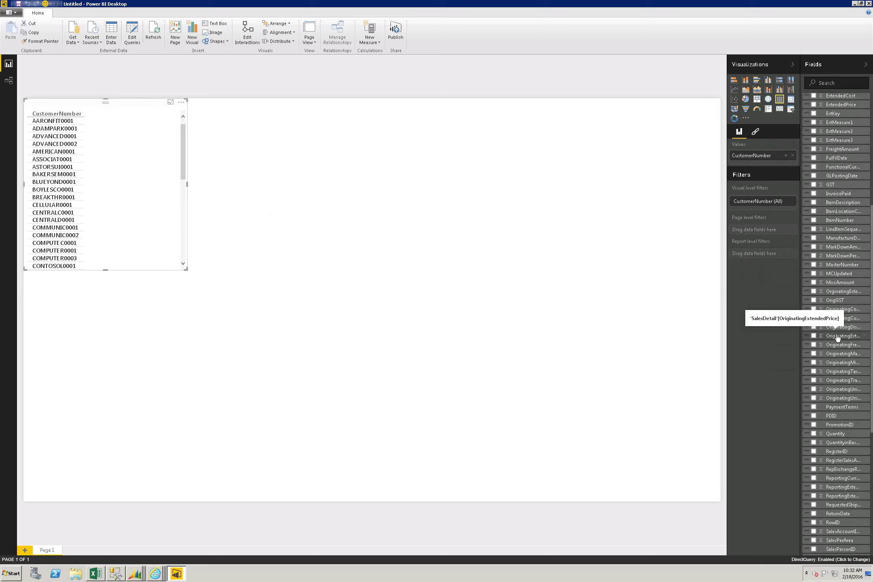
{"action": "left_click_drag", "start_coordinate": [836, 337], "coordinate": [142, 156]}
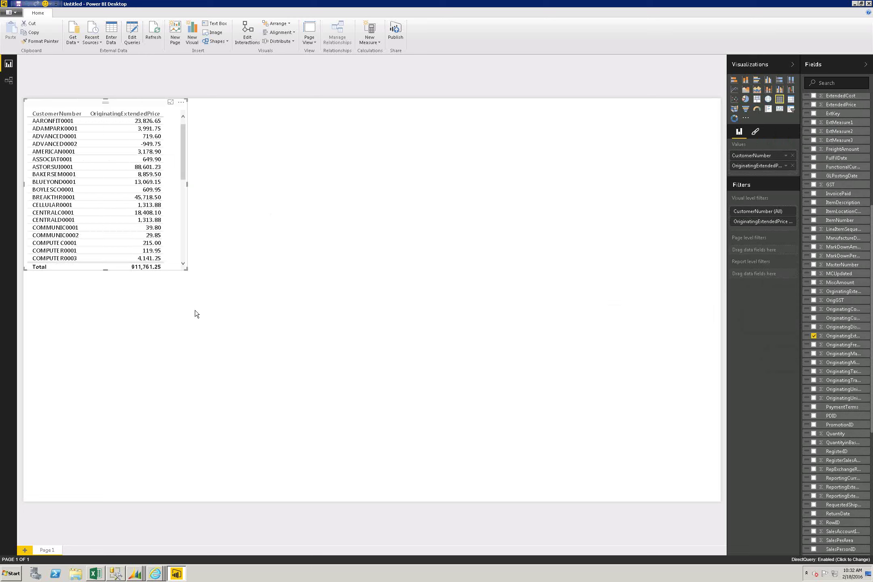
{"action": "scroll", "coordinate": [184, 270], "scroll_direction": "down", "scroll_amount": 3}
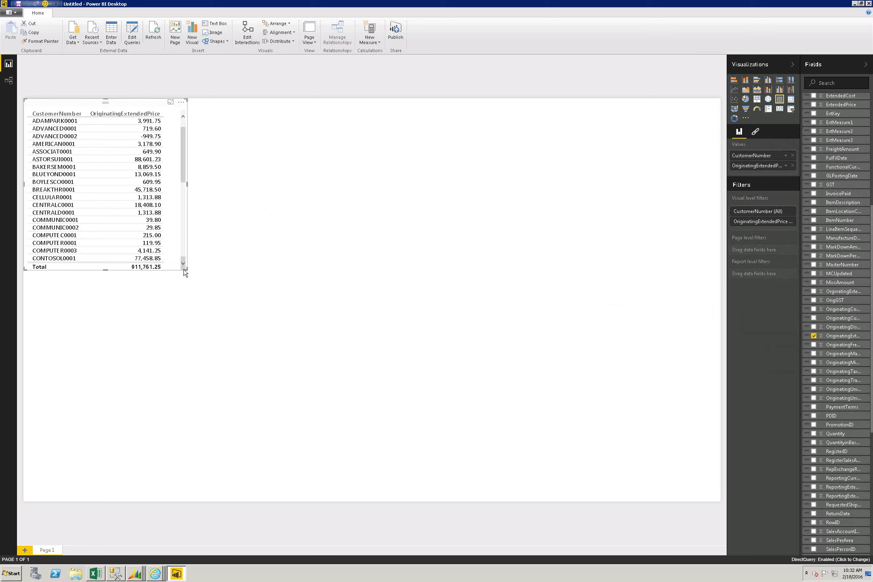
{"action": "scroll", "coordinate": [133, 250], "scroll_direction": "down", "scroll_amount": 1}
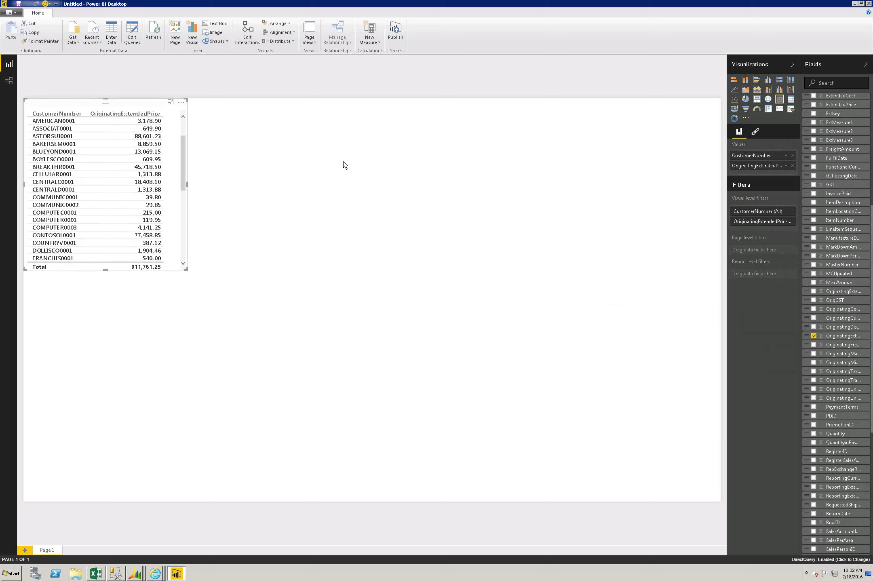
Step: Save the report as 'sales quick report', publish it, and dismiss the missing-gateway warning
{"action": "left_click", "coordinate": [401, 38]}
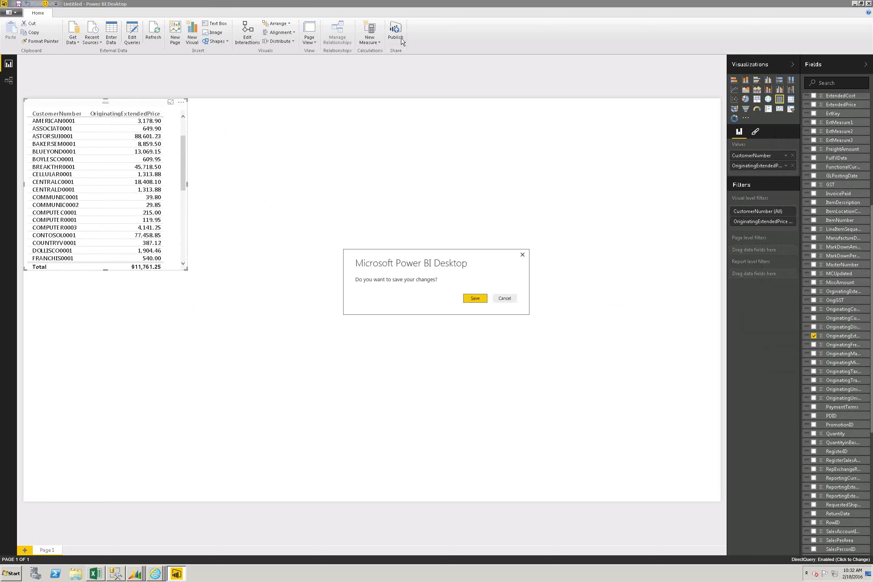
{"action": "left_click", "coordinate": [469, 298]}
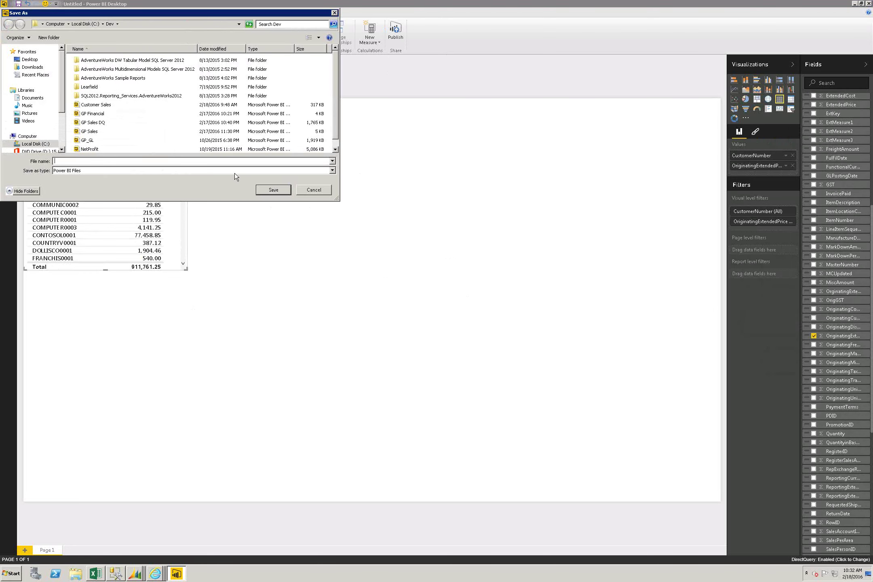
{"action": "type", "text": "sales quick report"}
{"action": "key", "text": "Return"}
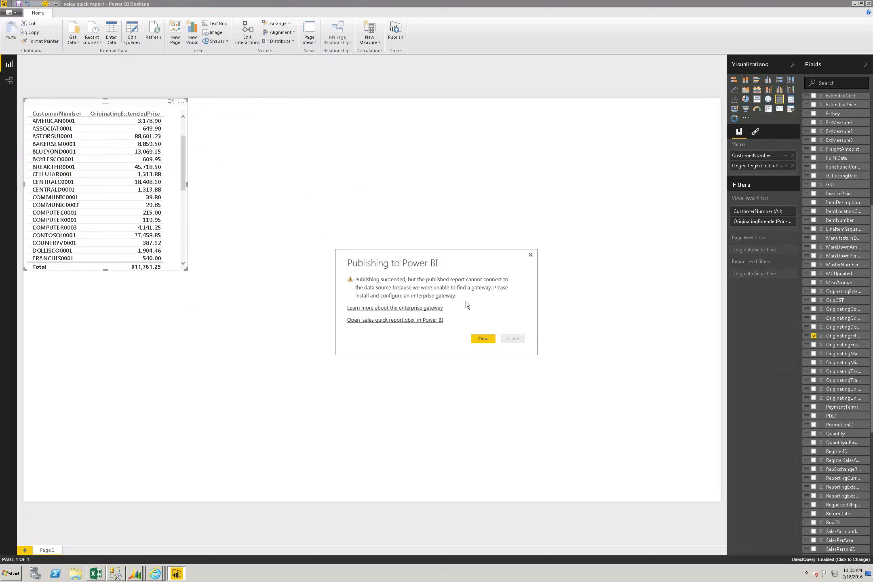
{"action": "left_click", "coordinate": [488, 337]}
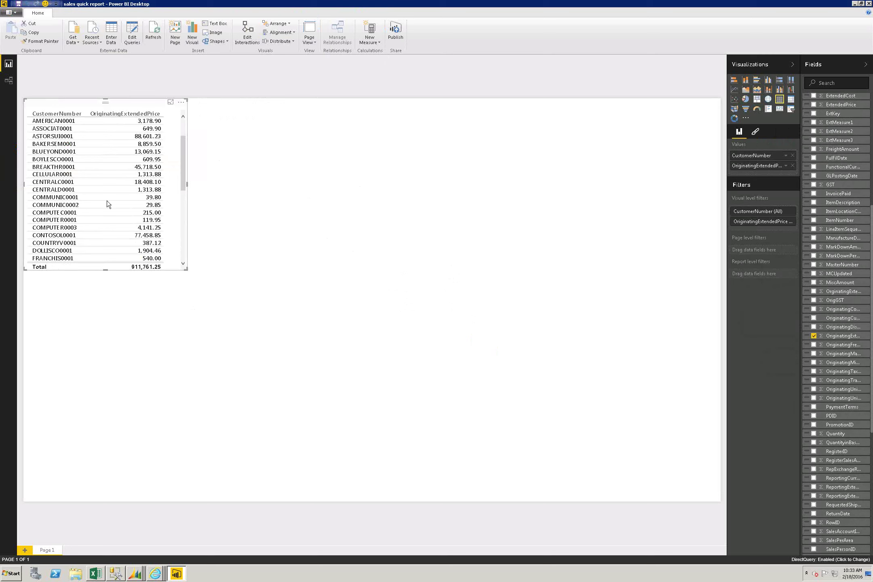
{"action": "left_click", "coordinate": [11, 14]}
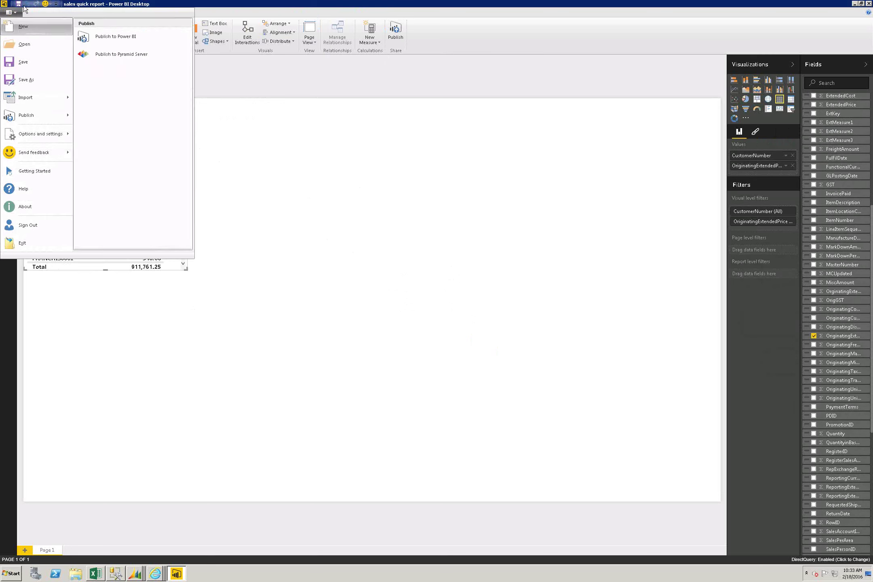
Step: Open the recent report GP Sales.pbix
{"action": "left_click", "coordinate": [14, 13]}
{"action": "left_click", "coordinate": [16, 14]}
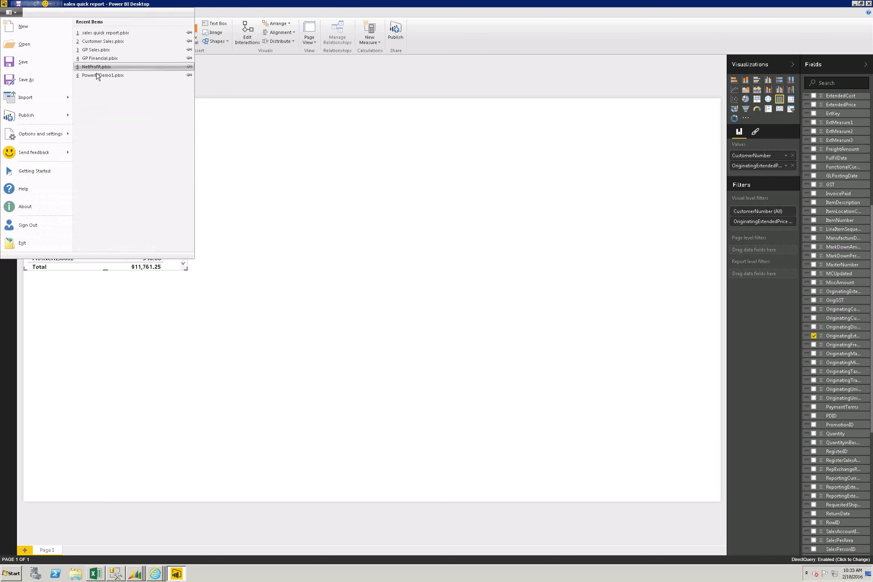
{"action": "left_click", "coordinate": [128, 50]}
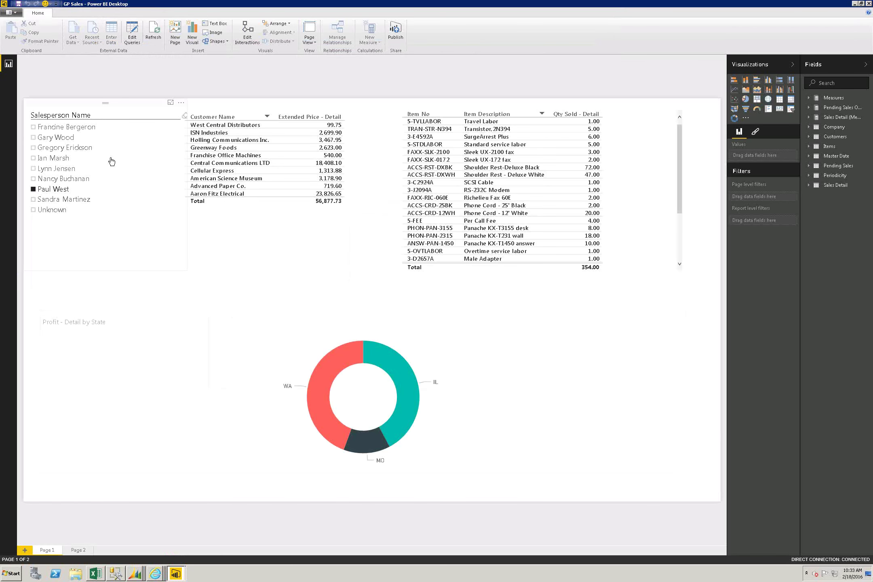
Step: Switch the Salesperson Name slicer to another salesperson and back to the original one
{"action": "left_click", "coordinate": [39, 164]}
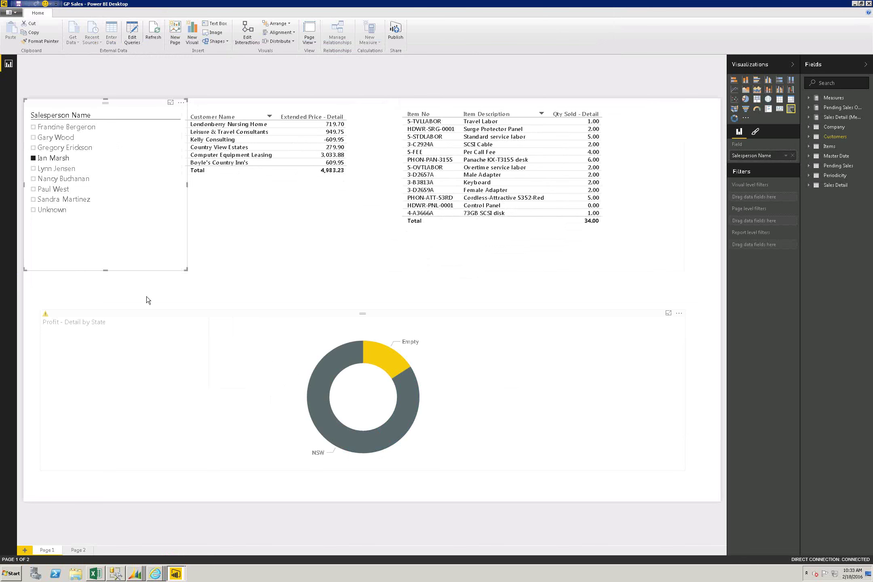
{"action": "left_click", "coordinate": [75, 189]}
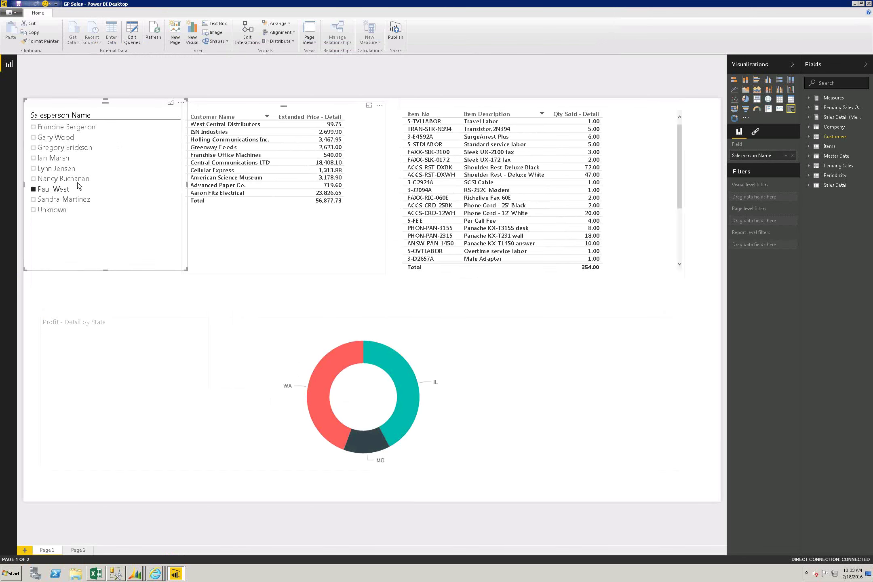
{"action": "left_click", "coordinate": [395, 31]}
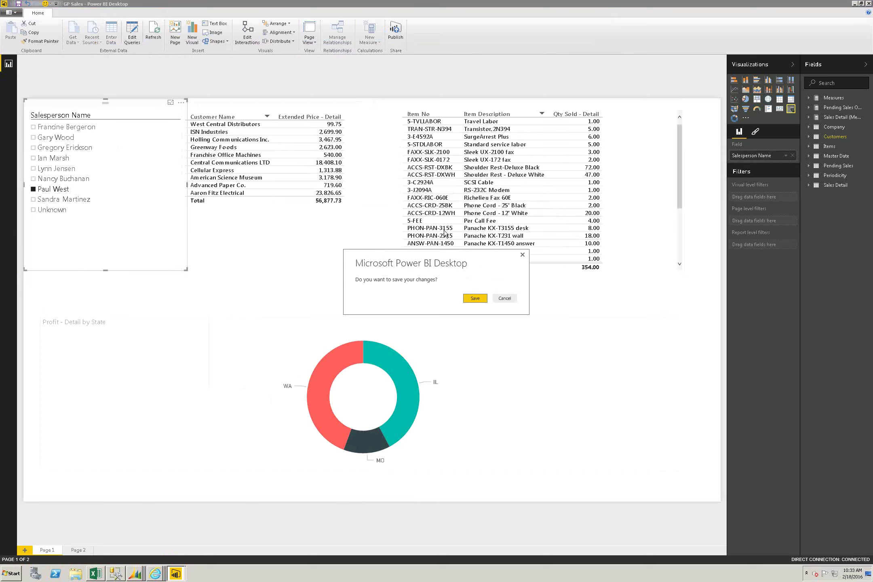
Step: Save GP Sales, replace the existing dataset, and open the published report in the browser
{"action": "left_click", "coordinate": [471, 300]}
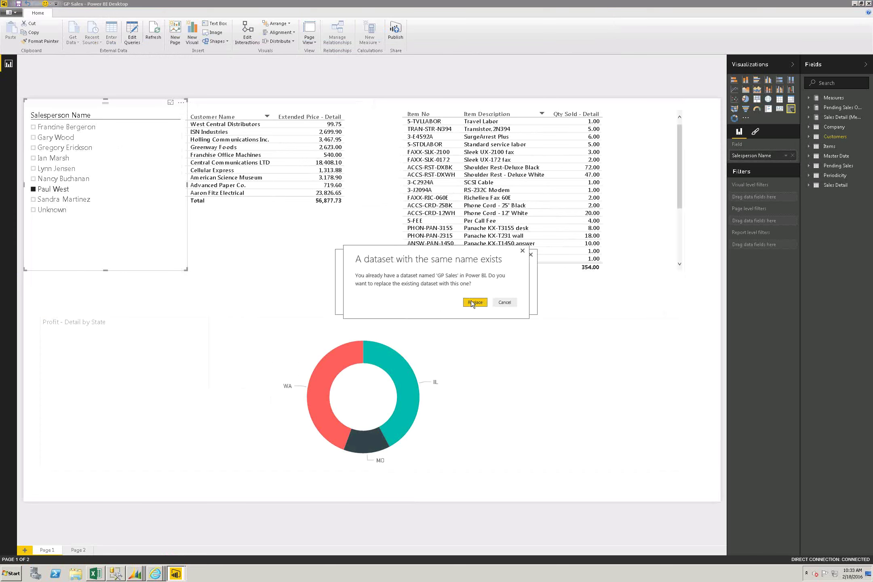
{"action": "left_click", "coordinate": [472, 302]}
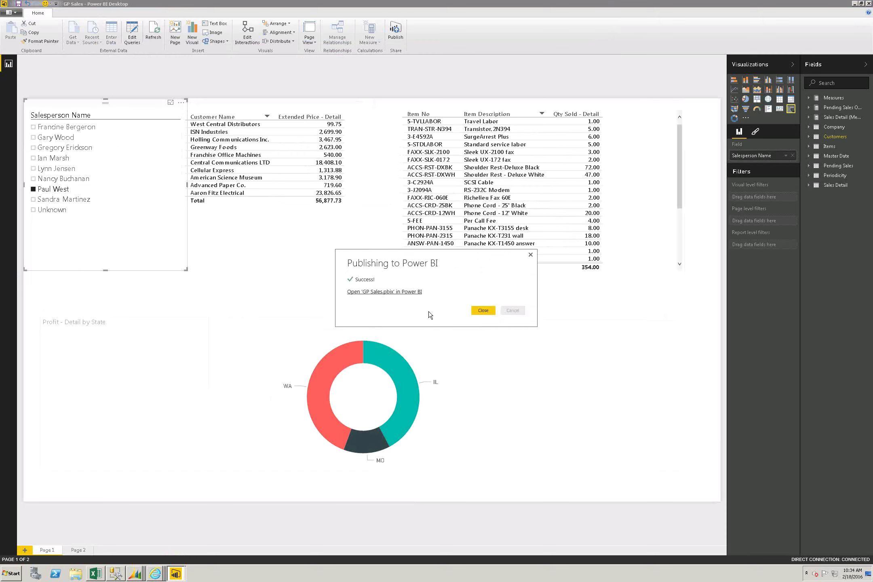
{"action": "left_click", "coordinate": [406, 291]}
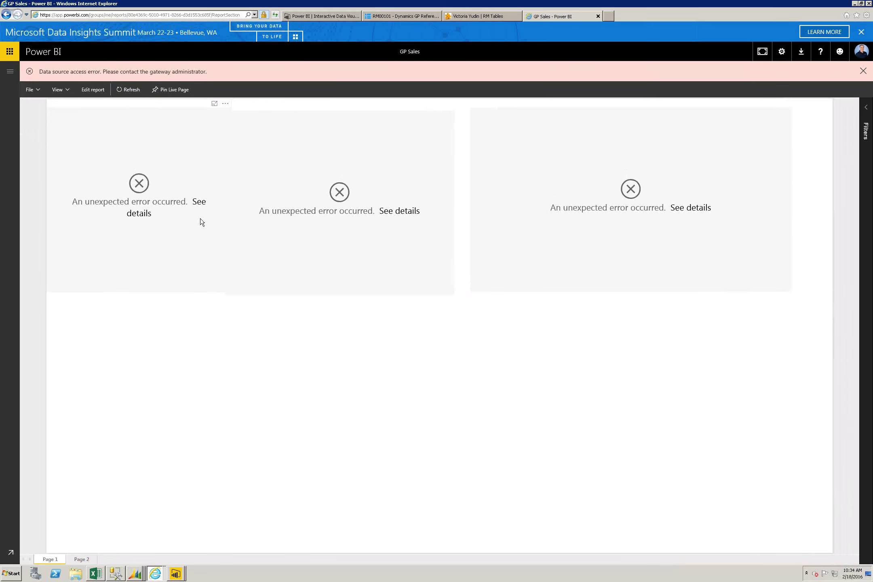
Step: Review the GP Sales, GP Sales DQ and GP Financial reports in the workspace
{"action": "left_click", "coordinate": [9, 74]}
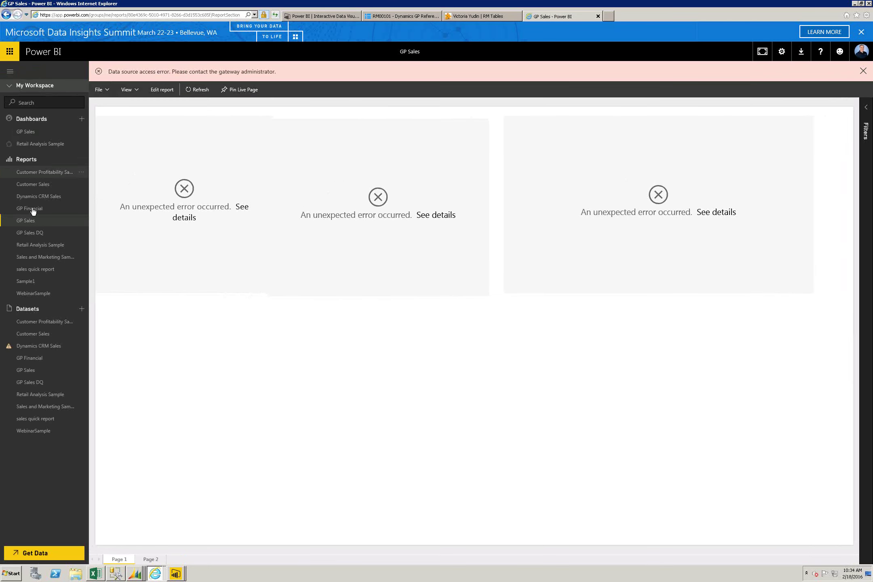
{"action": "left_click", "coordinate": [42, 223]}
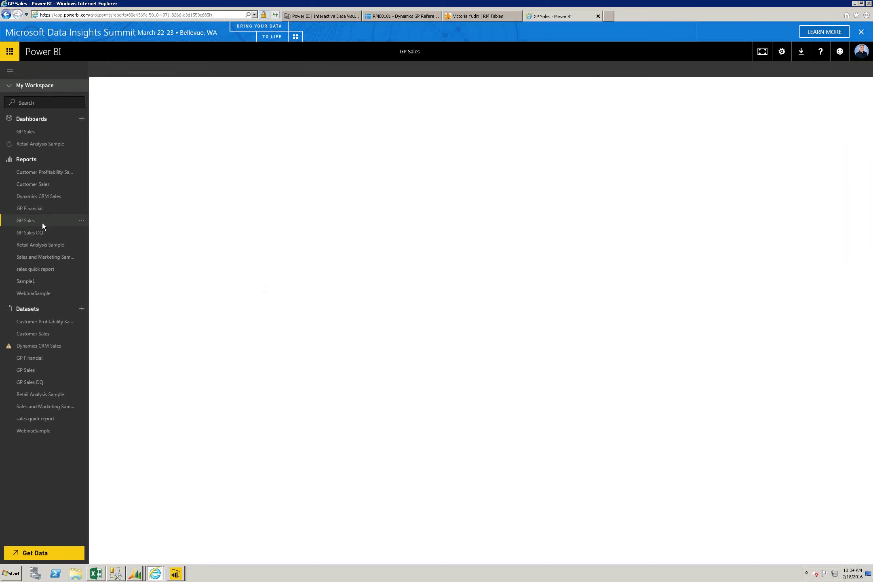
{"action": "left_click", "coordinate": [43, 233]}
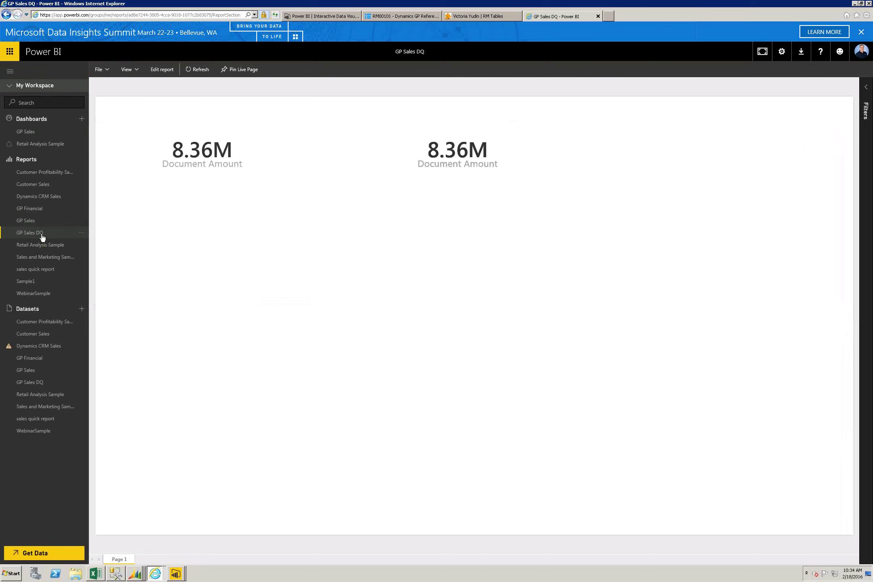
{"action": "left_click", "coordinate": [43, 209]}
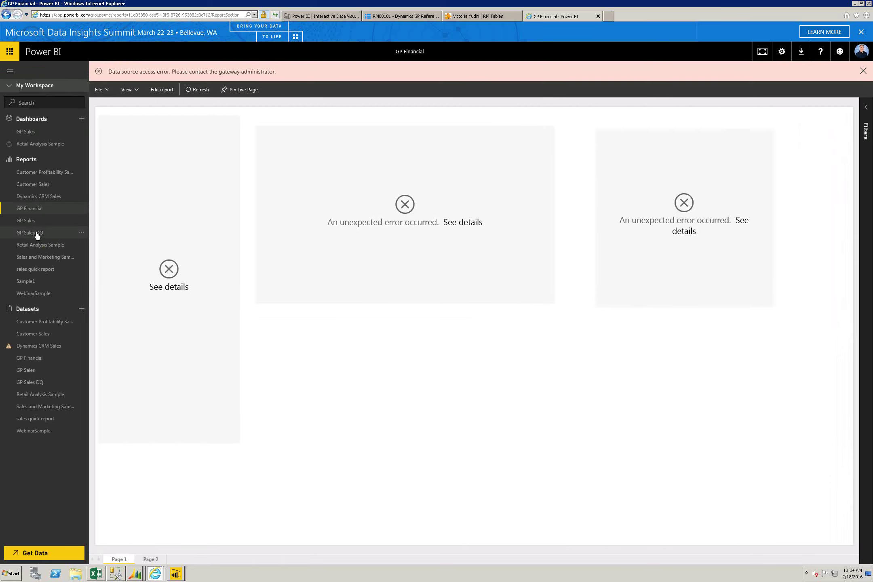
{"action": "left_click", "coordinate": [37, 234]}
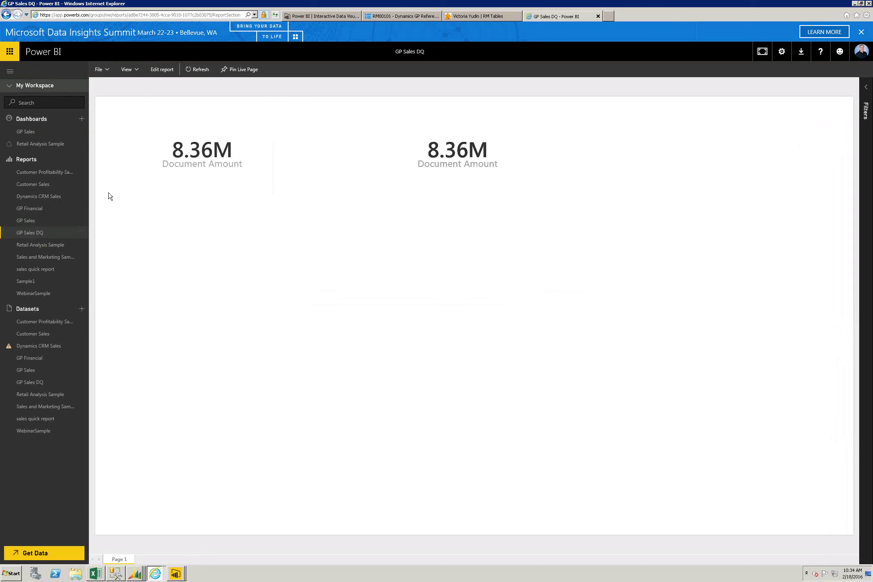
Step: Open the GP Sales, GP Sales DQ and GP Financial datasets, then return to the Excel aging pivot
{"action": "left_click", "coordinate": [44, 371]}
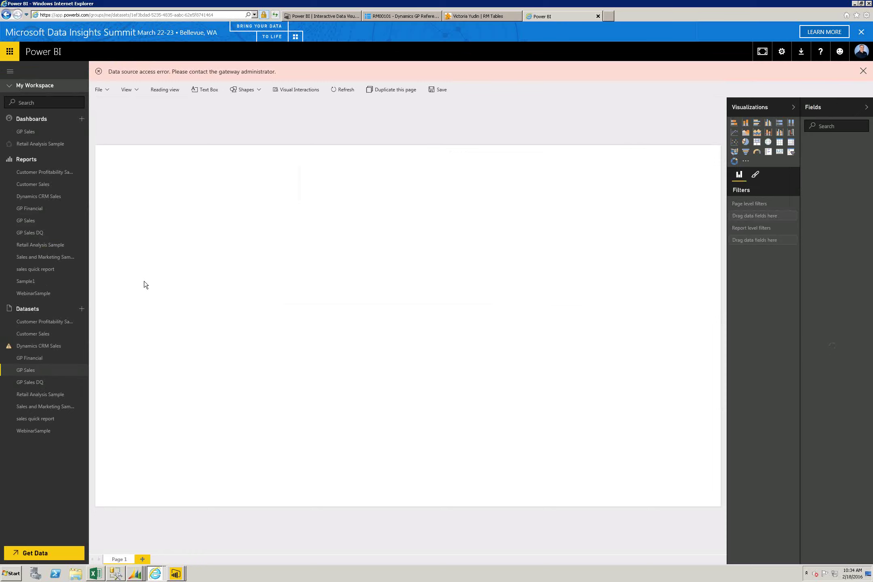
{"action": "left_click", "coordinate": [45, 383]}
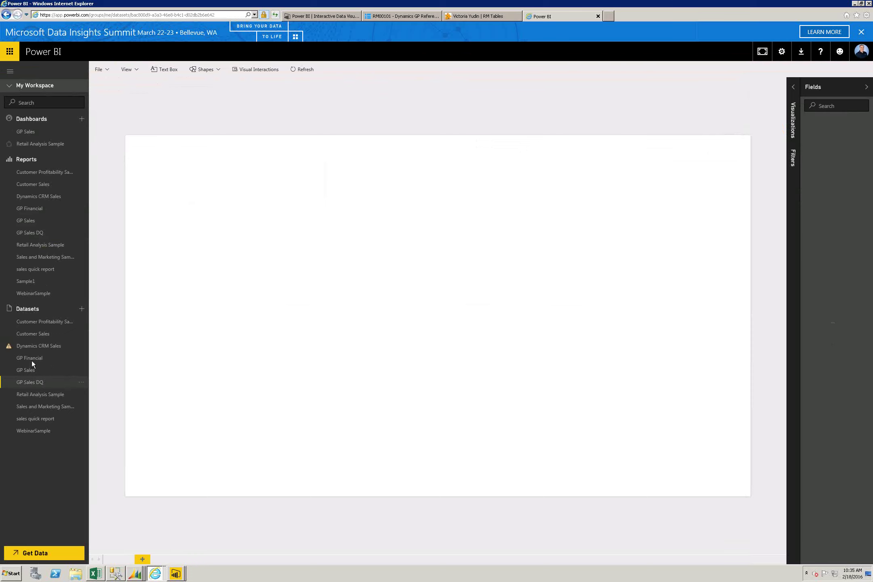
{"action": "left_click", "coordinate": [32, 361]}
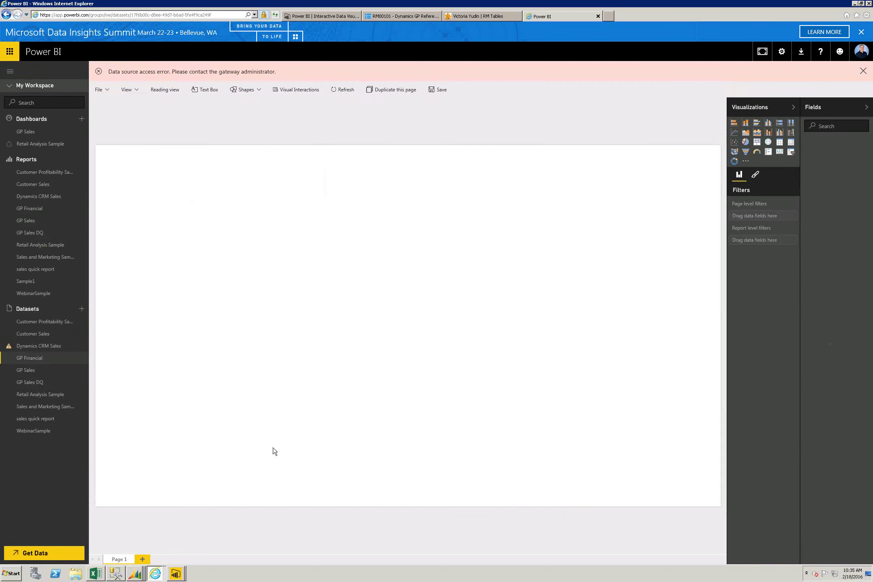
{"action": "left_click", "coordinate": [120, 577]}
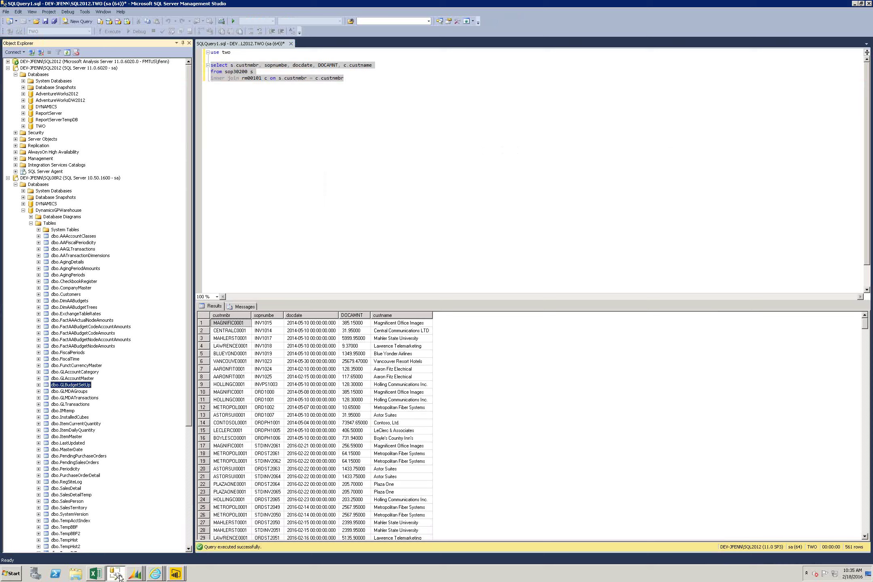
{"action": "left_click", "coordinate": [95, 575]}
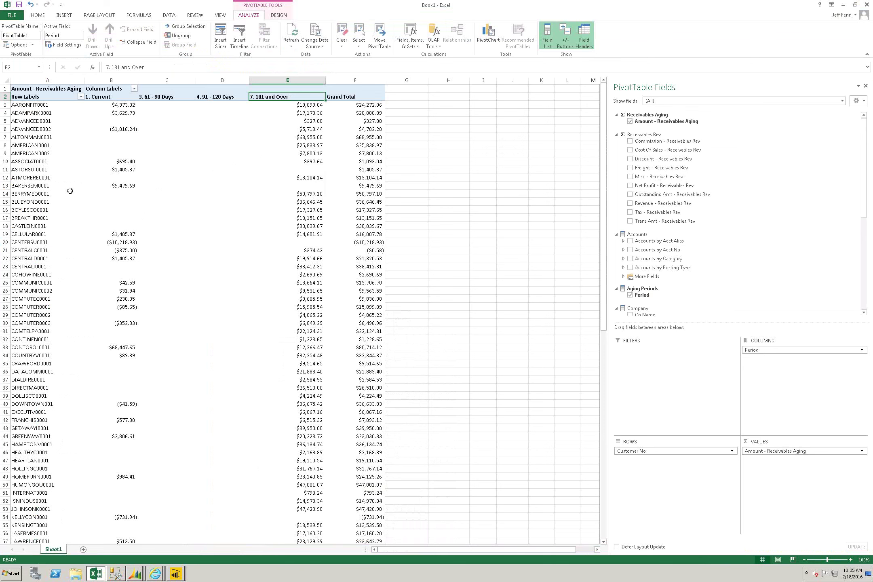
Step: Add Sheet2 and connect to Analysis Services server dev-jfenn\sql2012
{"action": "left_click", "coordinate": [83, 550]}
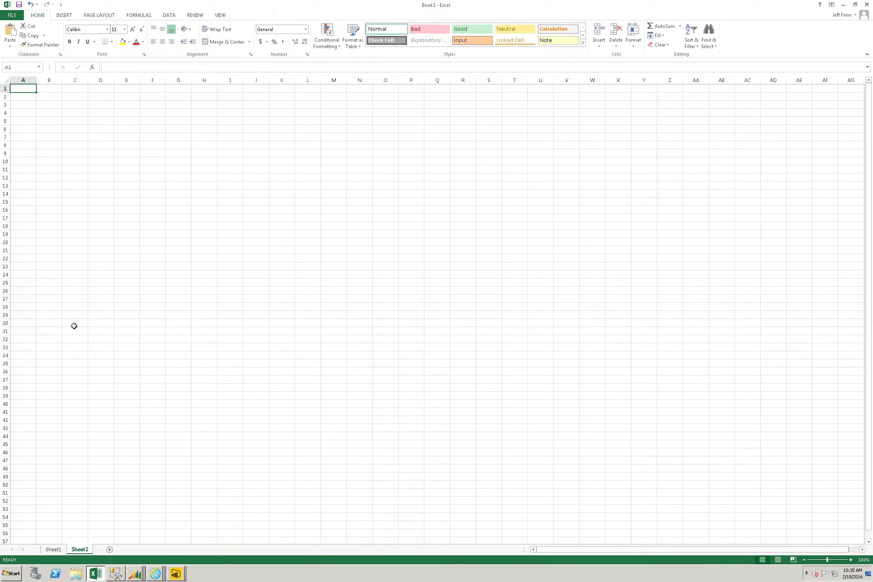
{"action": "left_click", "coordinate": [169, 15]}
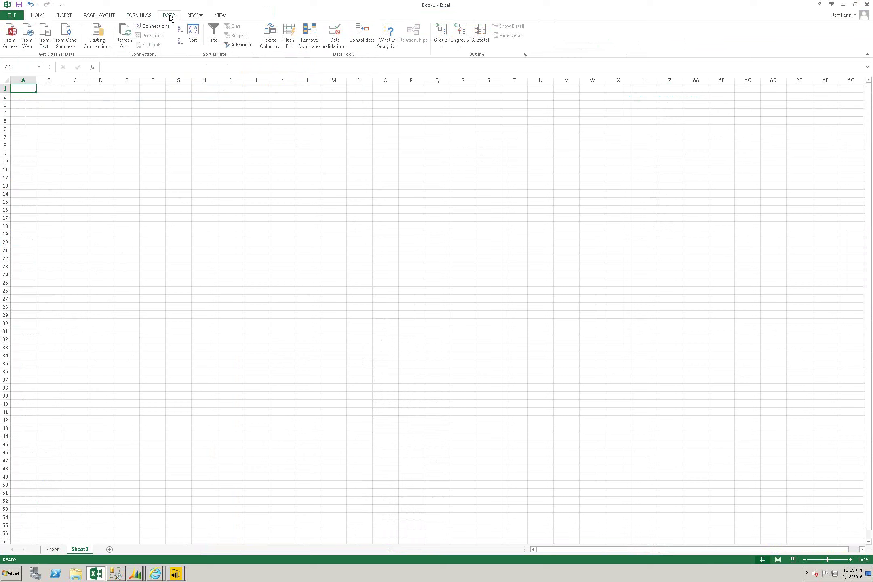
{"action": "left_click", "coordinate": [75, 43]}
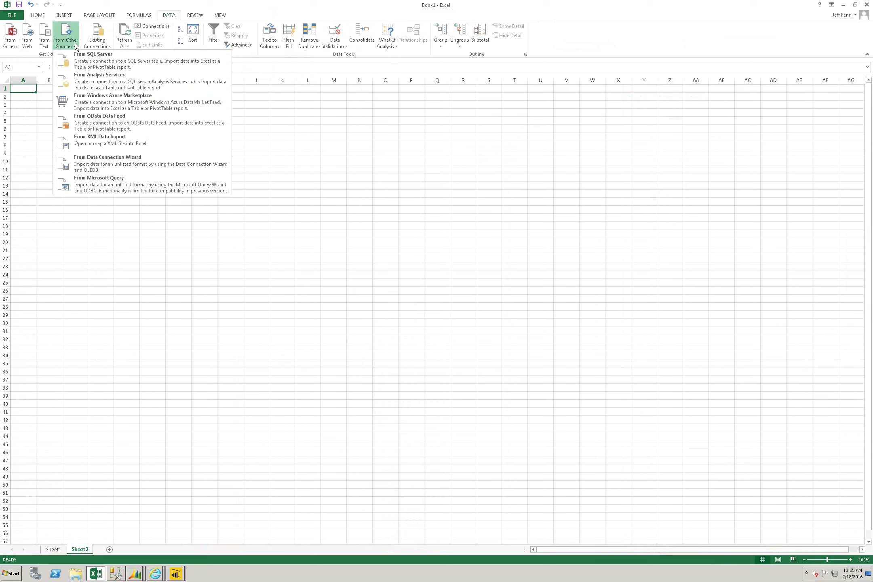
{"action": "left_click", "coordinate": [79, 58]}
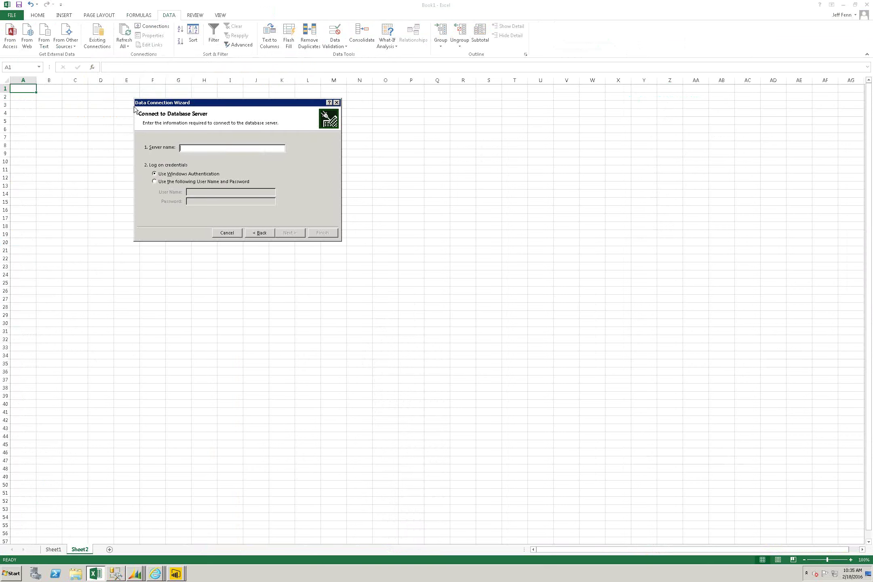
{"action": "type", "text": "dev-jfenn\\sql2012"}
{"action": "left_click", "coordinate": [287, 233]}
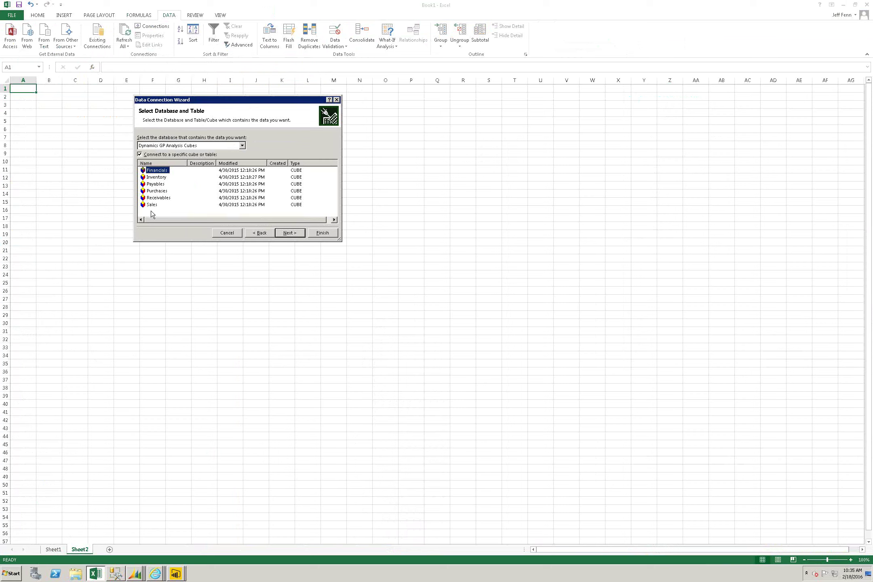
Step: Choose the Receivables cube, overwrite the connection file, and place the PivotTable at P27
{"action": "left_click", "coordinate": [165, 197]}
{"action": "left_click", "coordinate": [290, 233]}
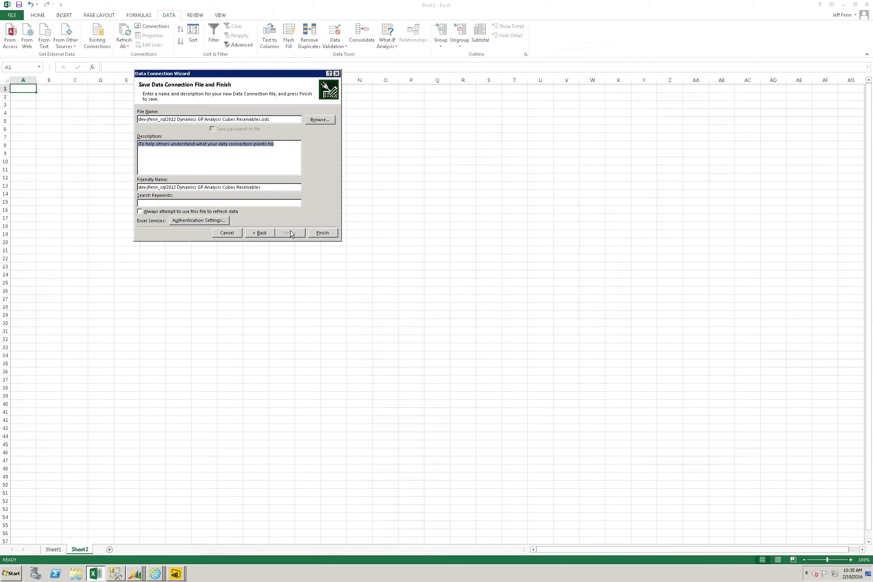
{"action": "left_click", "coordinate": [327, 233]}
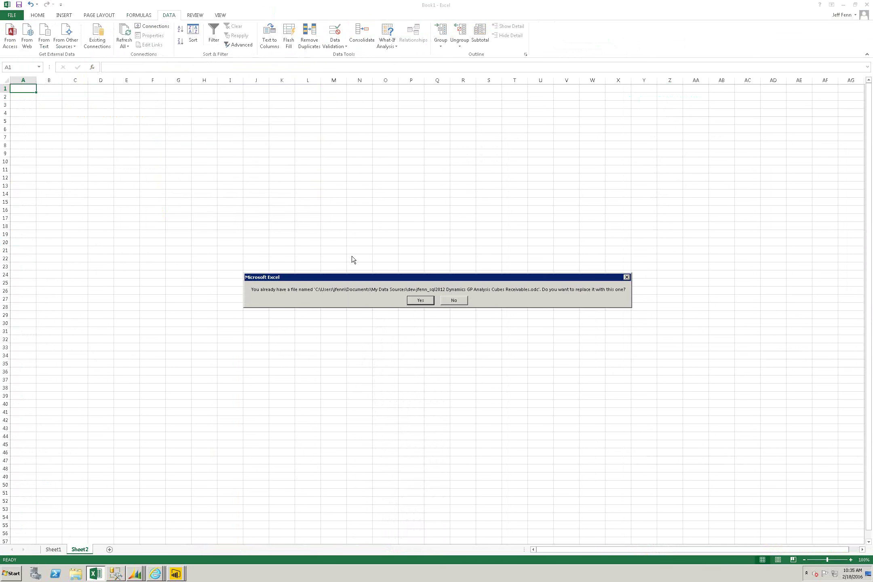
{"action": "left_click", "coordinate": [421, 300]}
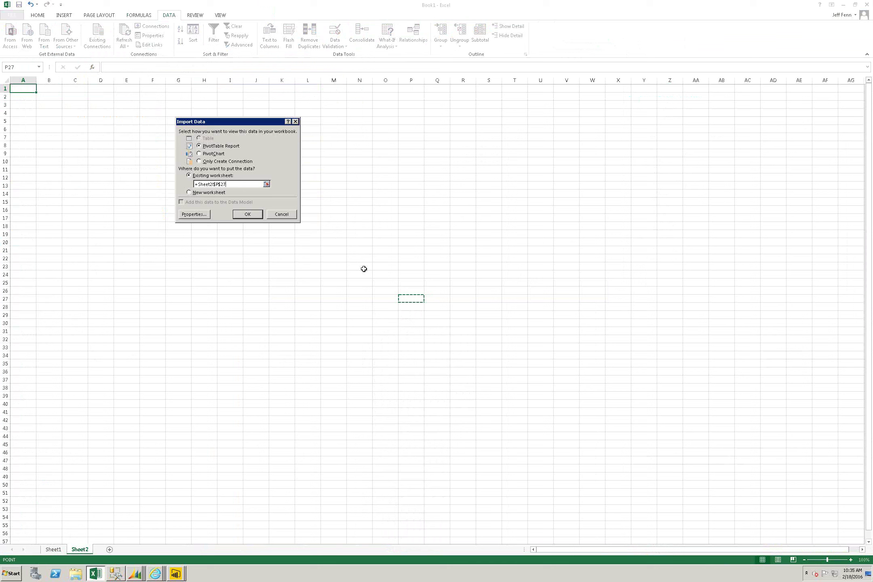
{"action": "left_click", "coordinate": [243, 214]}
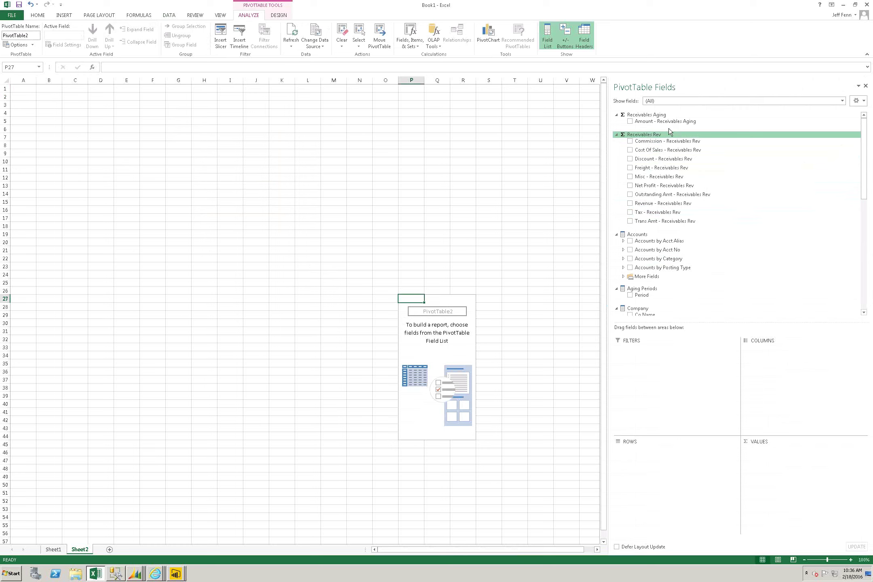
Step: Add Amount - Receivables Aging as values and Customer No as pivot rows
{"action": "left_click_drag", "start_coordinate": [671, 122], "coordinate": [792, 465]}
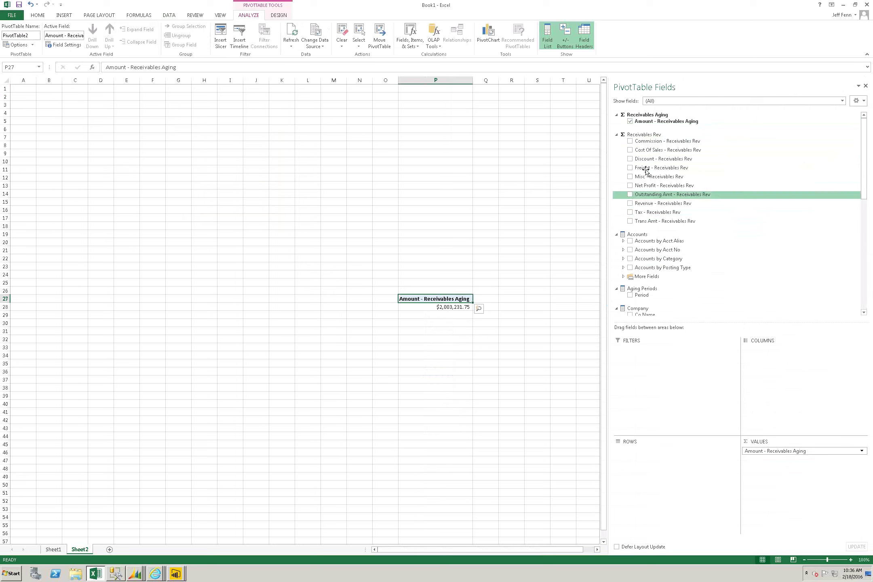
{"action": "left_click", "coordinate": [866, 283]}
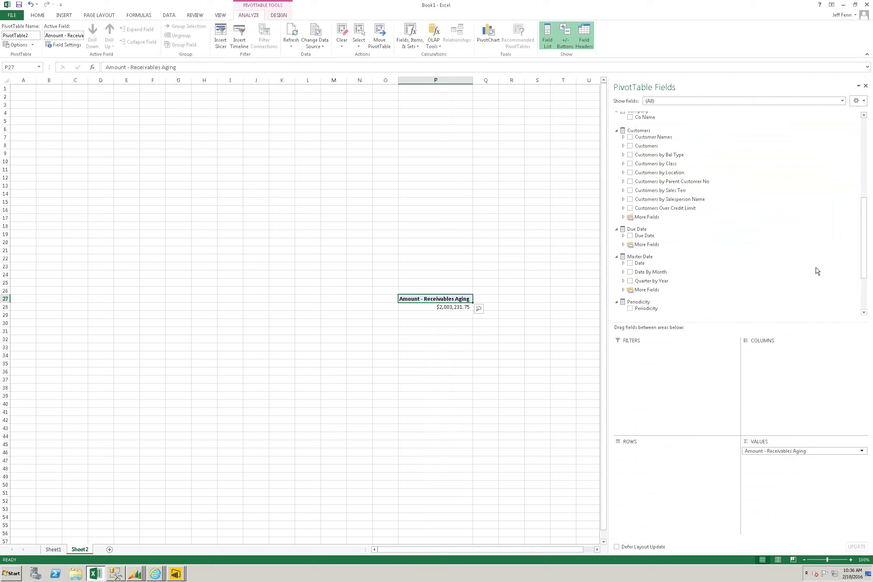
{"action": "left_click", "coordinate": [622, 146]}
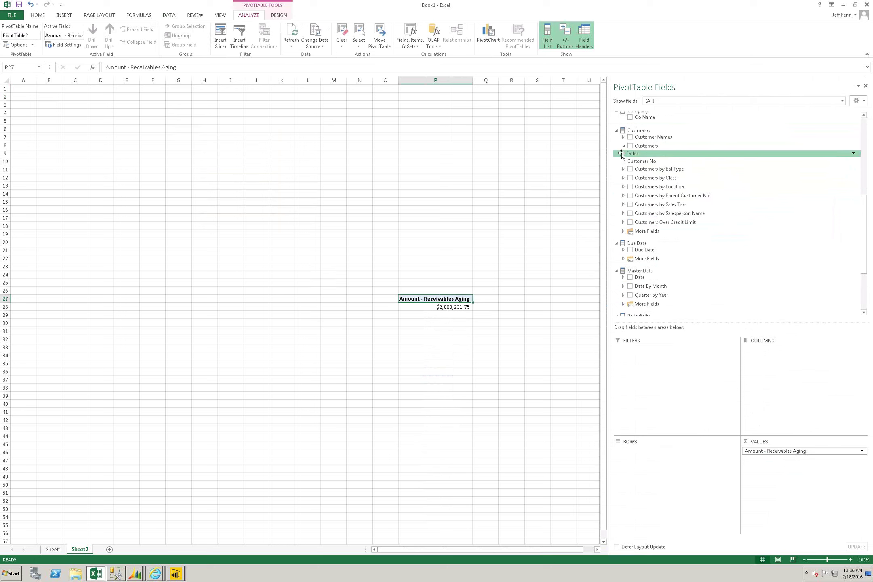
{"action": "left_click", "coordinate": [623, 223]}
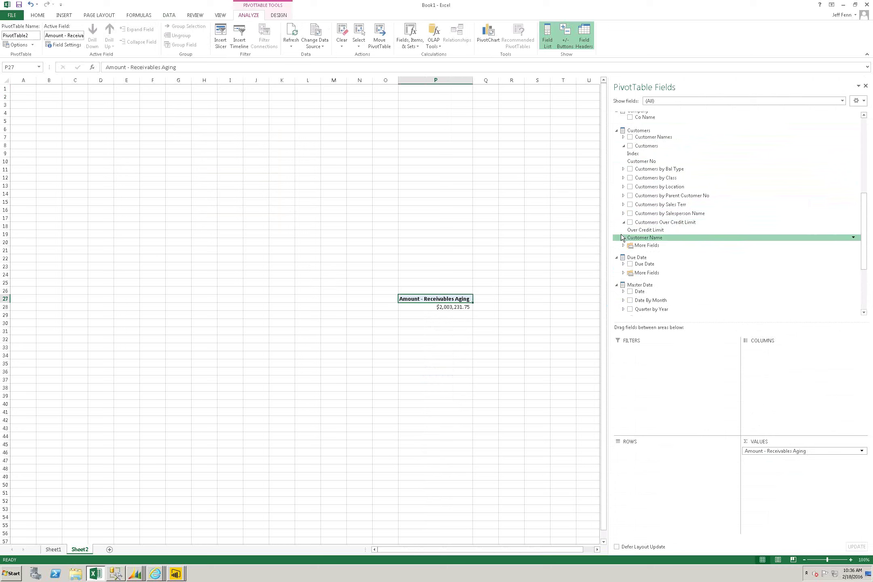
{"action": "left_click", "coordinate": [623, 245]}
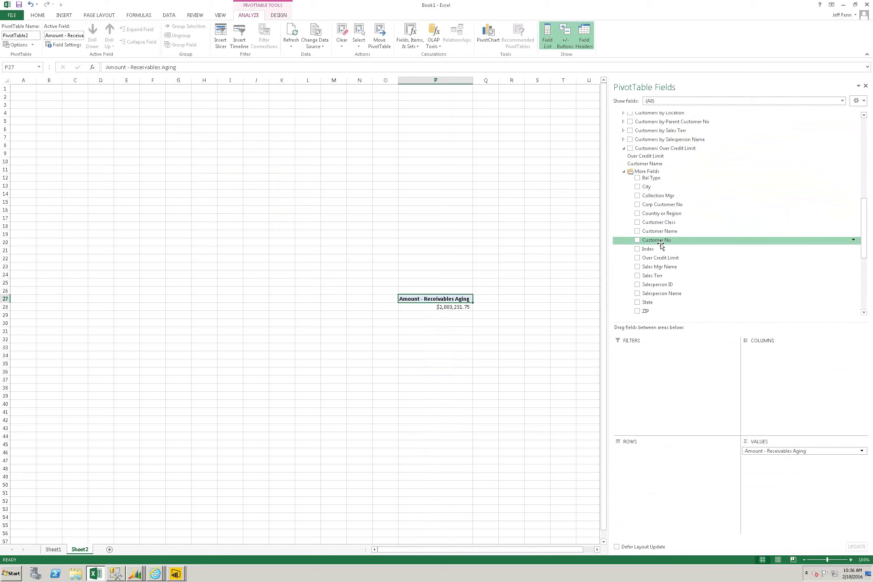
{"action": "left_click_drag", "start_coordinate": [662, 249], "coordinate": [628, 460]}
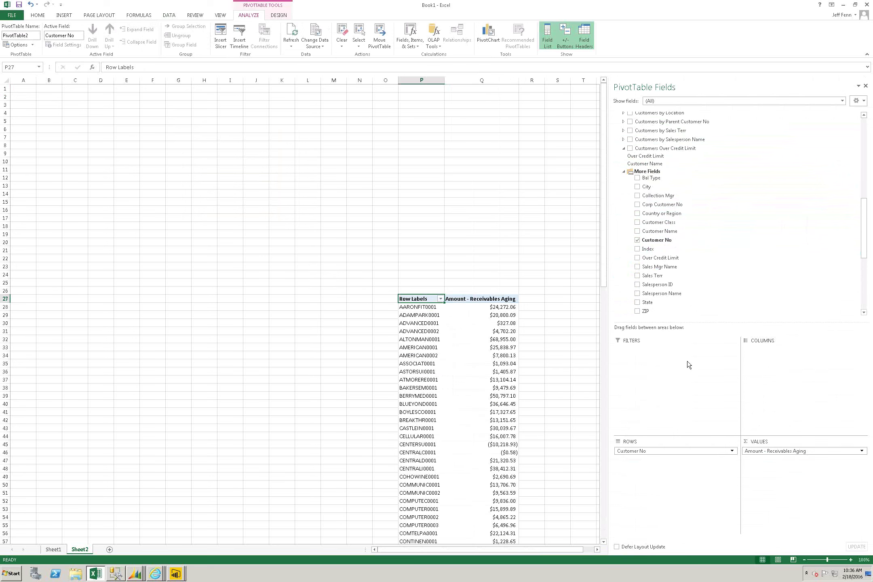
{"action": "left_click_drag", "start_coordinate": [865, 201], "coordinate": [865, 150]}
{"action": "left_click", "coordinate": [590, 549]}
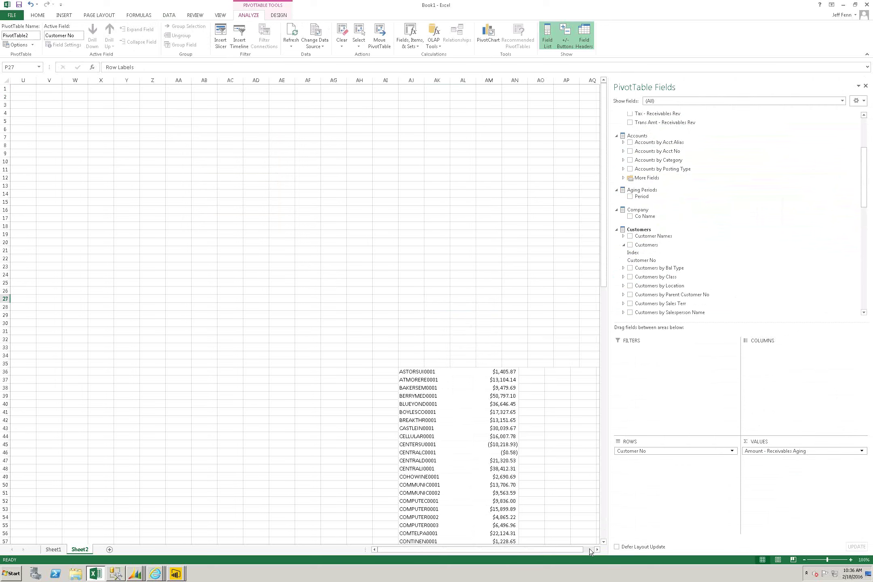
{"action": "left_click_drag", "start_coordinate": [565, 547], "coordinate": [600, 544]}
{"action": "left_click", "coordinate": [601, 542]}
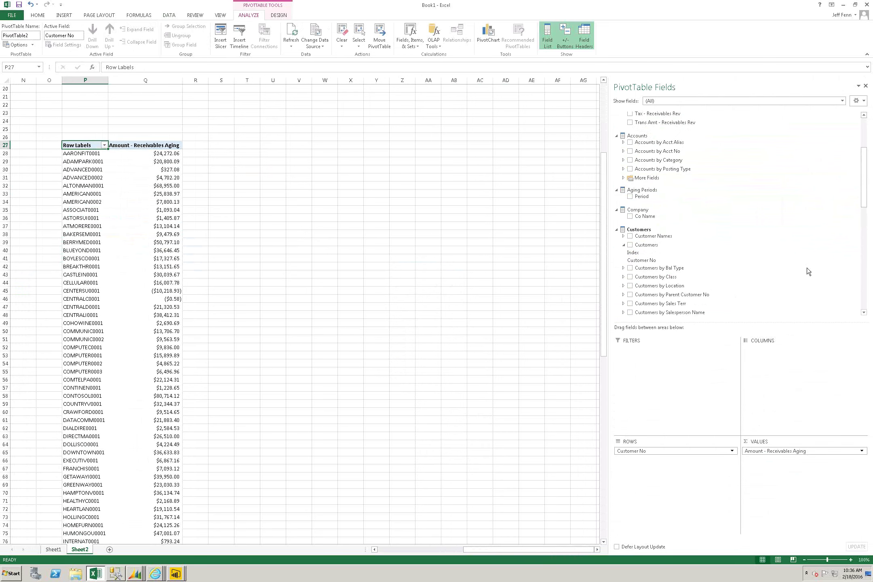
{"action": "mouse_move", "coordinate": [864, 190]}
{"action": "left_mouse_down"}
{"action": "mouse_move", "coordinate": [872, 311]}
{"action": "mouse_move", "coordinate": [872, 141]}
{"action": "mouse_move", "coordinate": [872, 194]}
{"action": "left_mouse_up"}
Step: Split the pivot amounts into aging Period columns and inspect the customer row labels
{"action": "left_click_drag", "start_coordinate": [641, 197], "coordinate": [775, 364]}
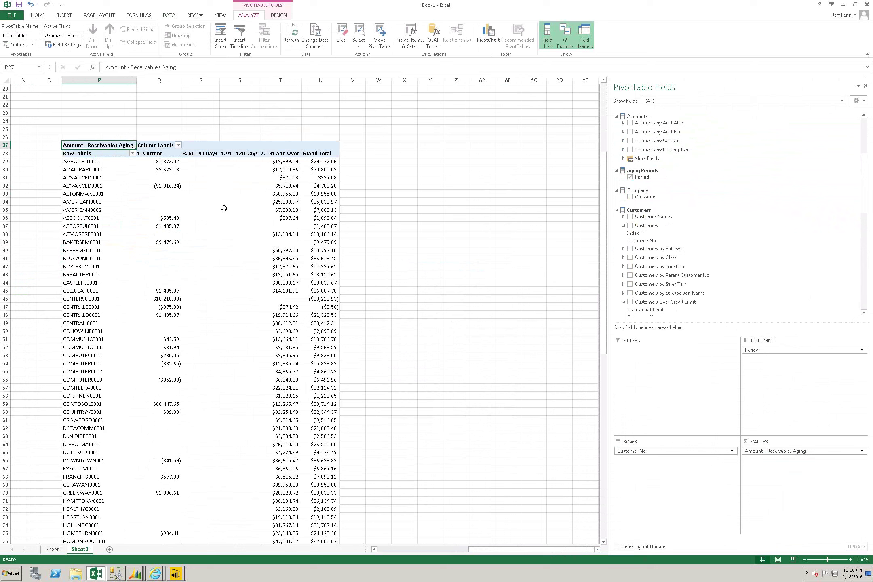
{"action": "left_click", "coordinate": [94, 182]}
{"action": "left_click", "coordinate": [83, 296]}
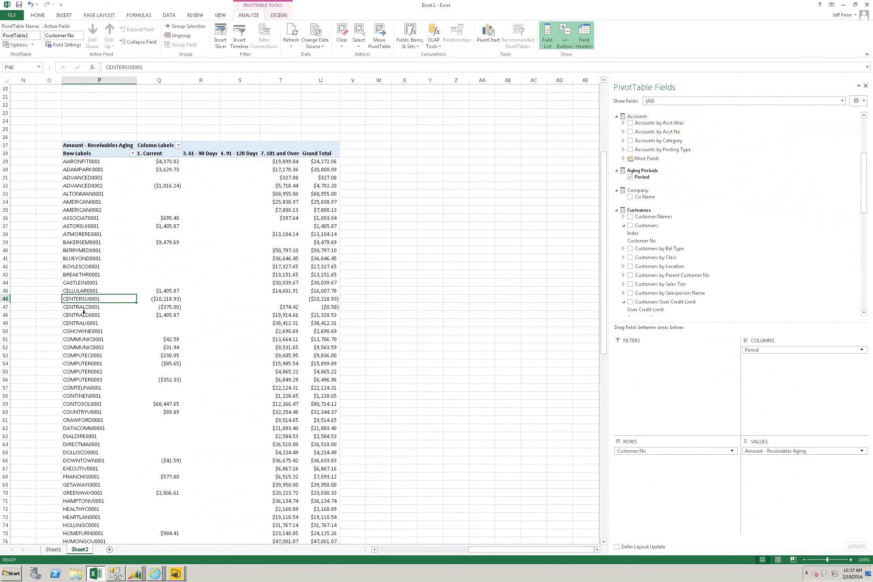
{"action": "left_click", "coordinate": [84, 313]}
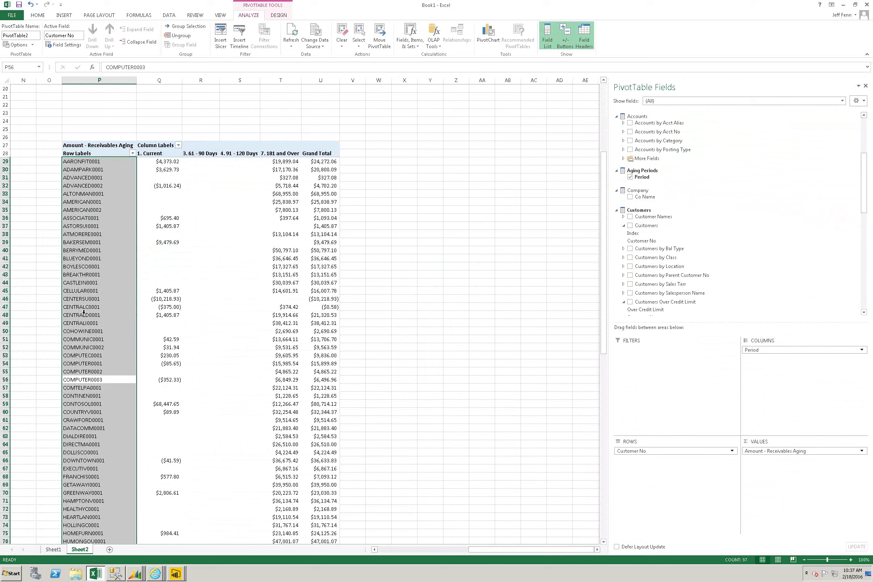
{"action": "left_click", "coordinate": [174, 322]}
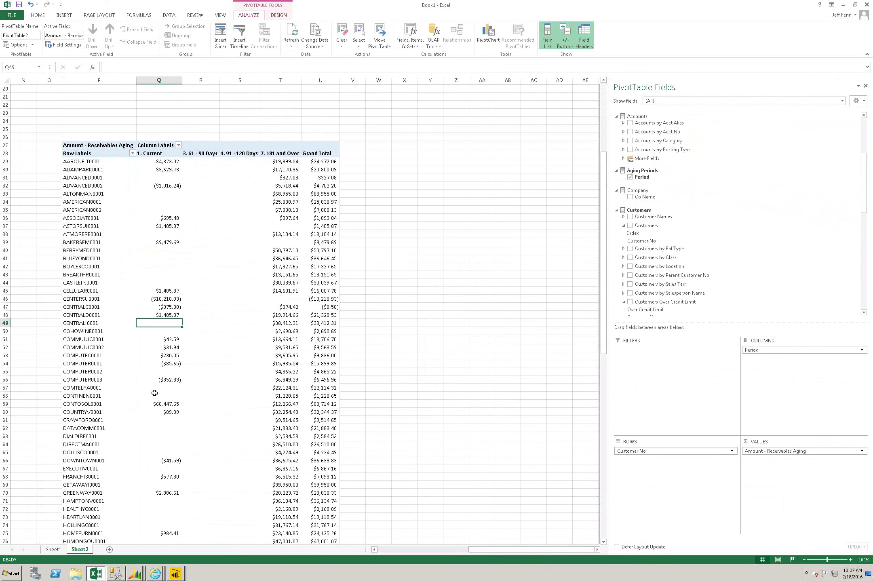
{"action": "left_click", "coordinate": [175, 577]}
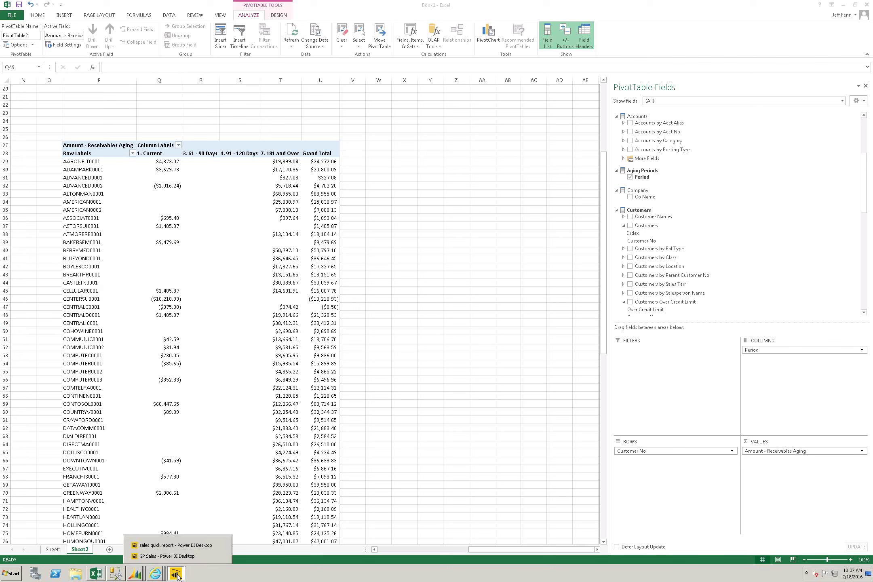
Step: In sales quick report, start an Analysis Services connection to def-jfenn\sql2012, then cancel it
{"action": "left_click", "coordinate": [206, 545]}
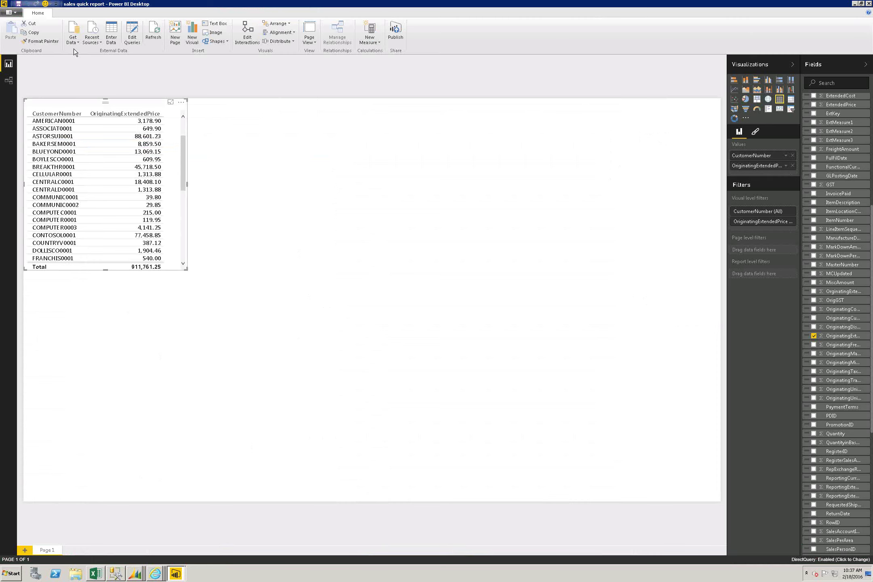
{"action": "left_click", "coordinate": [79, 42]}
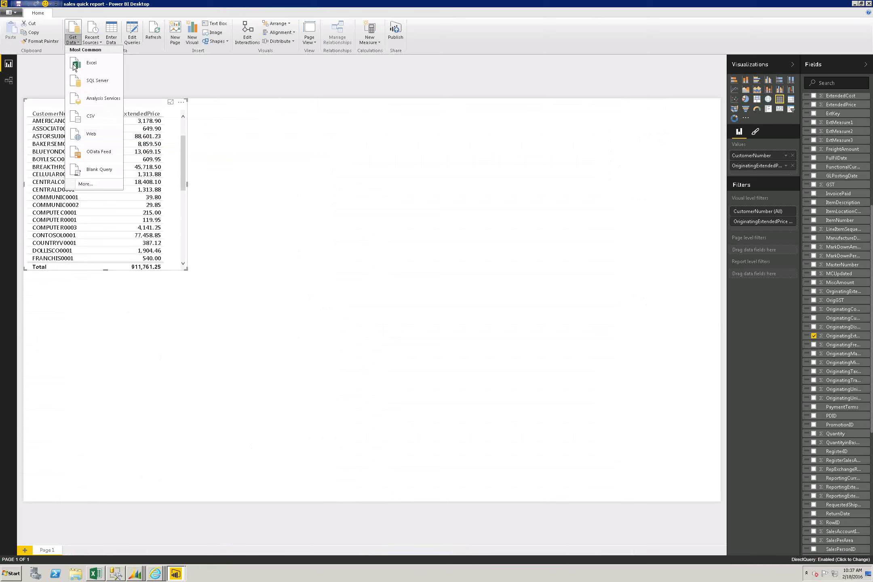
{"action": "left_click", "coordinate": [111, 101]}
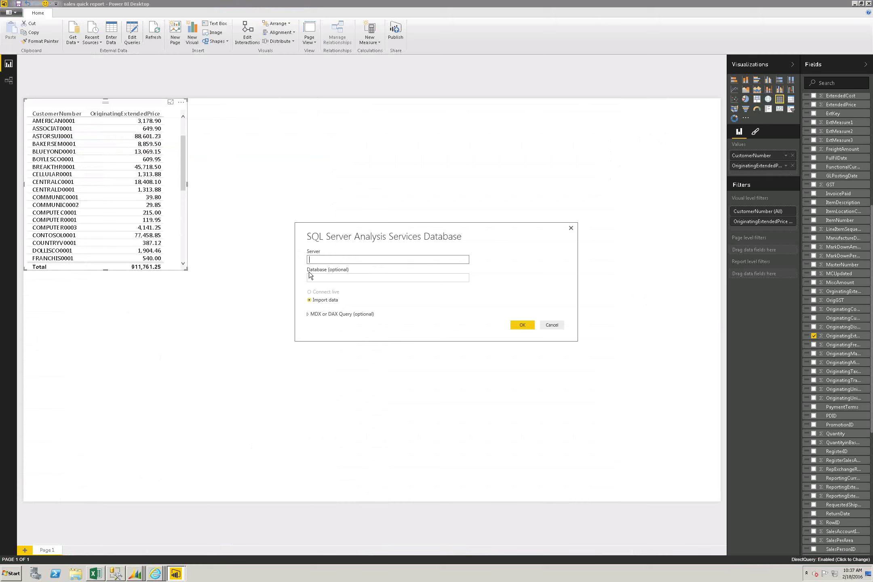
{"action": "type", "text": "def-jfenn\\sql2012"}
{"action": "left_click", "coordinate": [358, 277]}
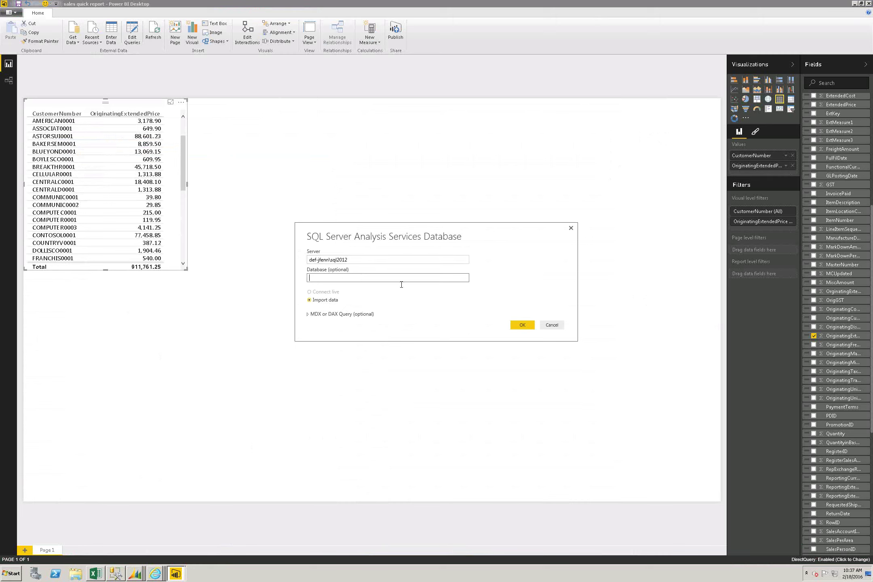
{"action": "left_click", "coordinate": [547, 324]}
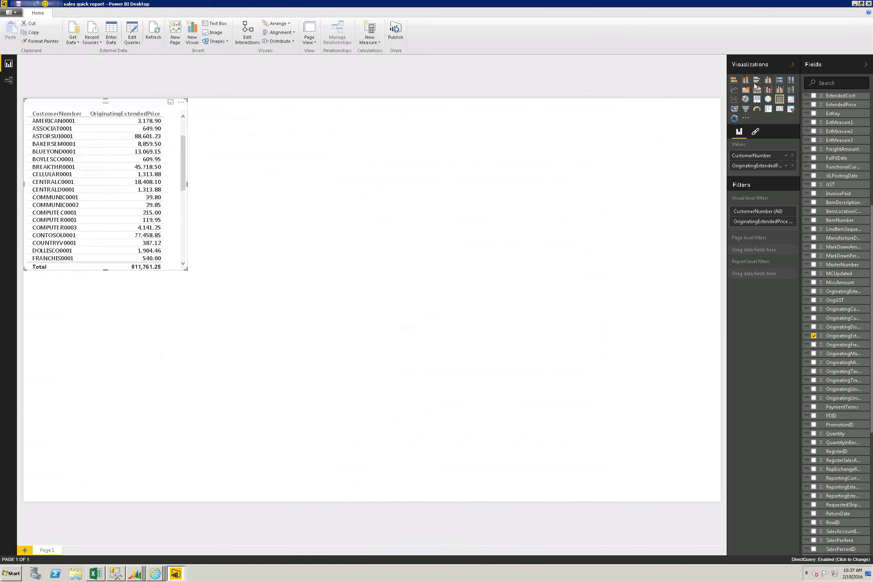
Step: Close the sales quick report window and launch a new Power BI Desktop and the Enterprise Gateway setup
{"action": "left_click", "coordinate": [861, 4]}
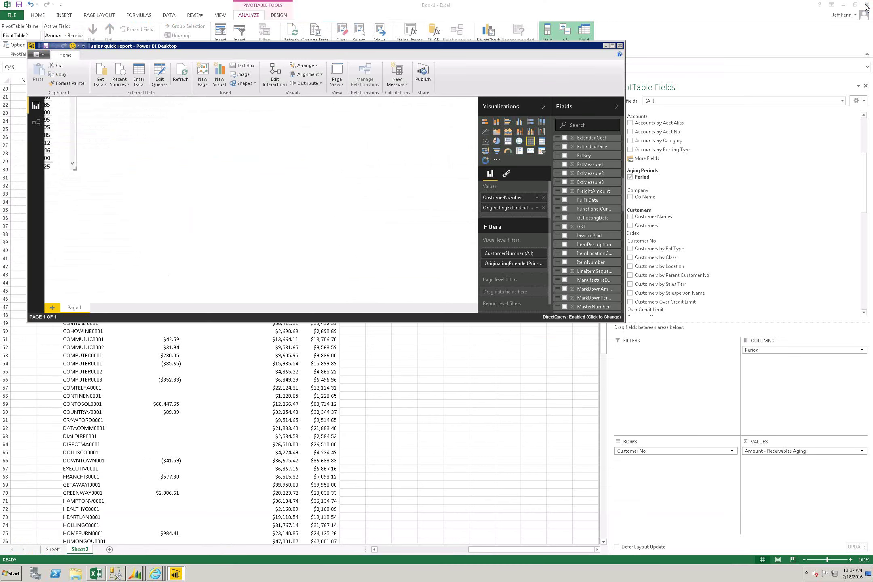
{"action": "left_click", "coordinate": [620, 45]}
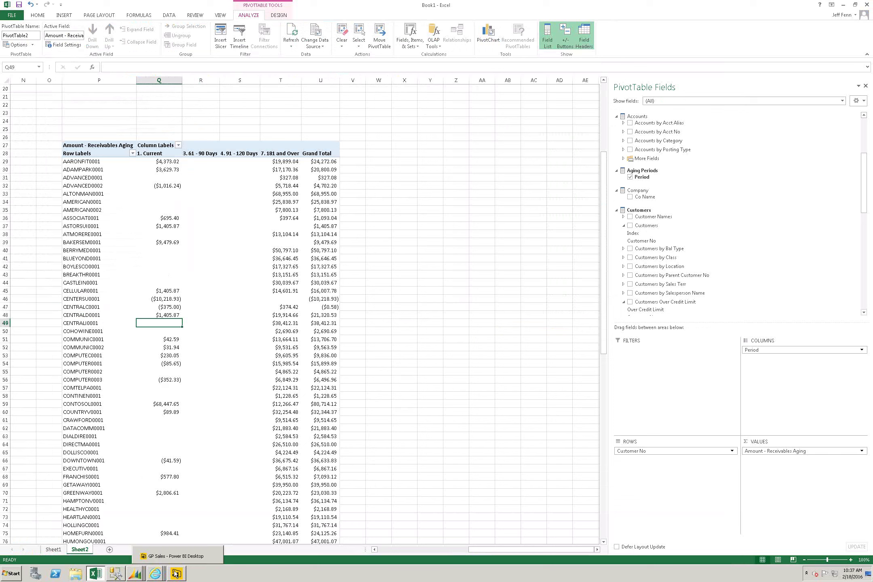
{"action": "left_click", "coordinate": [14, 573]}
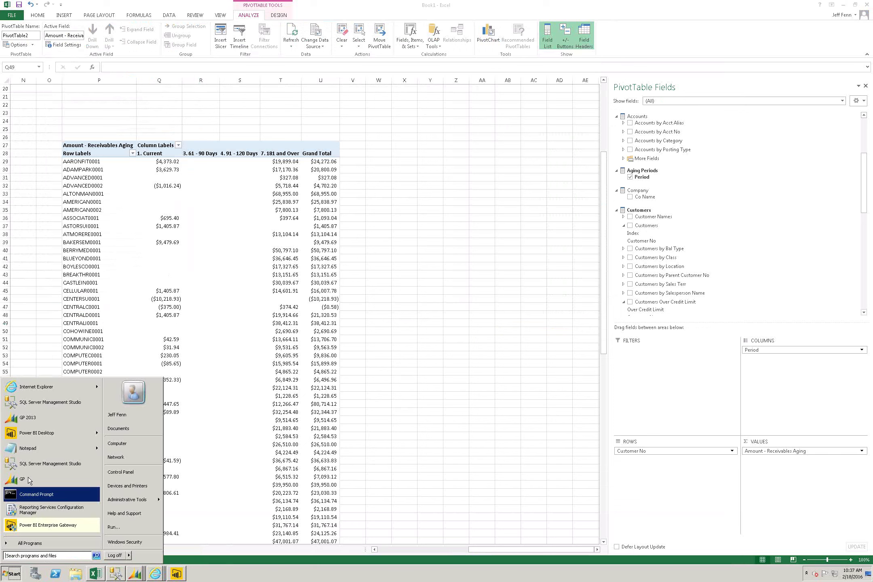
{"action": "mouse_move", "coordinate": [48, 441]}
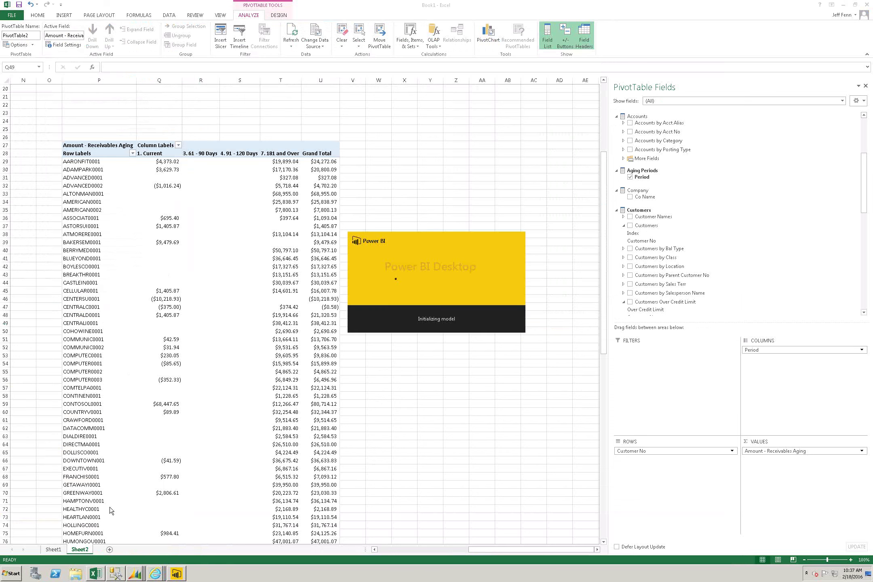
{"action": "left_click", "coordinate": [20, 574]}
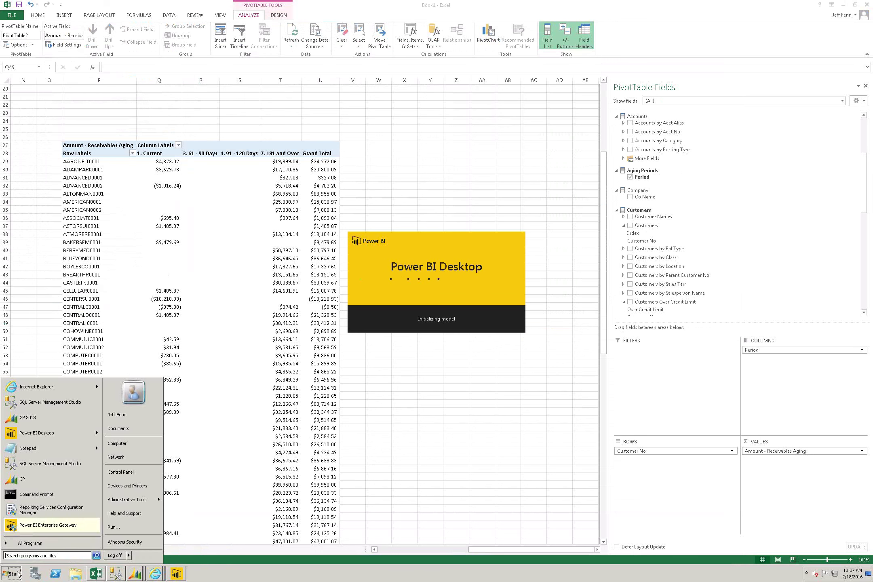
{"action": "left_click", "coordinate": [55, 526]}
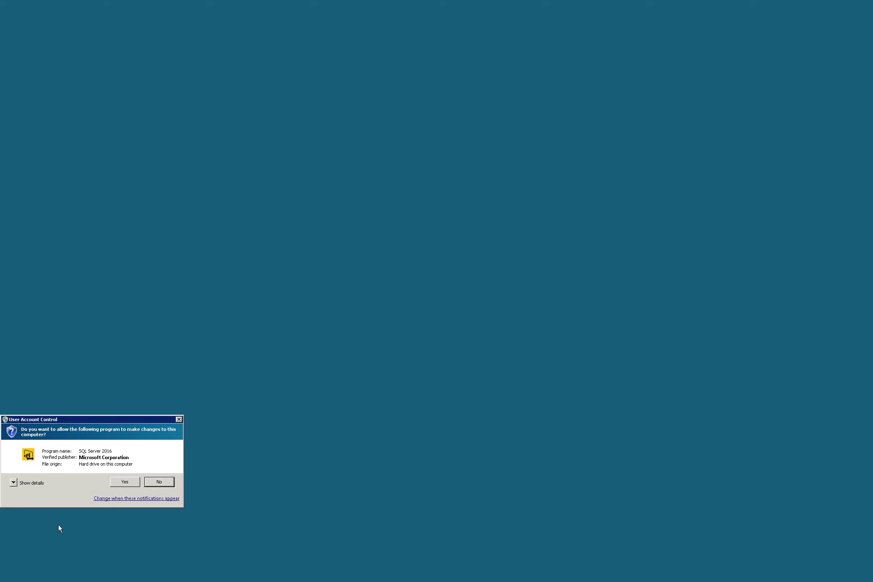
Step: Approve the gateway, sign it in to Power BI with the work e-mail and password, and close the wizard
{"action": "left_click", "coordinate": [125, 481]}
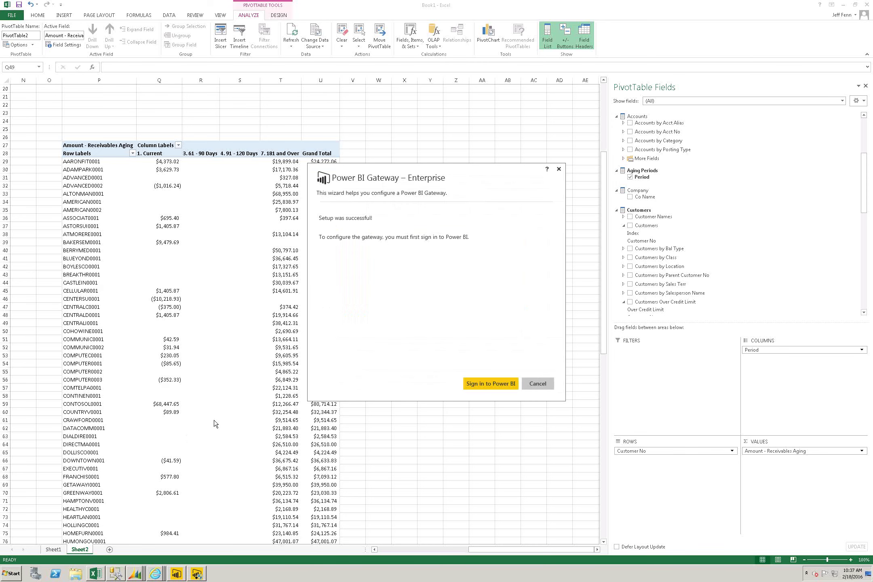
{"action": "left_click", "coordinate": [474, 386]}
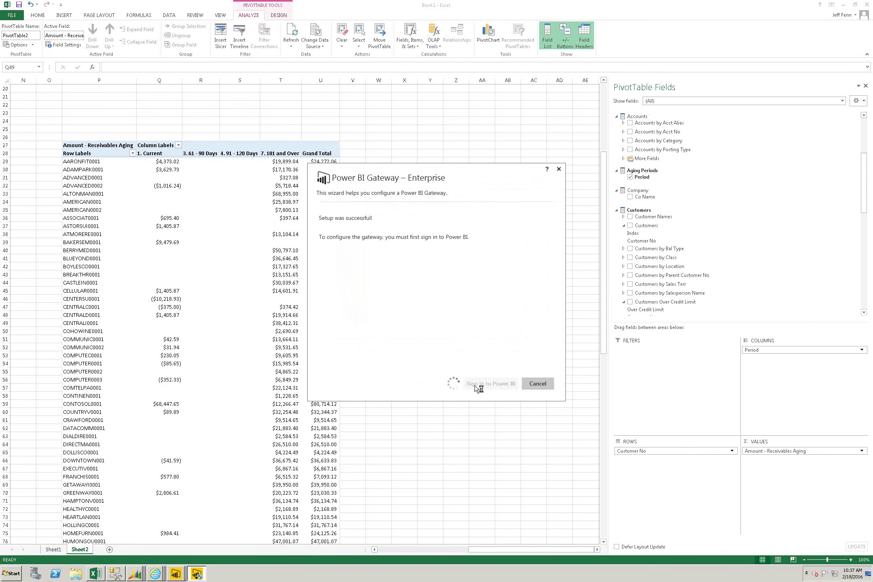
{"action": "key", "text": "Tab"}
{"action": "type", "text": "p********"}
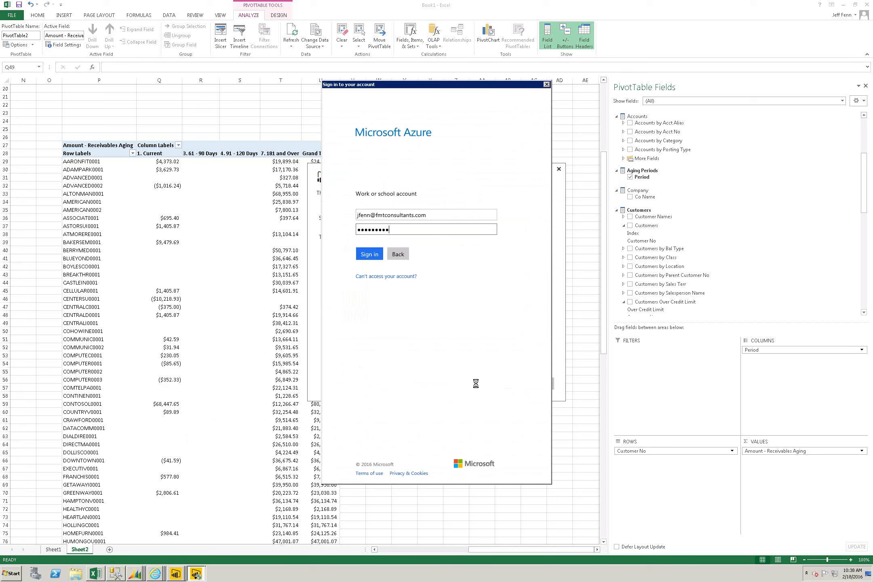
{"action": "key", "text": "Return"}
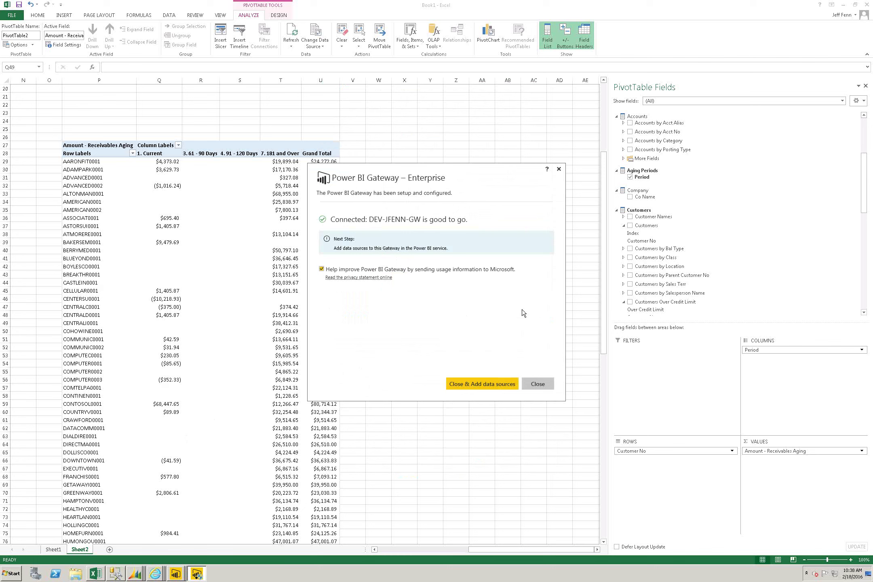
{"action": "left_click", "coordinate": [534, 384]}
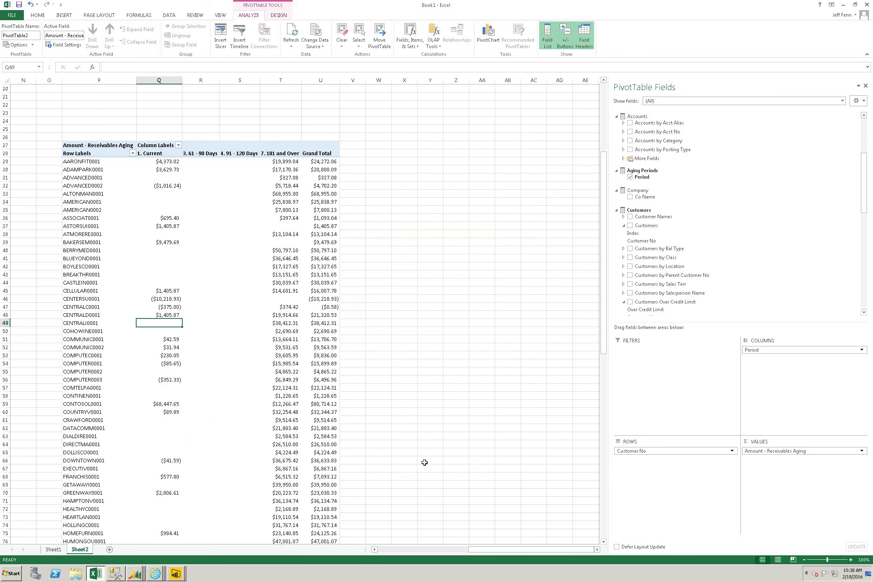
Step: In the untitled report, choose SQL Server Analysis Services Database as the data source
{"action": "left_click", "coordinate": [175, 574]}
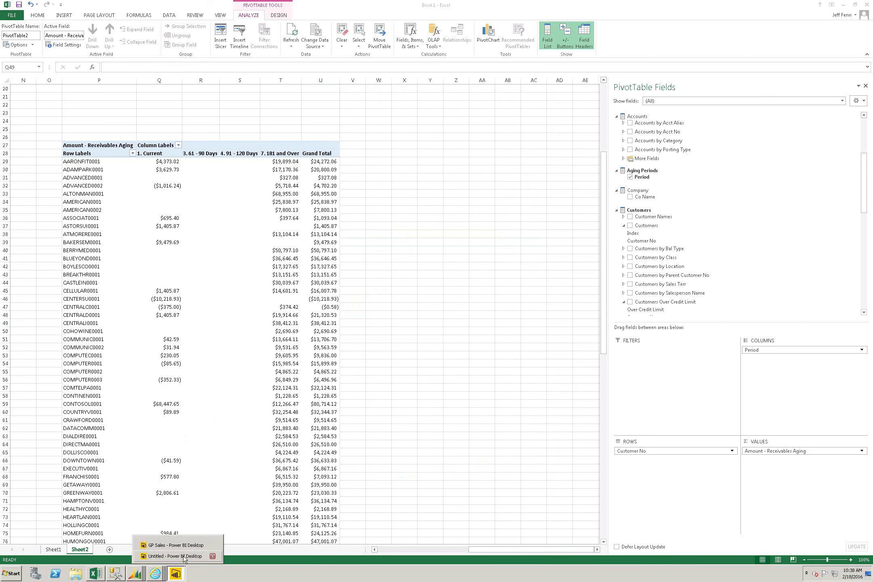
{"action": "left_click", "coordinate": [174, 557]}
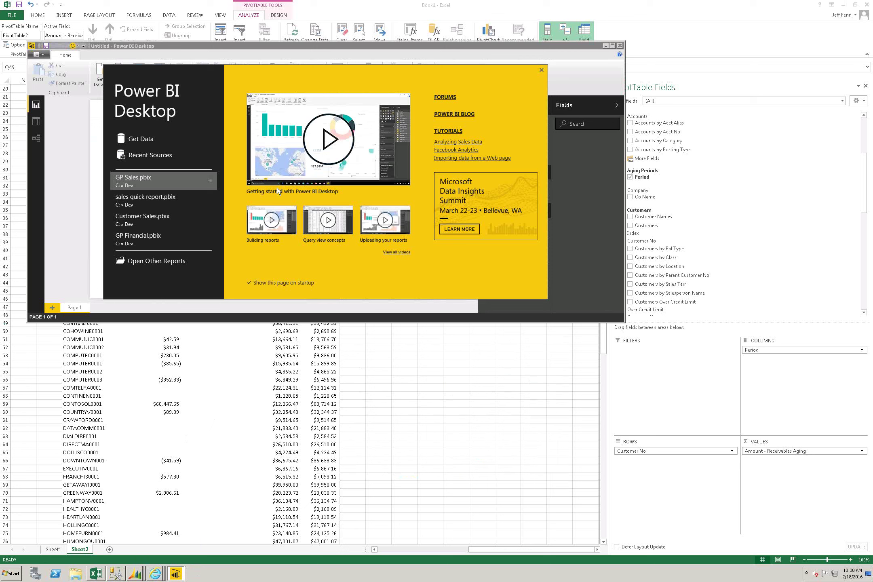
{"action": "left_click", "coordinate": [138, 142]}
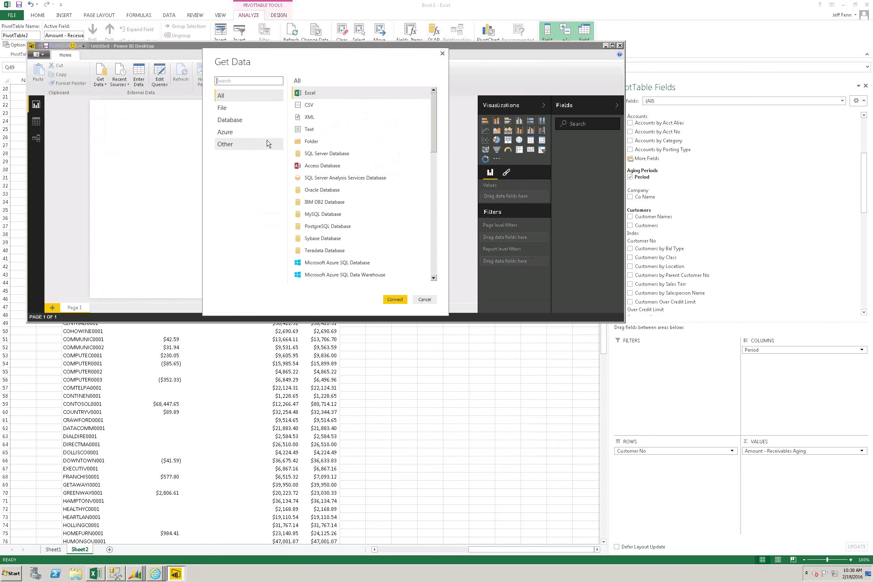
{"action": "left_click", "coordinate": [347, 180]}
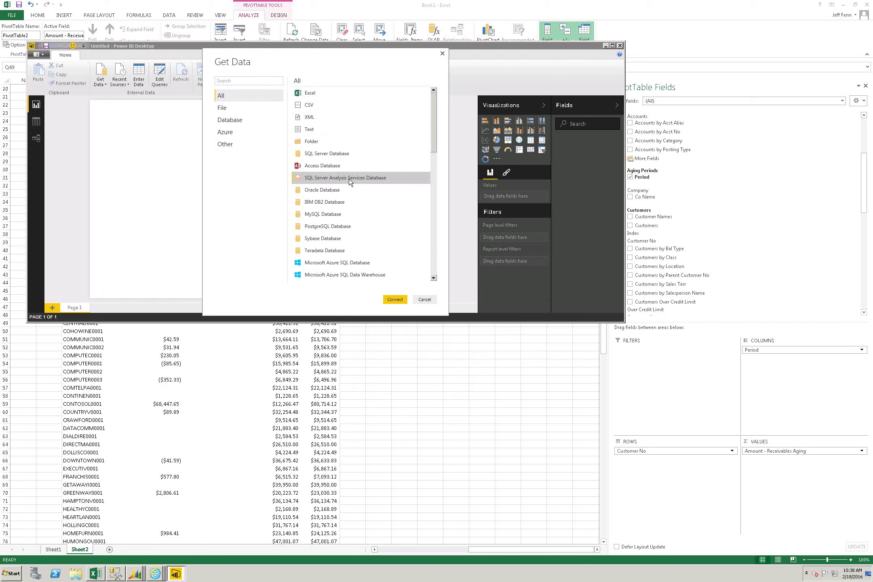
{"action": "left_click", "coordinate": [395, 299]}
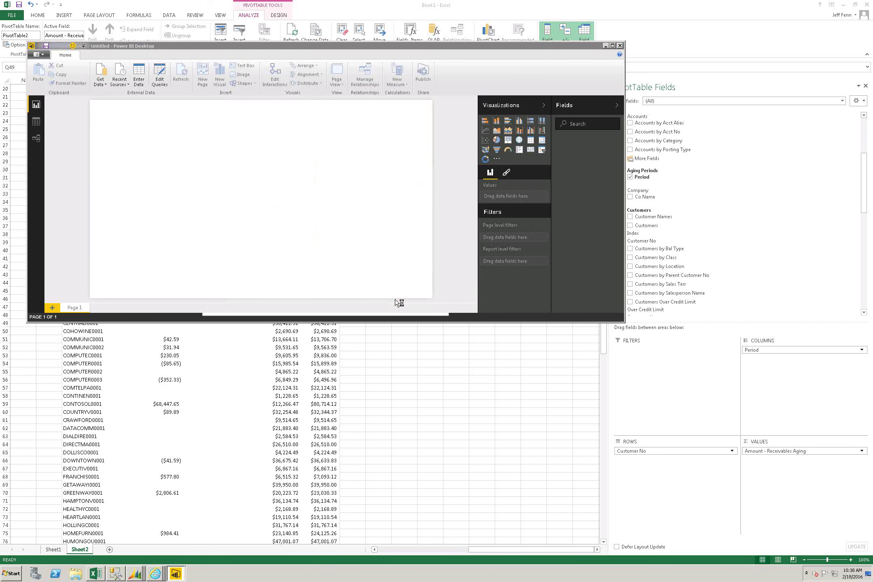
Step: Enter the dev sql2012 server name, keeping the Connect live option
{"action": "type", "text": "dev-sq"}
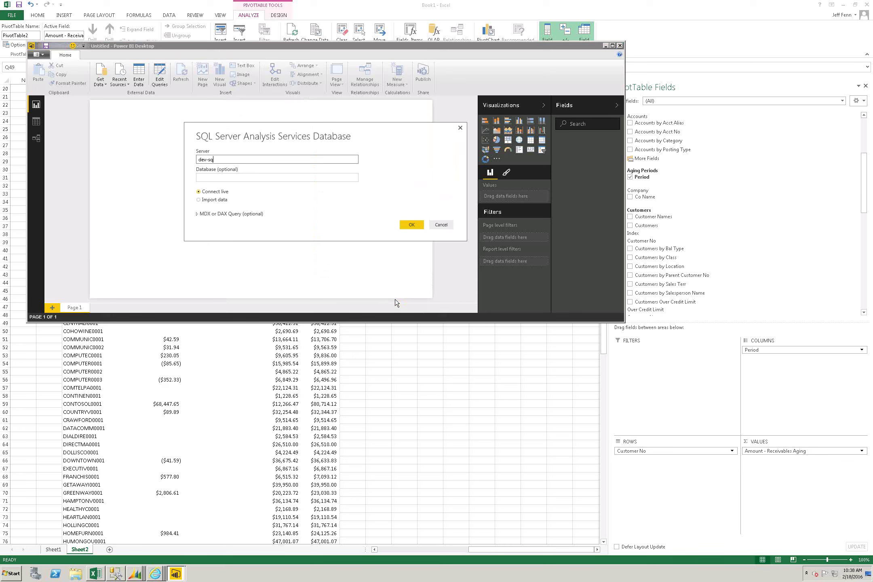
{"action": "key", "text": "BackSpace"}
{"action": "key", "text": "BackSpace"}
{"action": "type", "text": "jfenn\\sql2012"}
{"action": "key", "text": "Tab"}
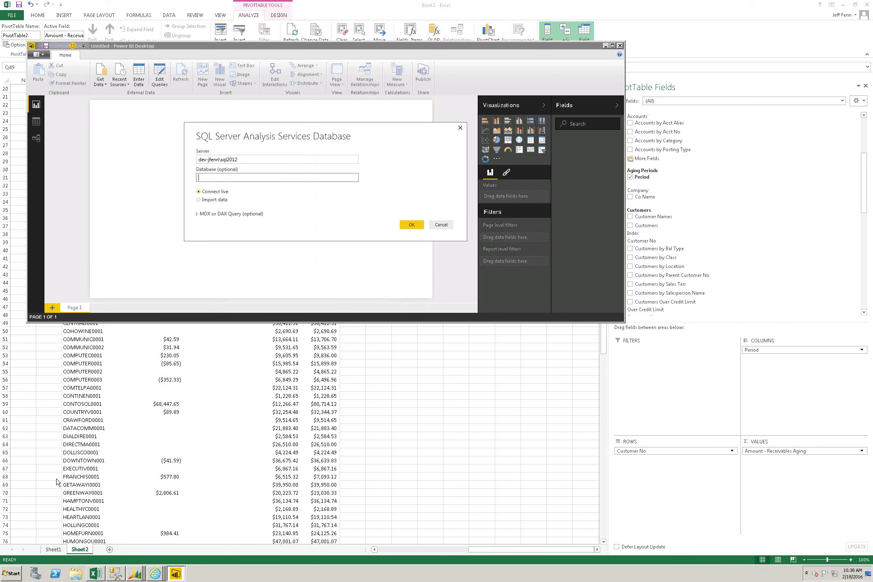
{"action": "left_click", "coordinate": [9, 576]}
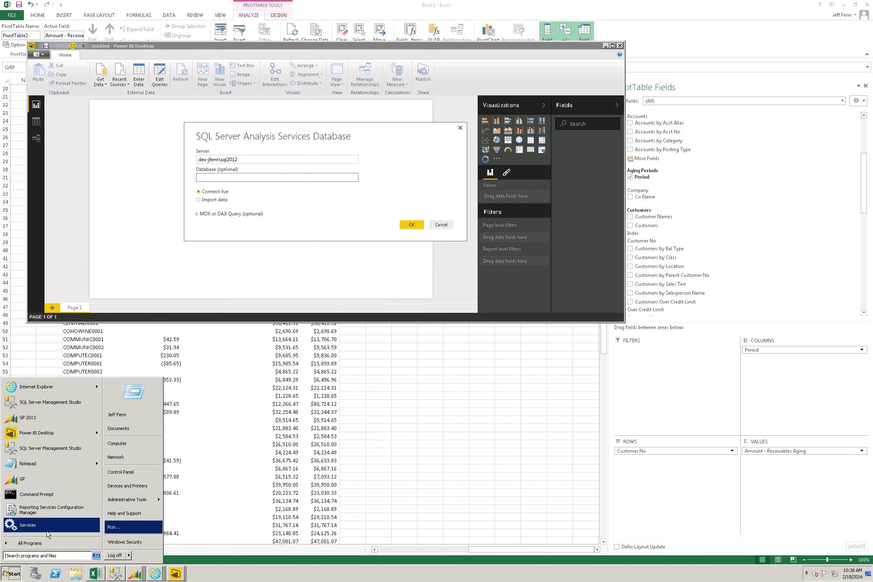
Step: Launch Power BI Personal Gateway from All Programs, approve it, and return to the connection dialog
{"action": "left_click", "coordinate": [38, 543]}
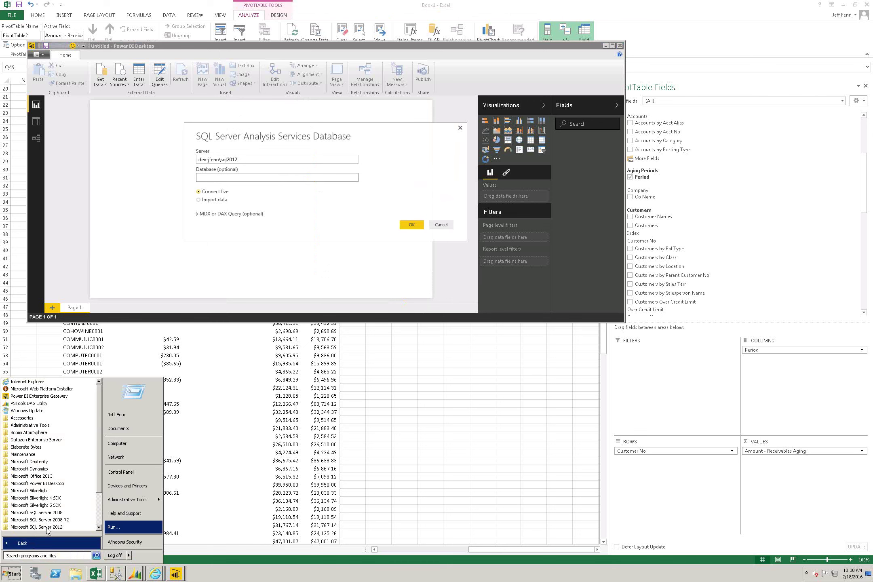
{"action": "scroll", "coordinate": [101, 516], "scroll_direction": "down", "scroll_amount": 2}
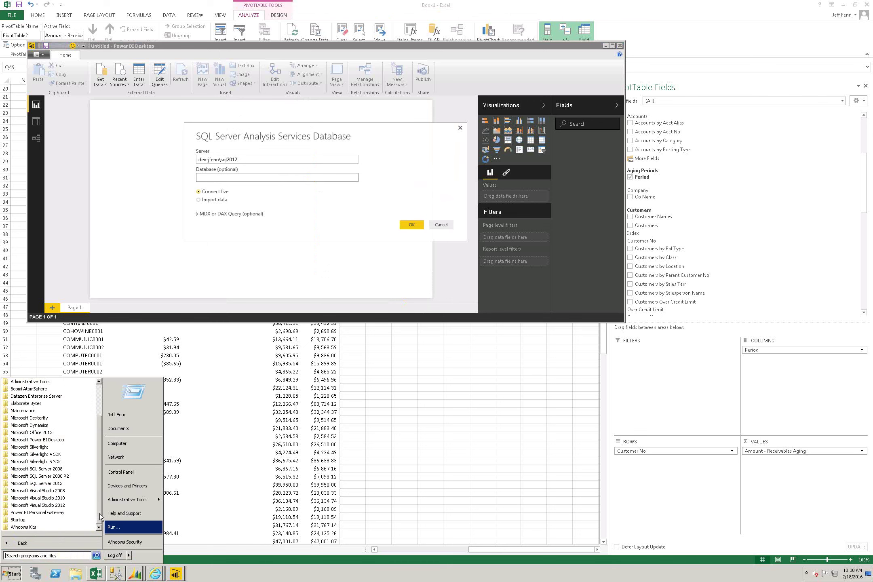
{"action": "left_click", "coordinate": [65, 513]}
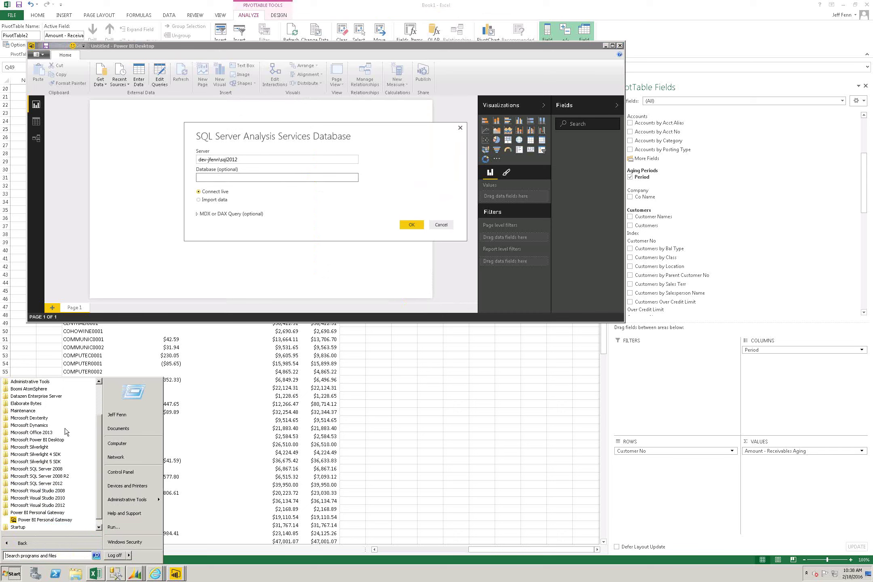
{"action": "left_click", "coordinate": [60, 522]}
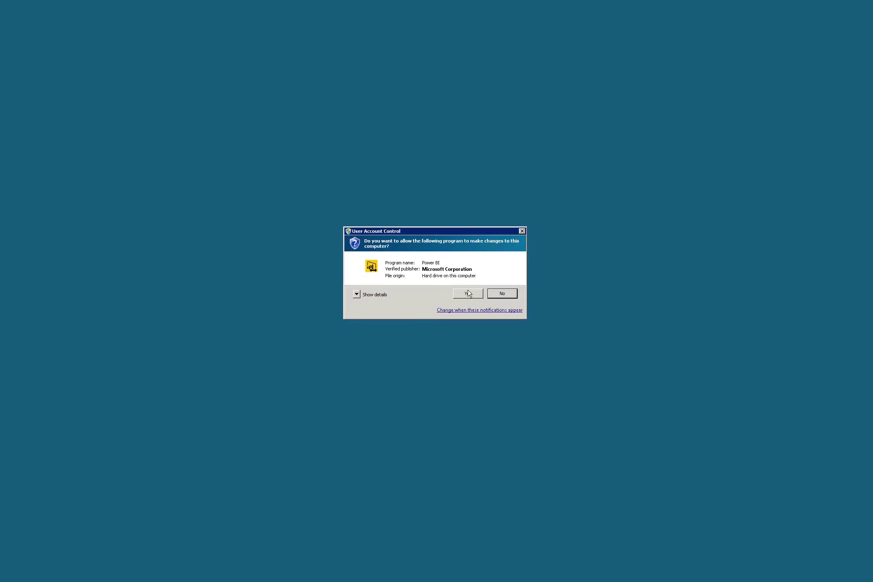
{"action": "left_click", "coordinate": [468, 293]}
{"action": "left_click", "coordinate": [305, 173]}
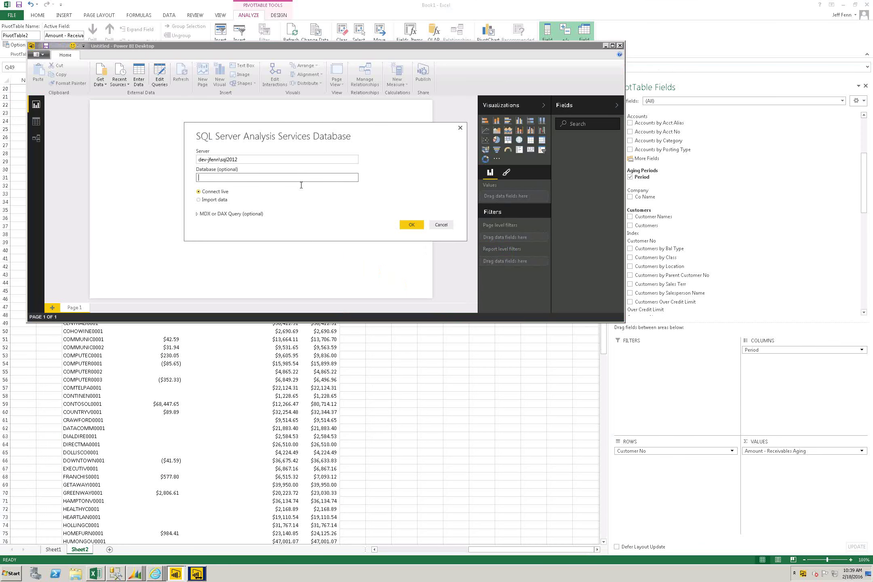
Step: Confirm the live connection and load the Receivables cube from Dynamics GP Analysis Cubes
{"action": "left_click", "coordinate": [411, 225]}
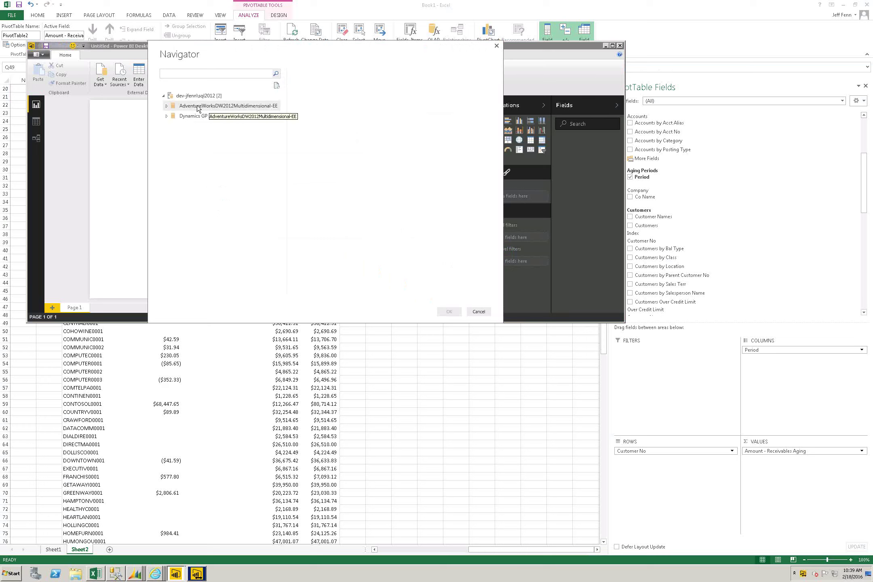
{"action": "left_click", "coordinate": [171, 117]}
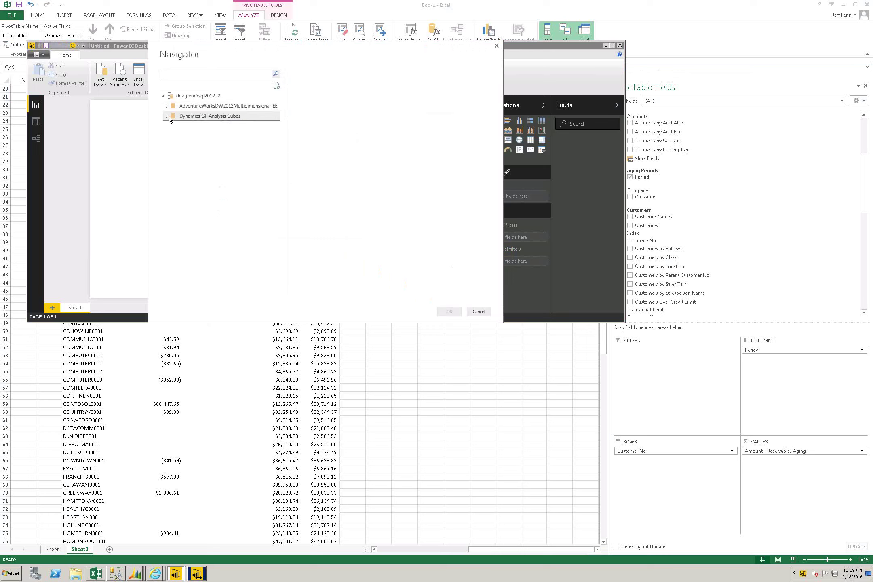
{"action": "left_click", "coordinate": [166, 115]}
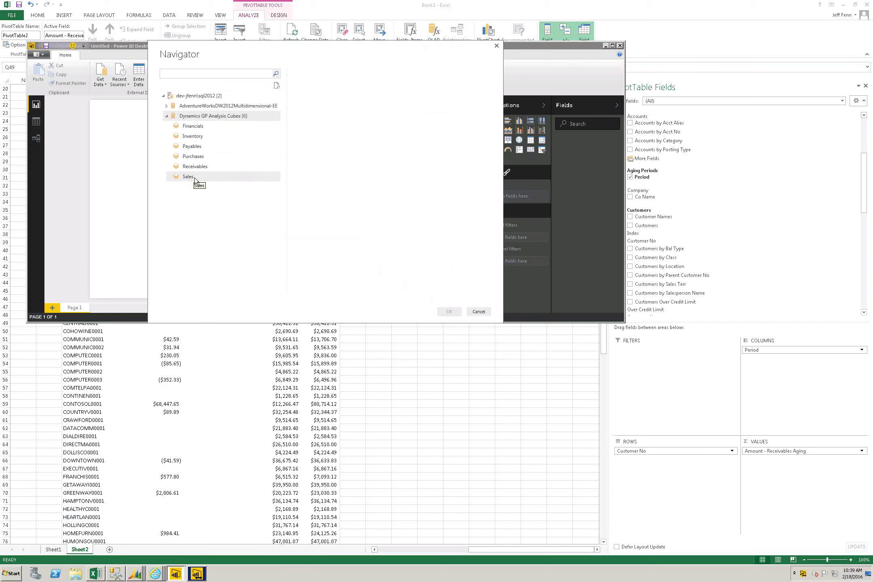
{"action": "left_click", "coordinate": [201, 167]}
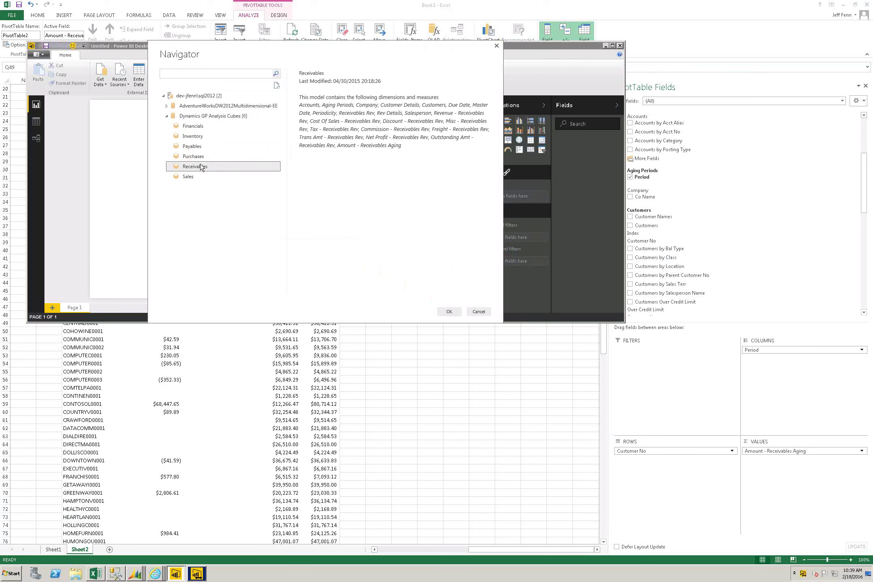
{"action": "left_click", "coordinate": [447, 312]}
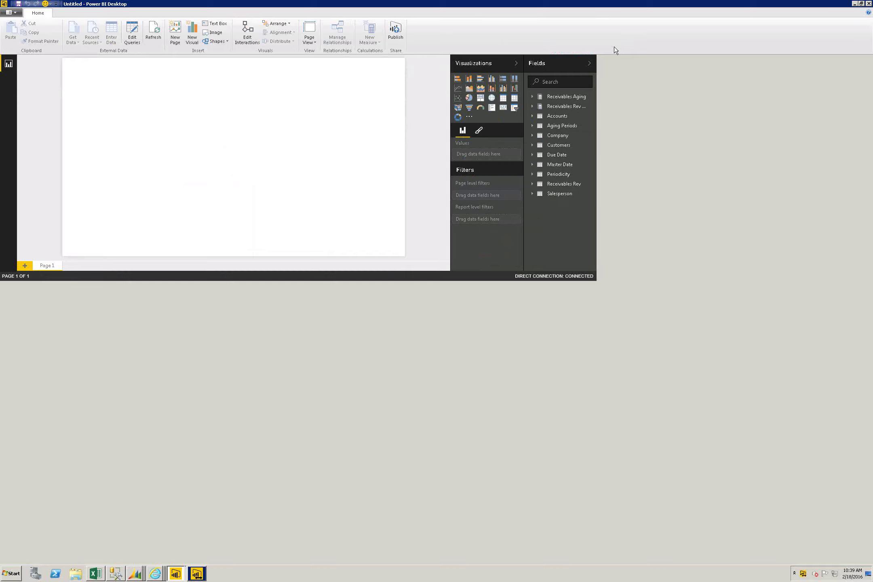
Step: Maximize the window and build a table of Customer No, Amount - Receivables Aging and Period
{"action": "left_click", "coordinate": [613, 46]}
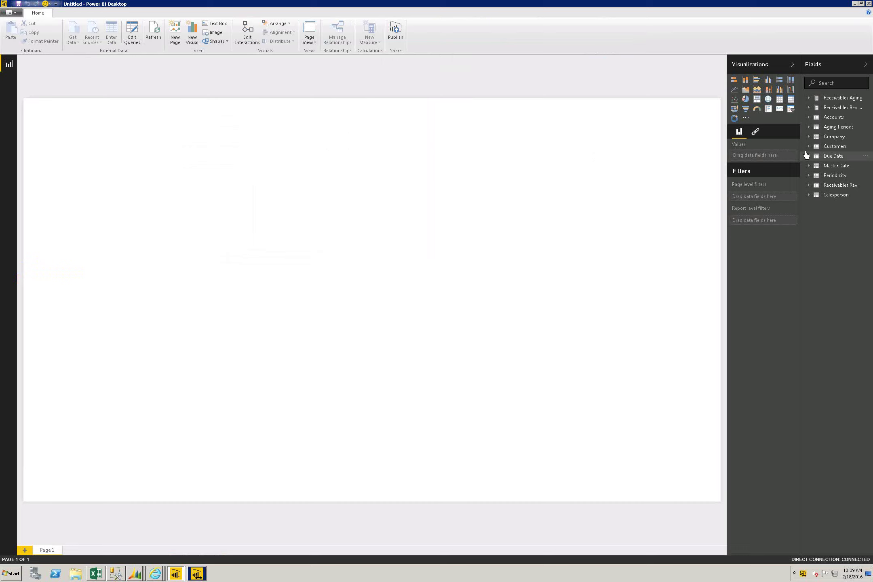
{"action": "left_click", "coordinate": [809, 138]}
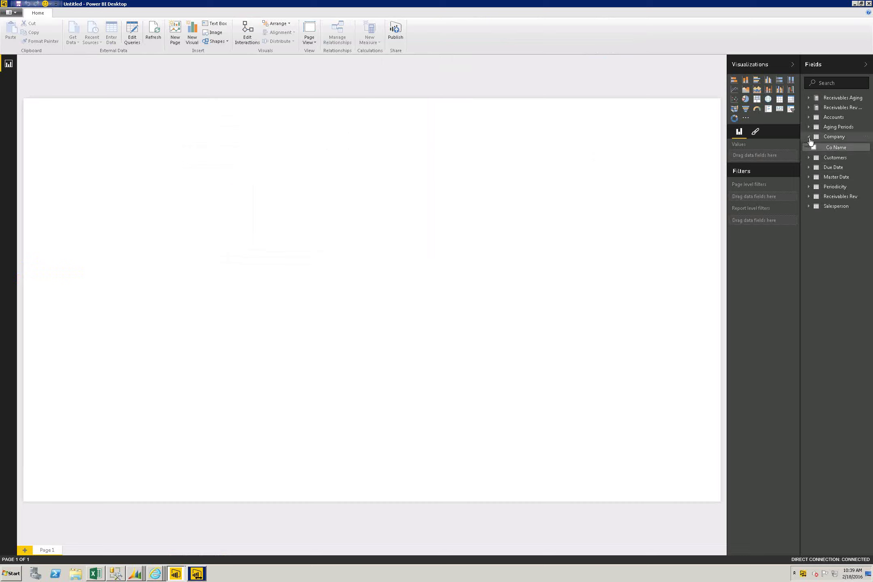
{"action": "left_click", "coordinate": [809, 157]}
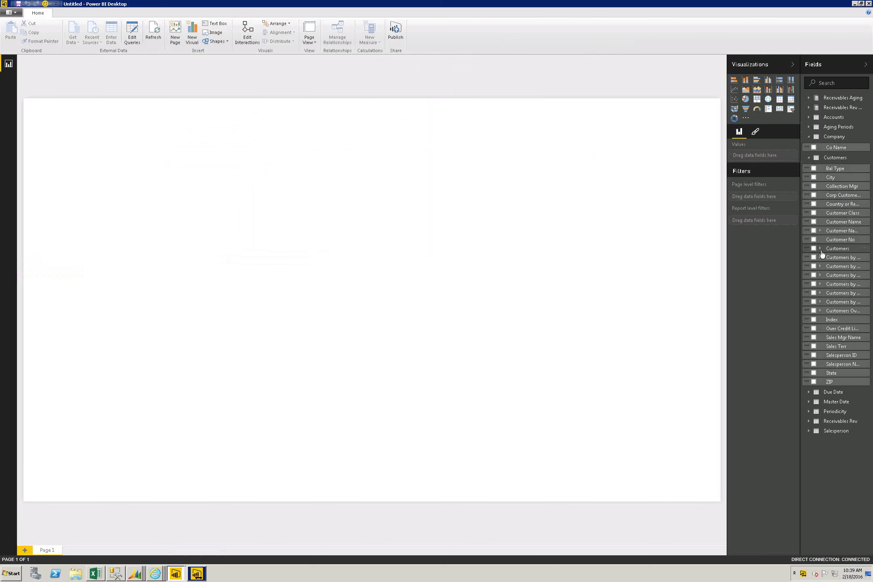
{"action": "left_click_drag", "start_coordinate": [744, 243], "coordinate": [119, 191]}
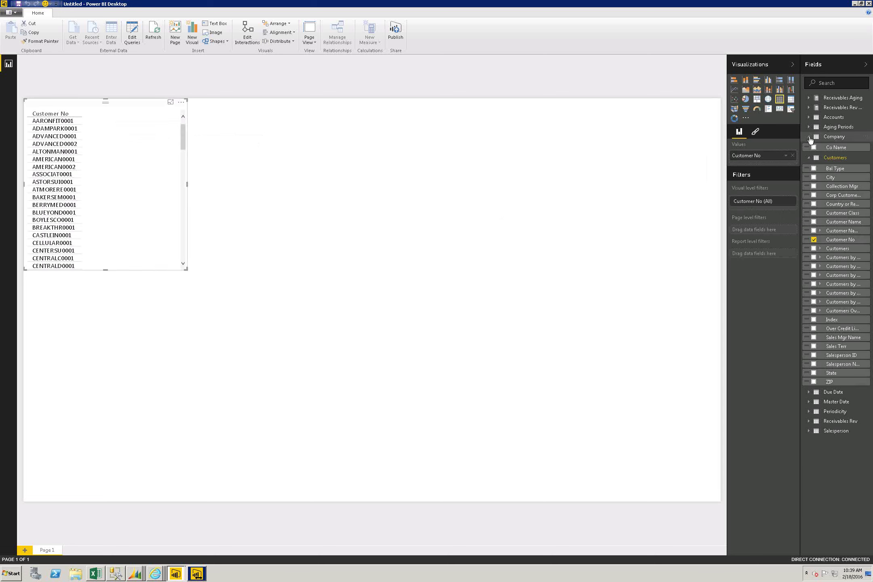
{"action": "left_click", "coordinate": [814, 99]}
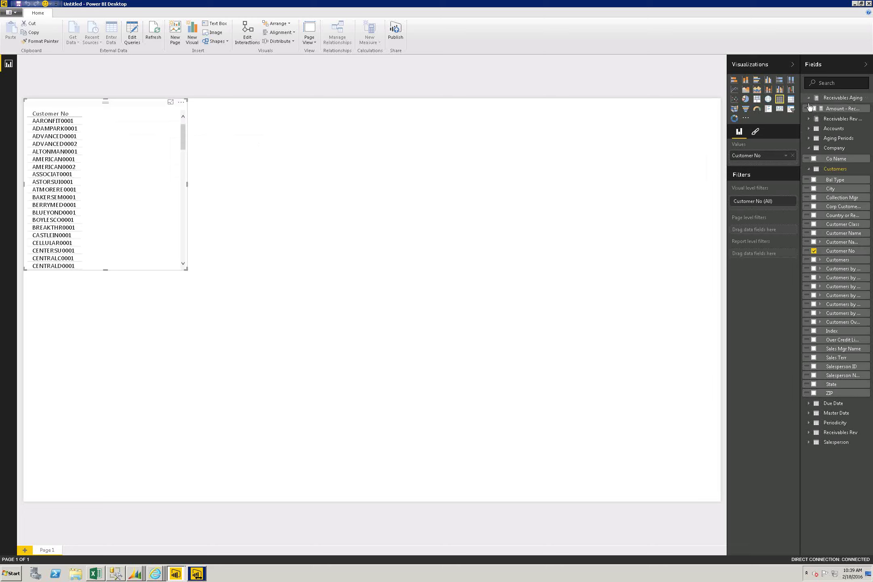
{"action": "left_click_drag", "start_coordinate": [836, 113], "coordinate": [115, 140]}
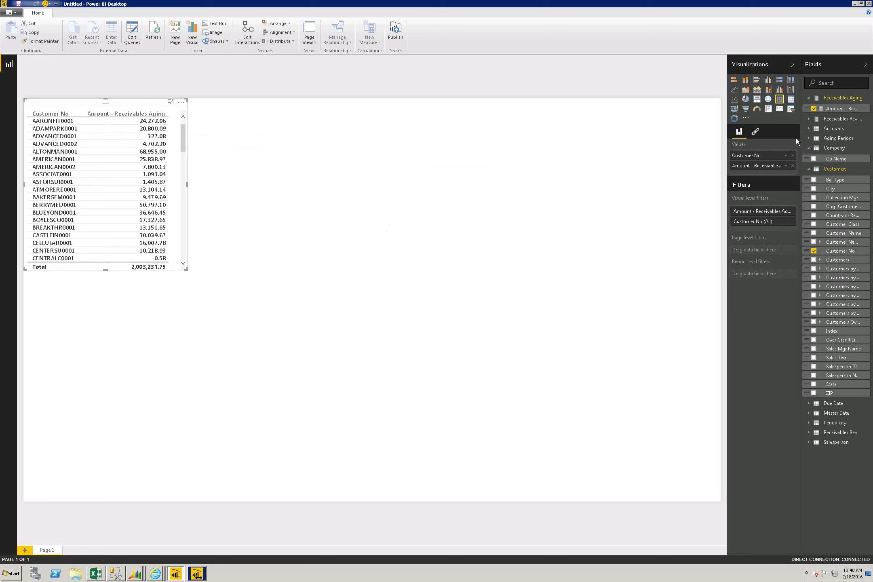
{"action": "left_click", "coordinate": [828, 139]}
{"action": "left_click_drag", "start_coordinate": [840, 144], "coordinate": [152, 162]}
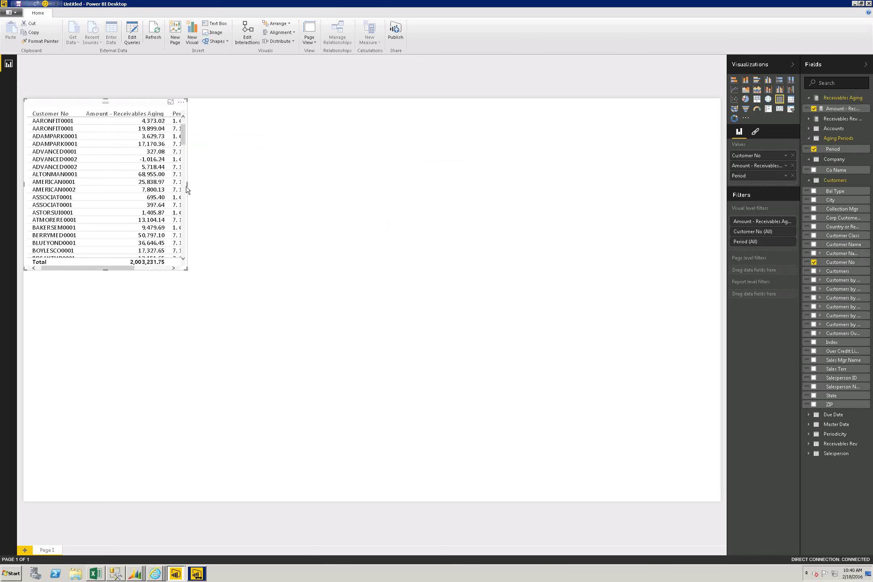
{"action": "left_click_drag", "start_coordinate": [186, 185], "coordinate": [268, 182]}
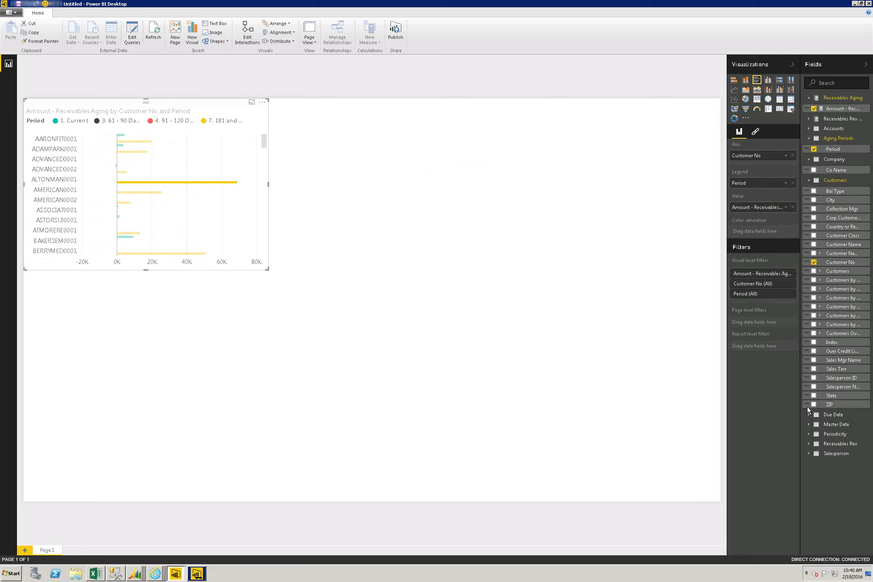
Step: Add Salesperson ID from the Salesperson table as a new visual beside the aging chart
{"action": "left_click", "coordinate": [809, 444]}
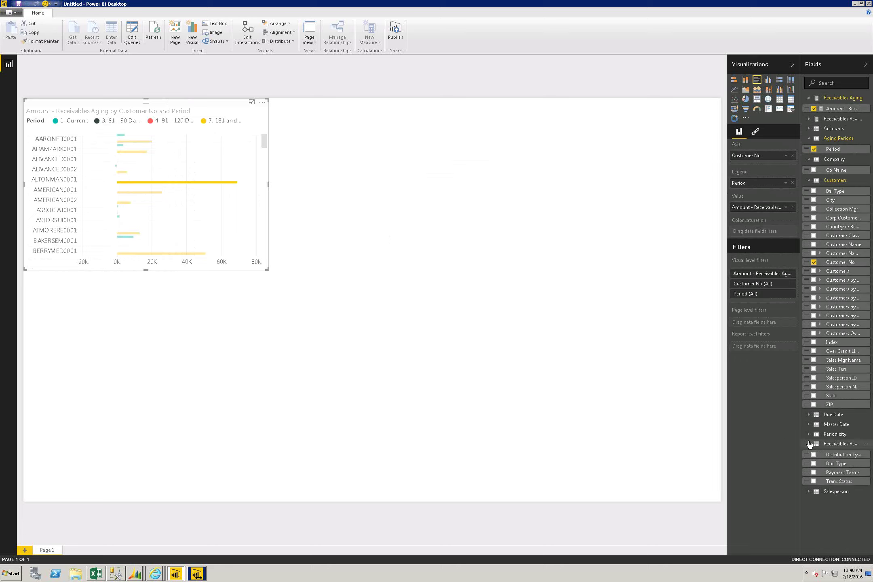
{"action": "left_click", "coordinate": [807, 492]}
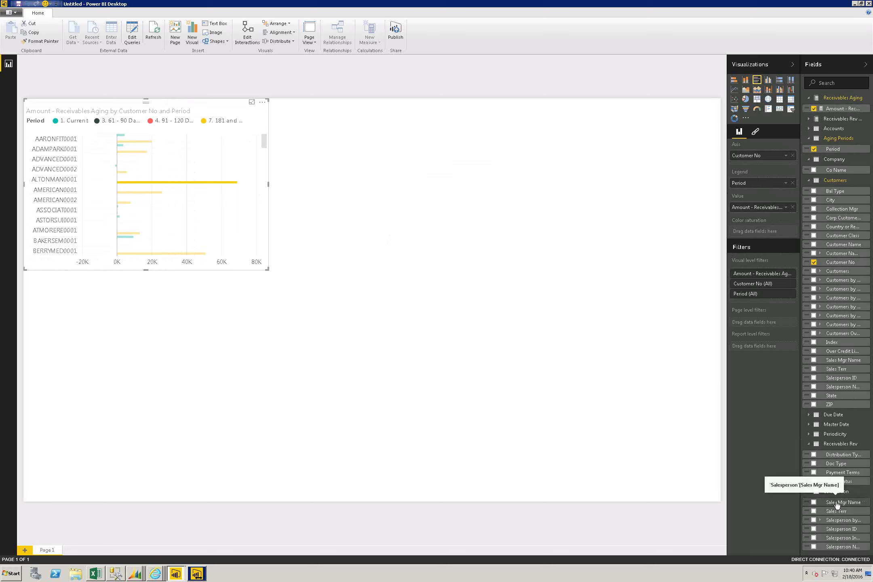
{"action": "left_click_drag", "start_coordinate": [810, 526], "coordinate": [404, 186]}
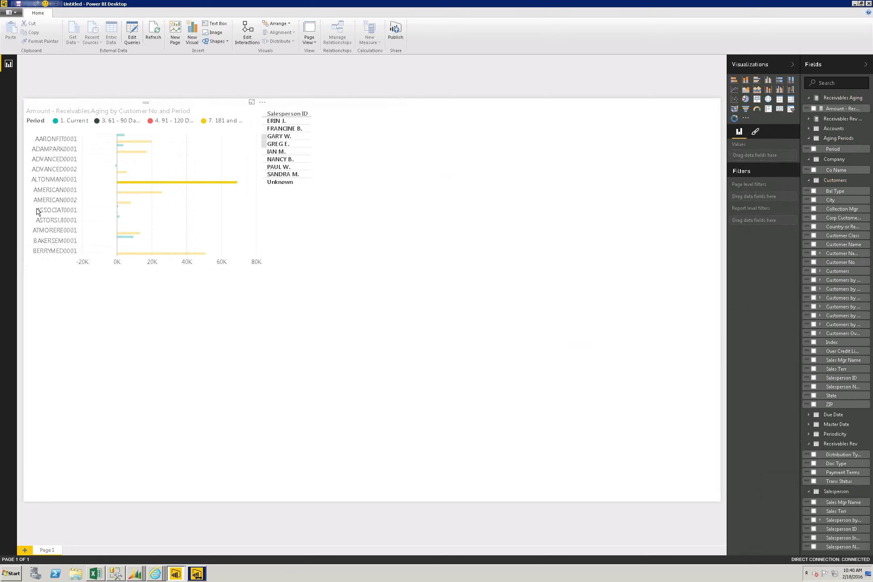
Step: Convert the Salesperson ID list into a slicer
{"action": "left_click", "coordinate": [52, 200]}
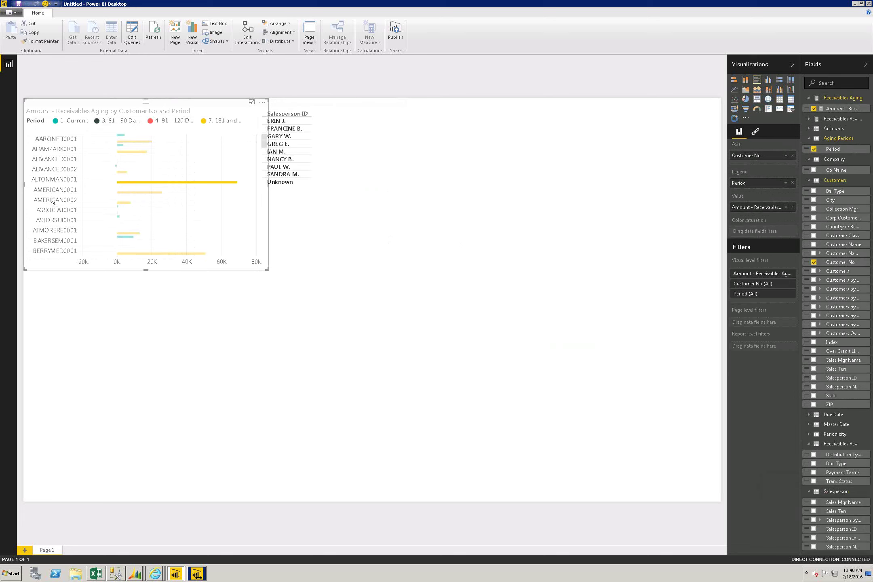
{"action": "left_click", "coordinate": [284, 154]}
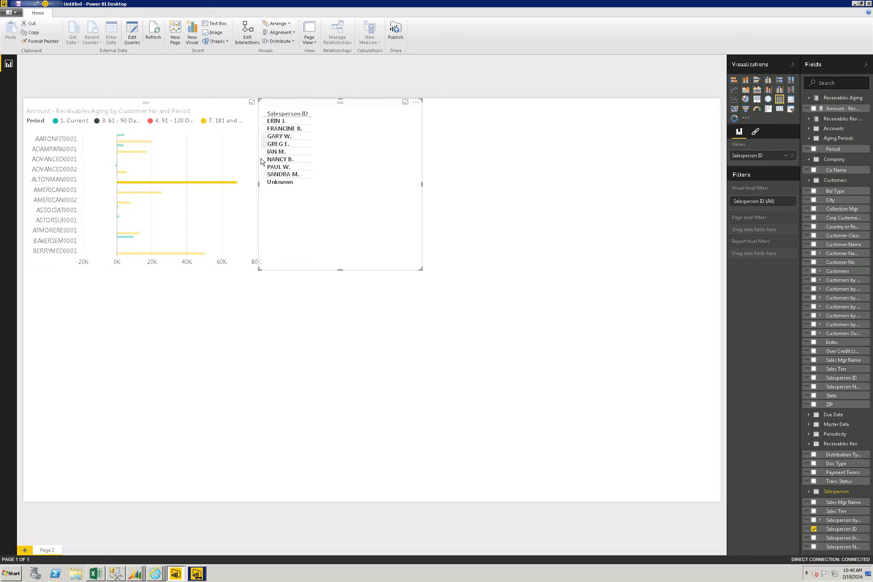
{"action": "left_click", "coordinate": [790, 109]}
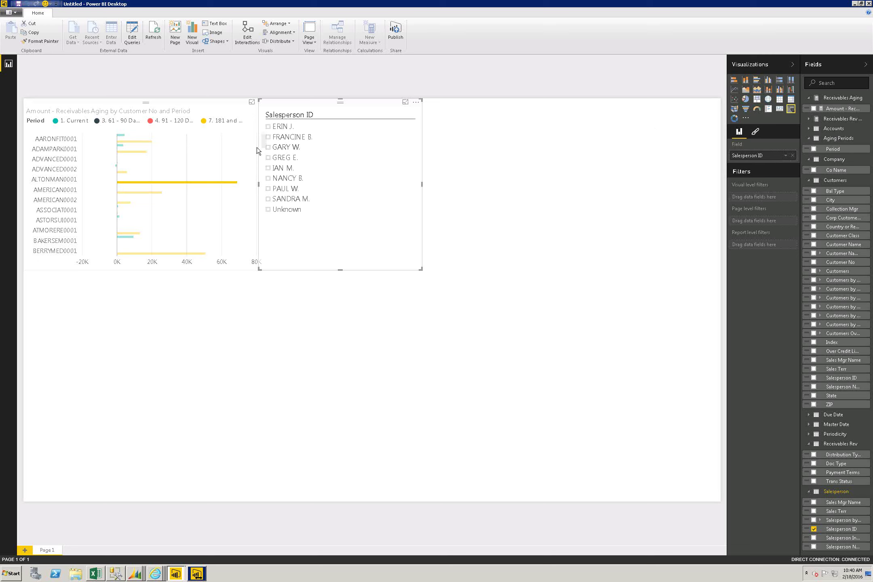
Step: Test the slicer by ticking several salespeople, including Unknown, then select the bar chart
{"action": "left_click", "coordinate": [267, 147]}
{"action": "left_click", "coordinate": [268, 170]}
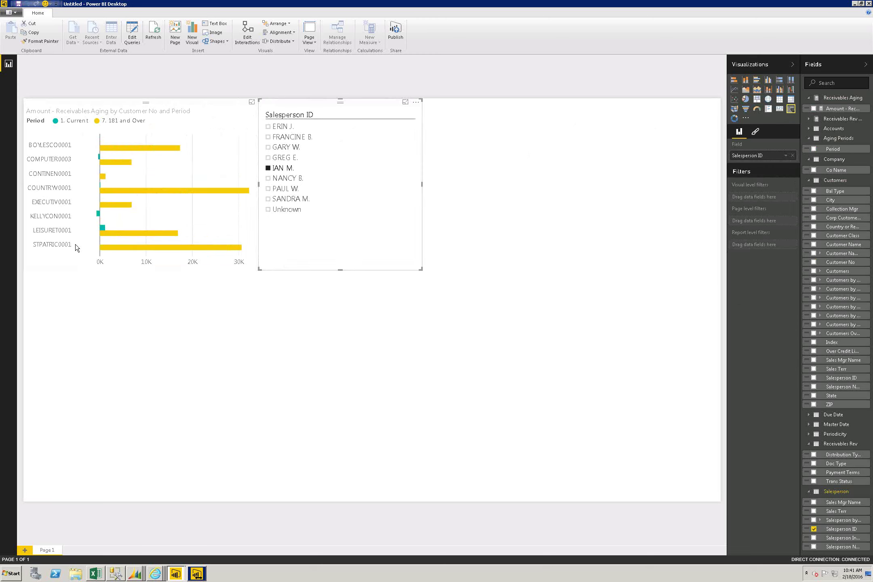
{"action": "left_click", "coordinate": [269, 211]}
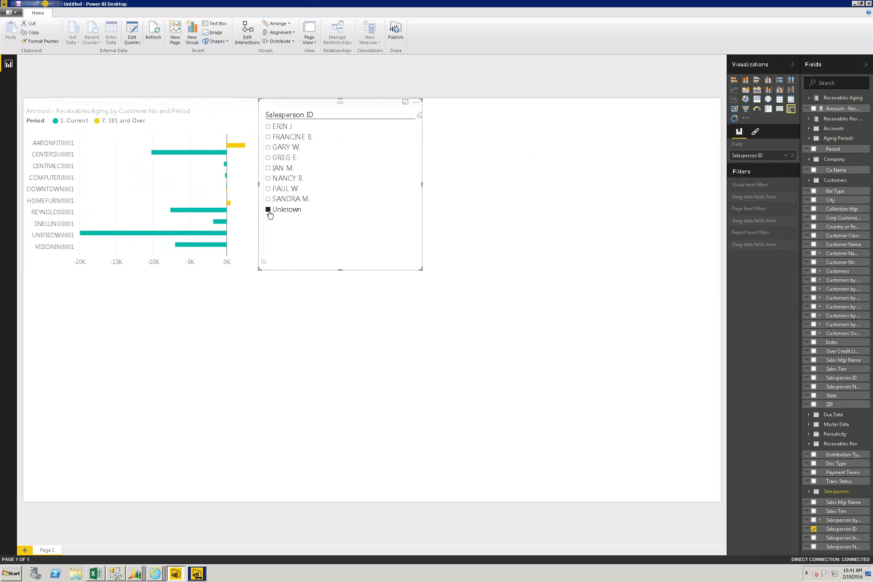
{"action": "left_click", "coordinate": [270, 202]}
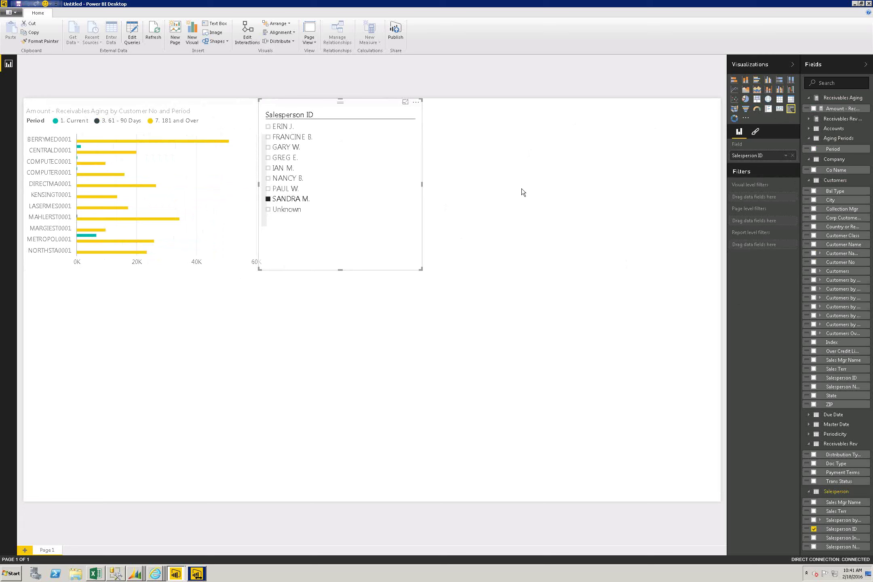
{"action": "left_click", "coordinate": [171, 194]}
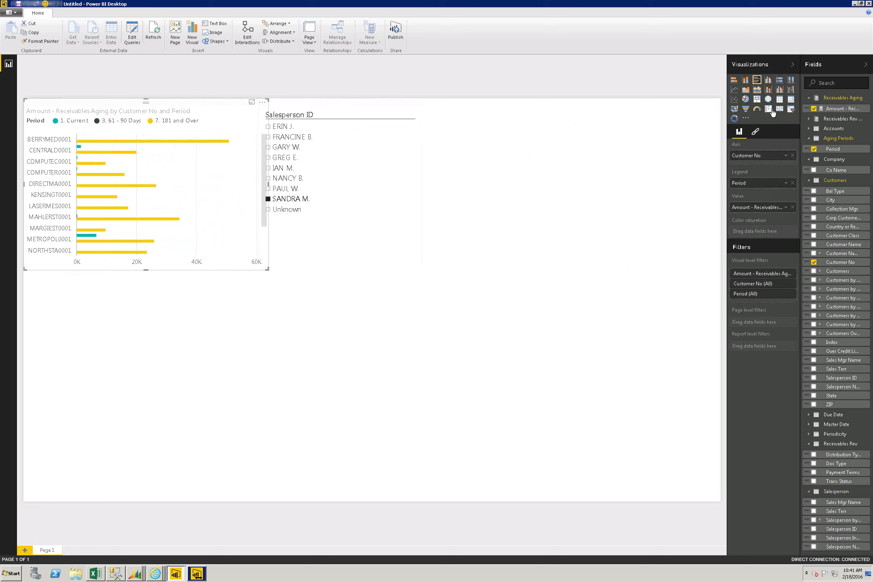
Step: Turn the bar chart into a matrix and move the Salesperson ID slicer beside it
{"action": "left_click", "coordinate": [790, 101]}
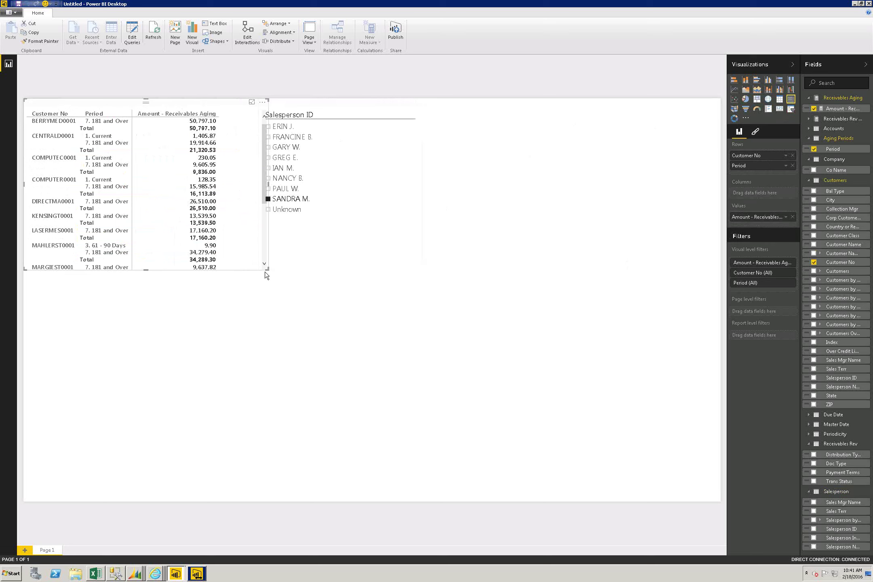
{"action": "left_click_drag", "start_coordinate": [265, 270], "coordinate": [274, 318]}
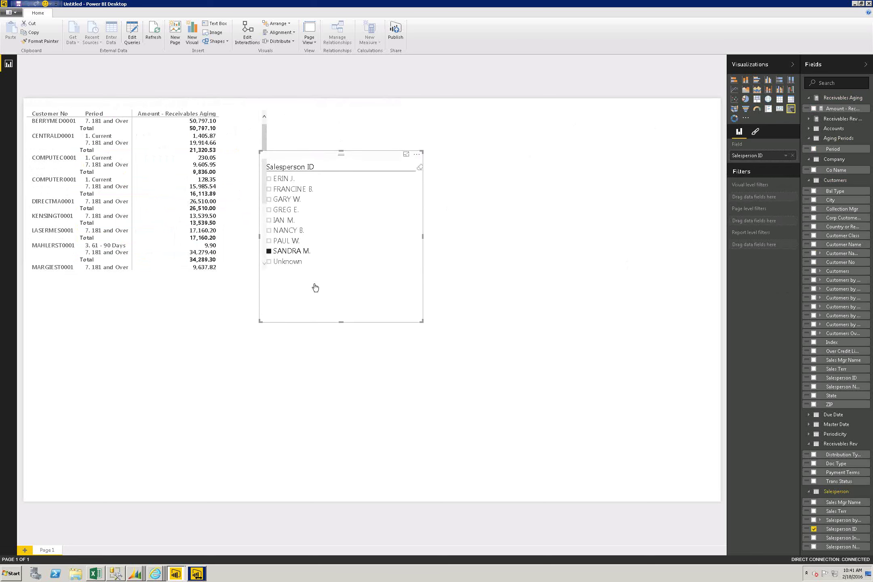
{"action": "left_click_drag", "start_coordinate": [357, 167], "coordinate": [427, 121]}
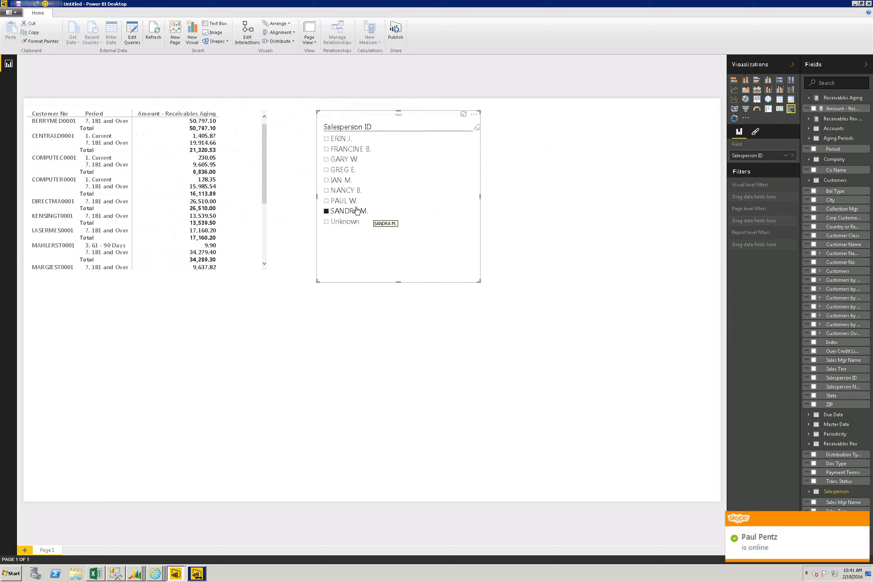
{"action": "left_click", "coordinate": [325, 181]}
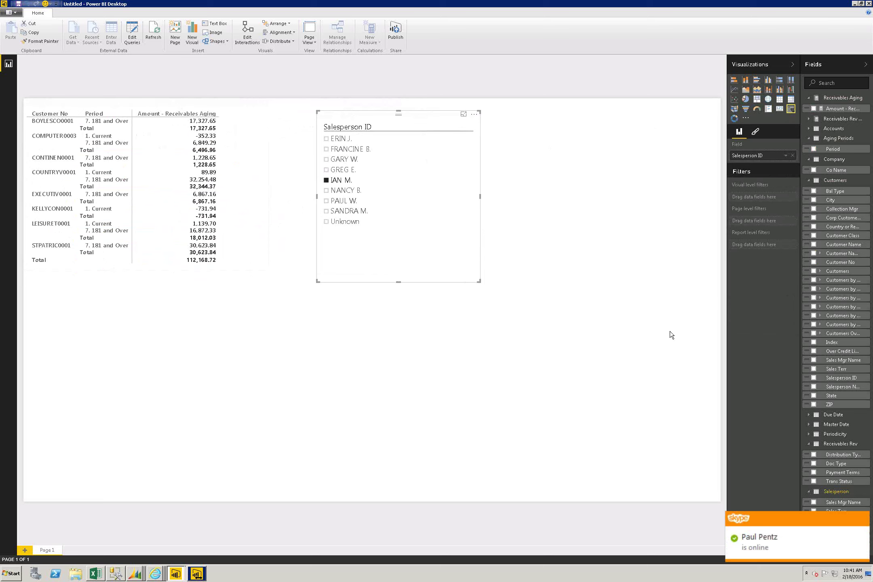
{"action": "left_click", "coordinate": [224, 373]}
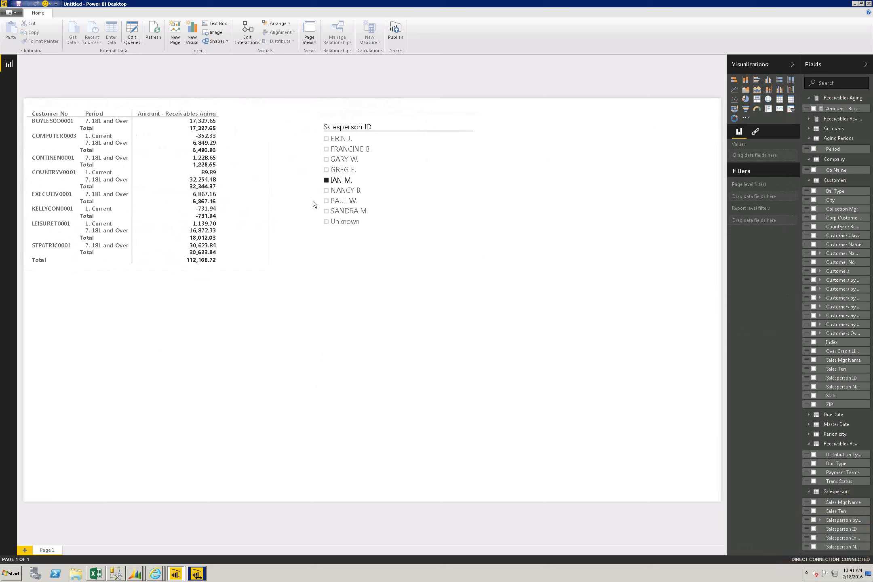
{"action": "left_click", "coordinate": [327, 201]}
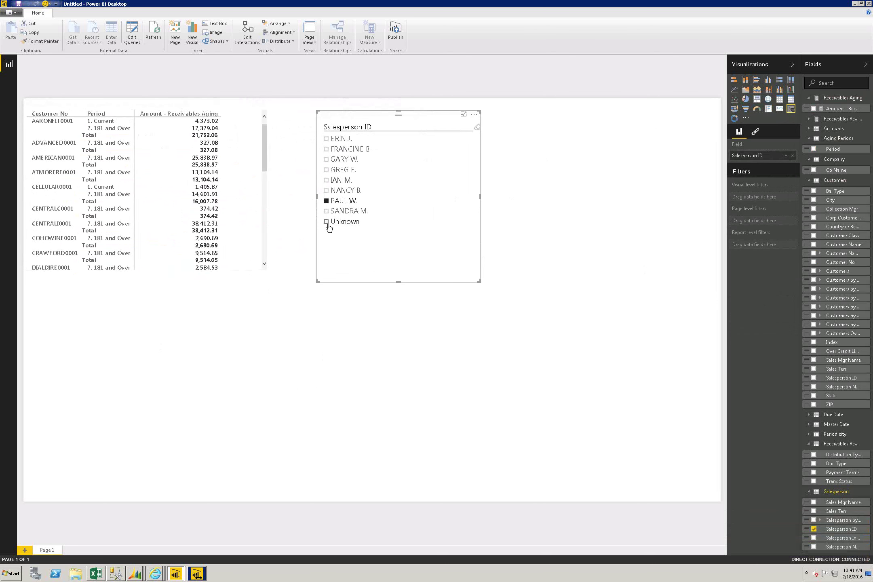
{"action": "left_click", "coordinate": [327, 222]}
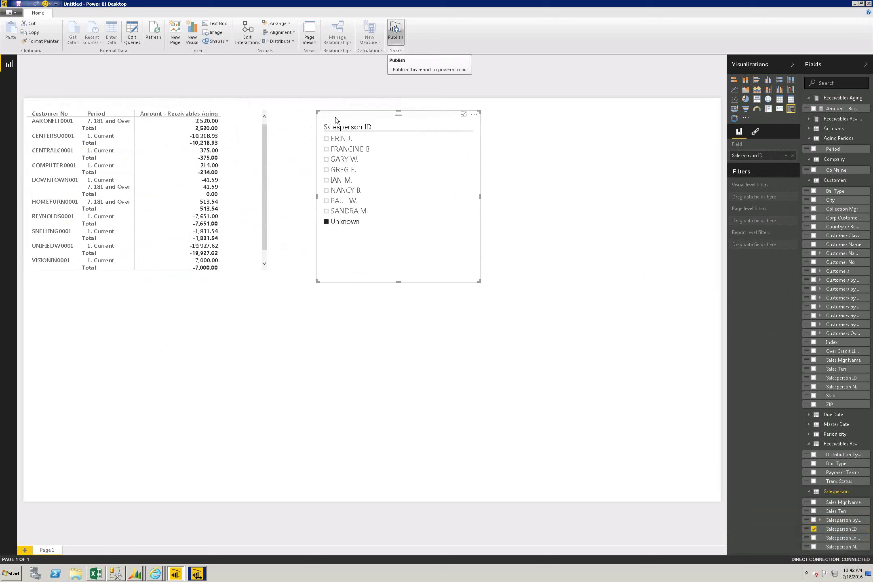
Step: Cancel the Personal Gateway credentials prompt and launch Power BI Enterprise Gateway from All Programs
{"action": "left_click", "coordinate": [204, 575]}
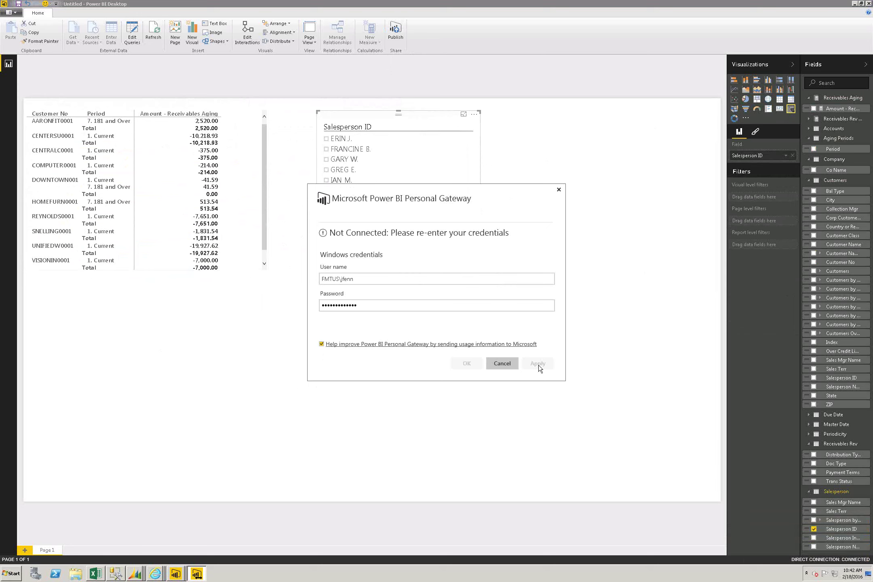
{"action": "left_click", "coordinate": [559, 190]}
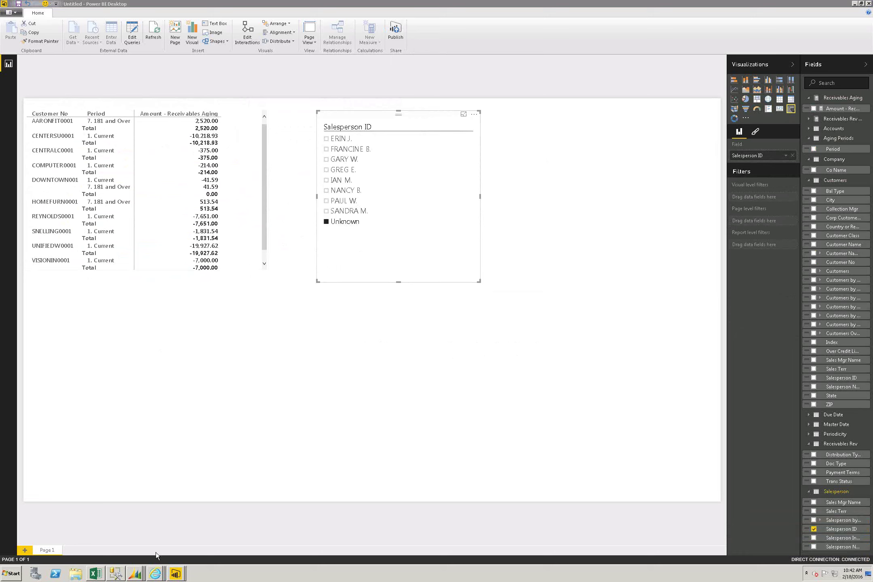
{"action": "left_click", "coordinate": [11, 573]}
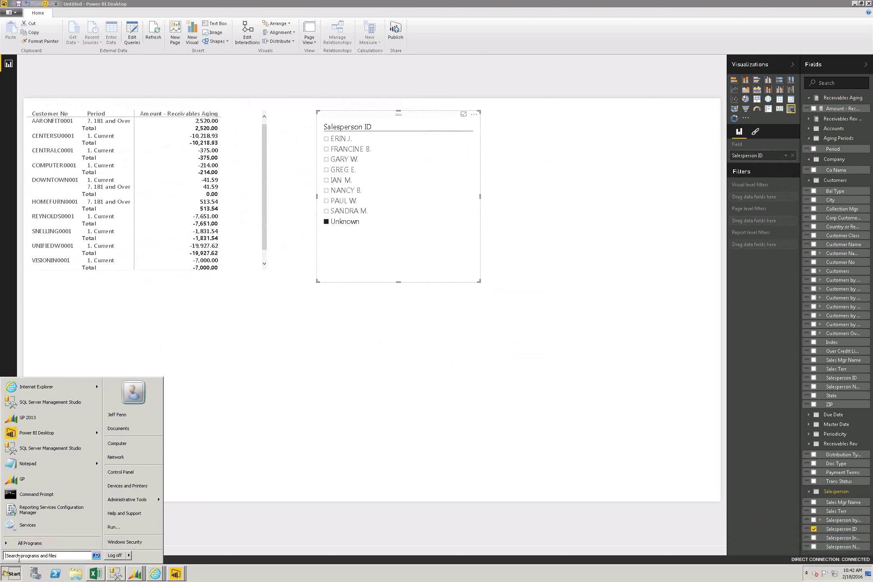
{"action": "left_click", "coordinate": [40, 550]}
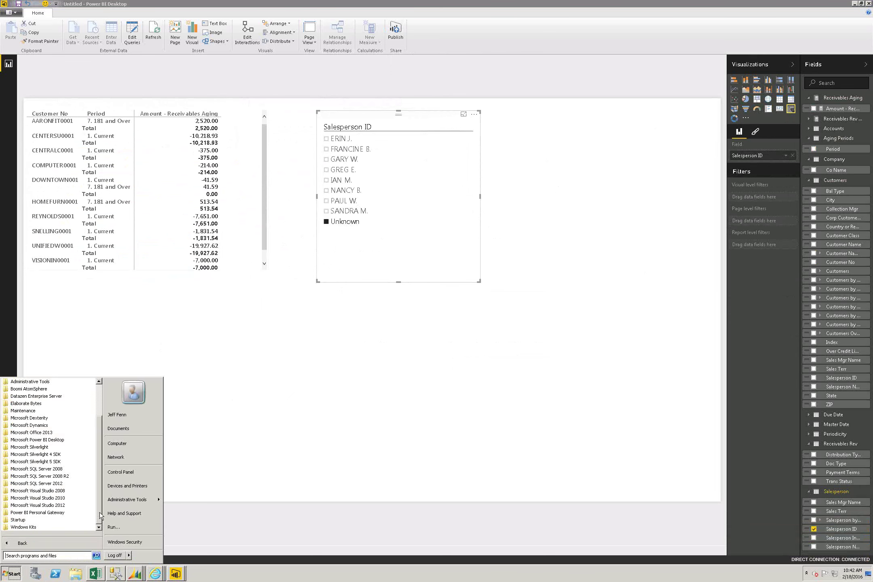
{"action": "left_click_drag", "start_coordinate": [99, 492], "coordinate": [95, 440]}
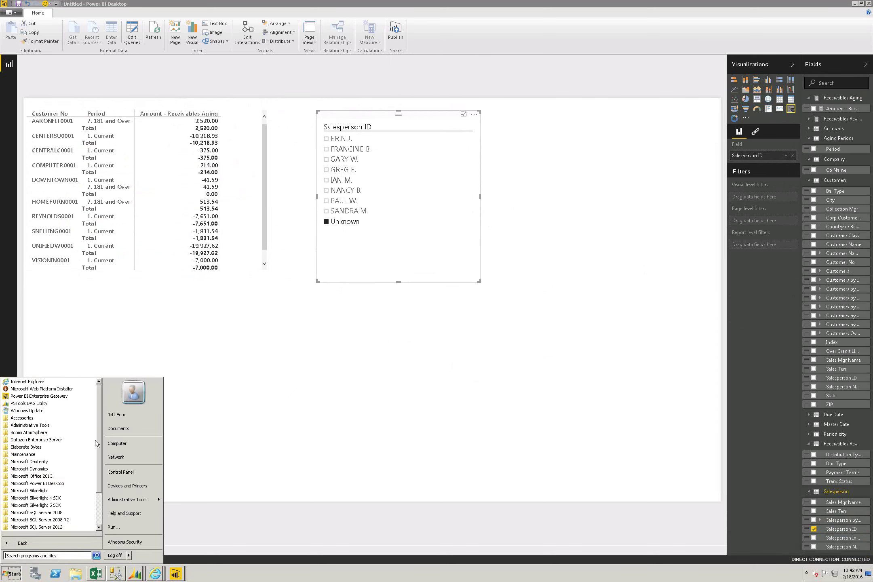
{"action": "left_click", "coordinate": [44, 397]}
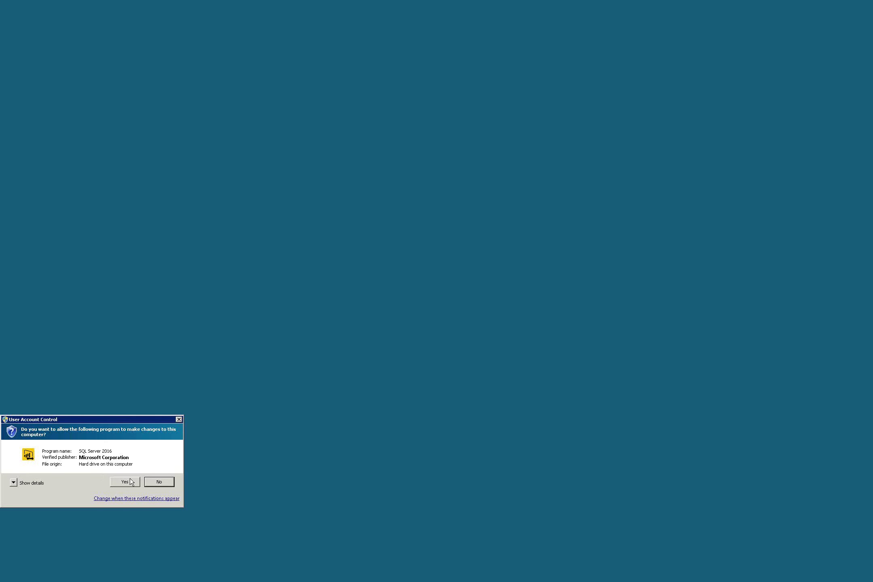
Step: Approve the Enterprise Gateway, sign in with the account e-mail and password, then Close & Add data sources
{"action": "left_click", "coordinate": [125, 482]}
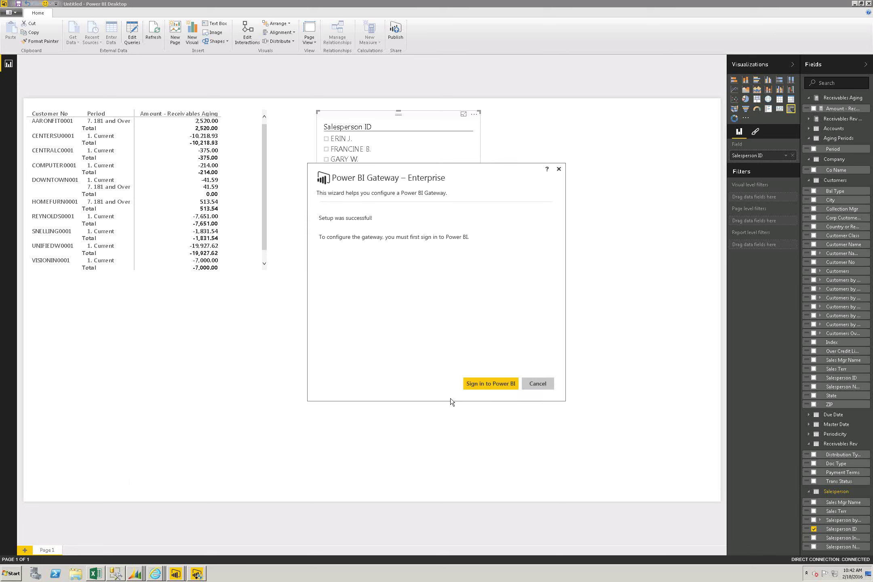
{"action": "left_click", "coordinate": [485, 381]}
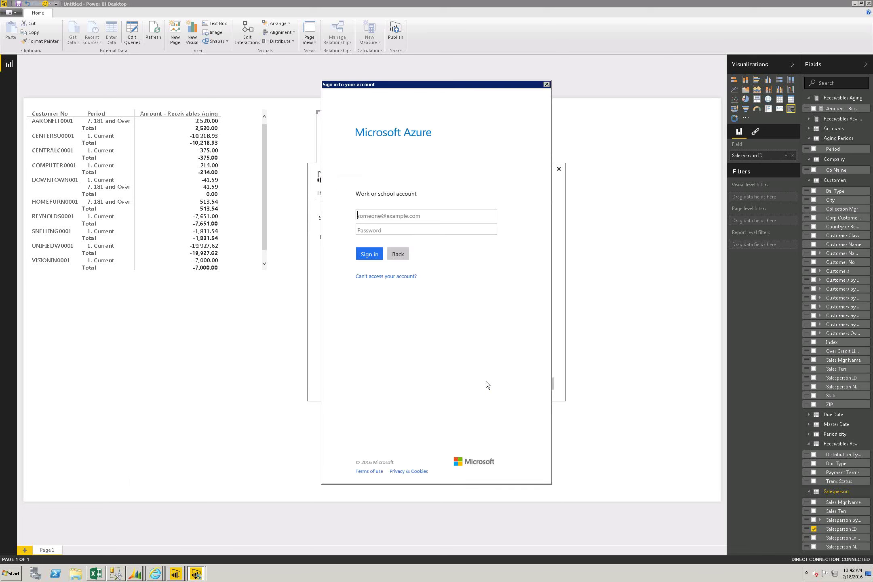
{"action": "key", "text": "Tab"}
{"action": "type", "text": "*********"}
{"action": "key", "text": "Return"}
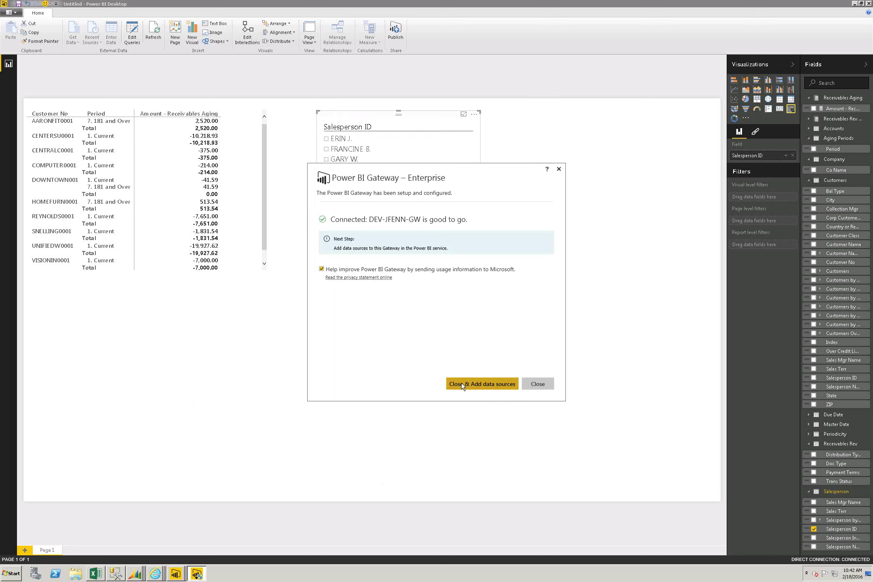
{"action": "left_click", "coordinate": [461, 383]}
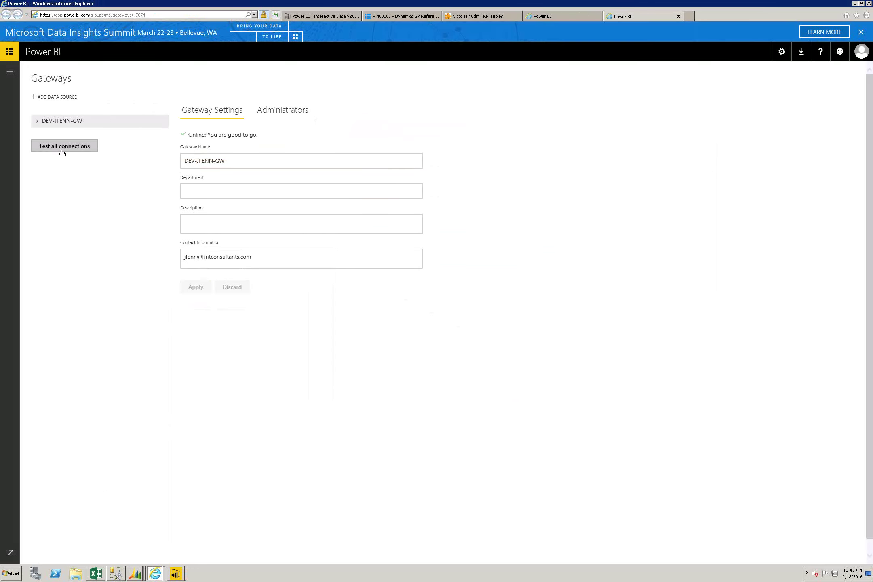
Step: Check DEV-JFENN-GW's administrators, then open its settings through Manage gateways
{"action": "left_click", "coordinate": [271, 114]}
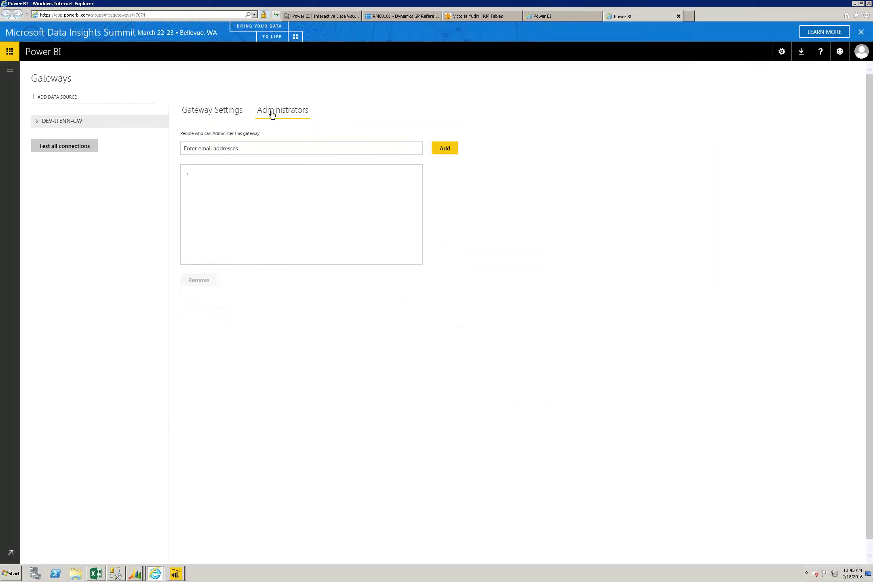
{"action": "left_click", "coordinate": [215, 113]}
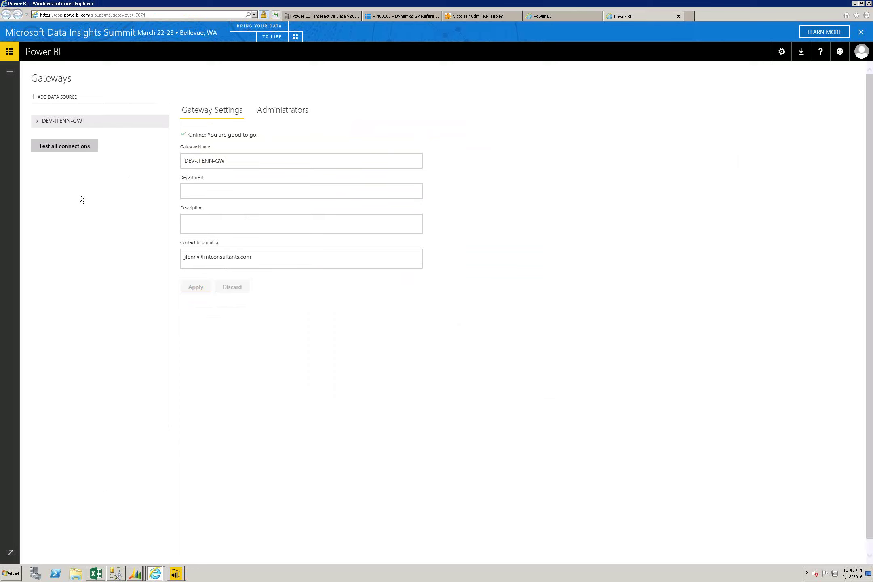
{"action": "left_click", "coordinate": [6, 84]}
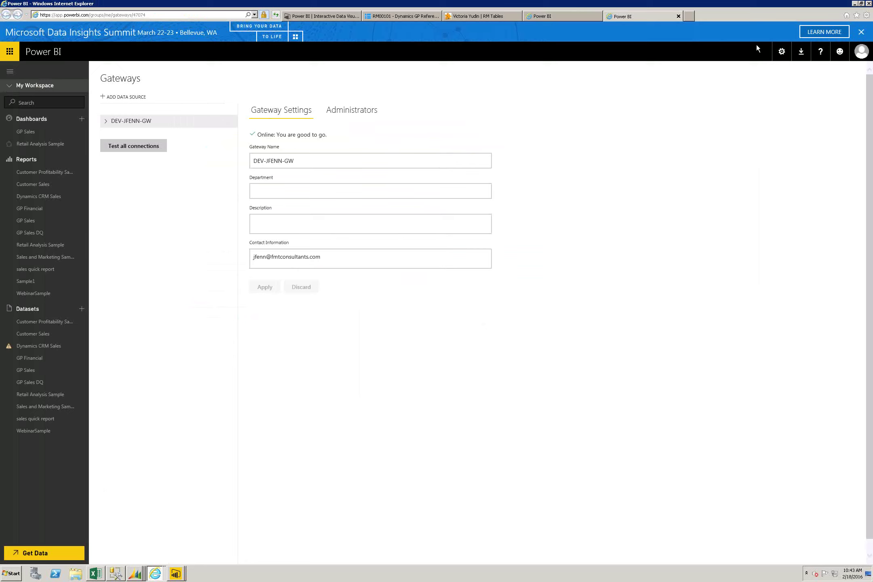
{"action": "left_click", "coordinate": [781, 51]}
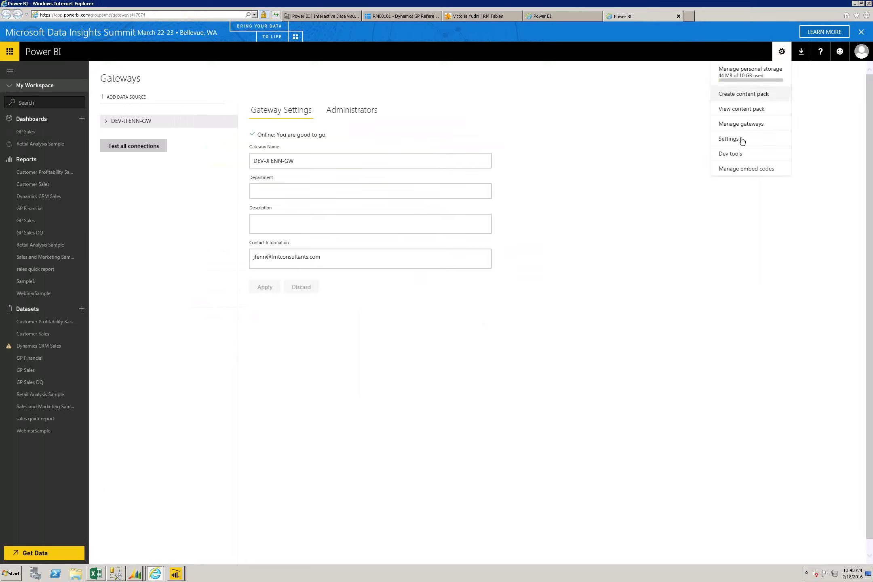
{"action": "left_click", "coordinate": [757, 129]}
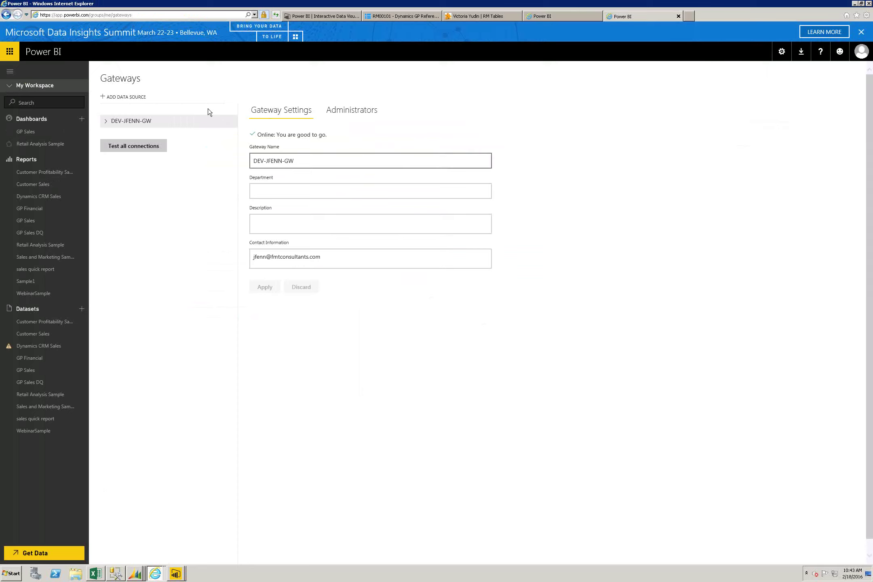
Step: Inspect the gateway's empty Description field, leaving the name and contact details unchanged
{"action": "left_click", "coordinate": [265, 207]}
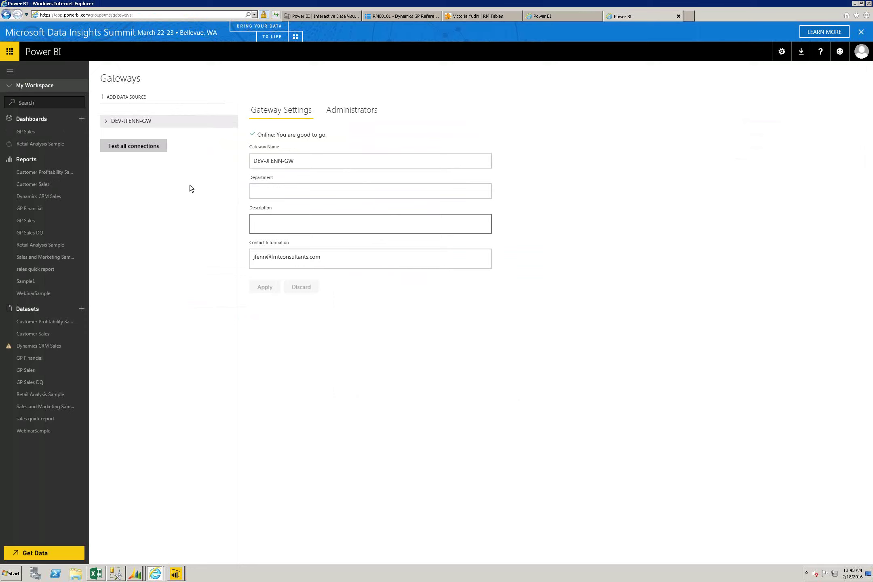
{"action": "right_click", "coordinate": [111, 149]}
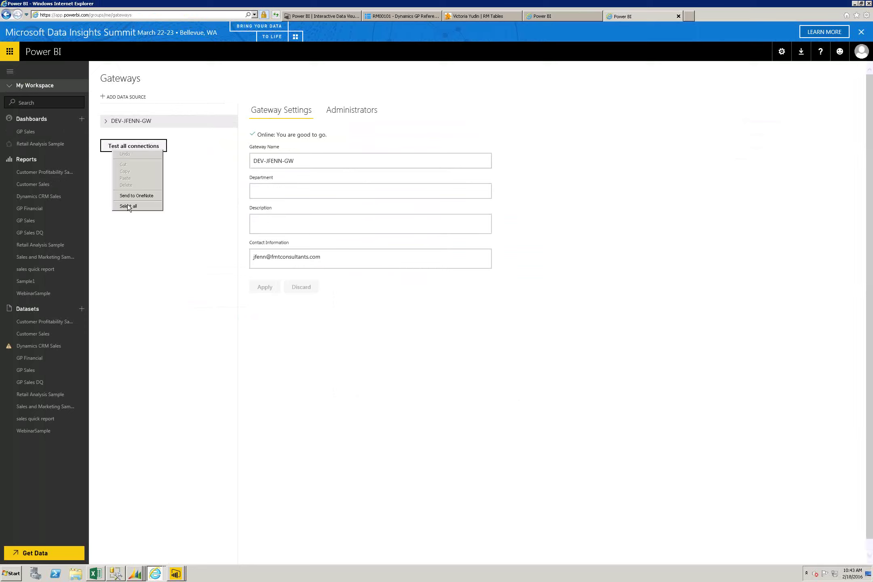
{"action": "left_click", "coordinate": [156, 276]}
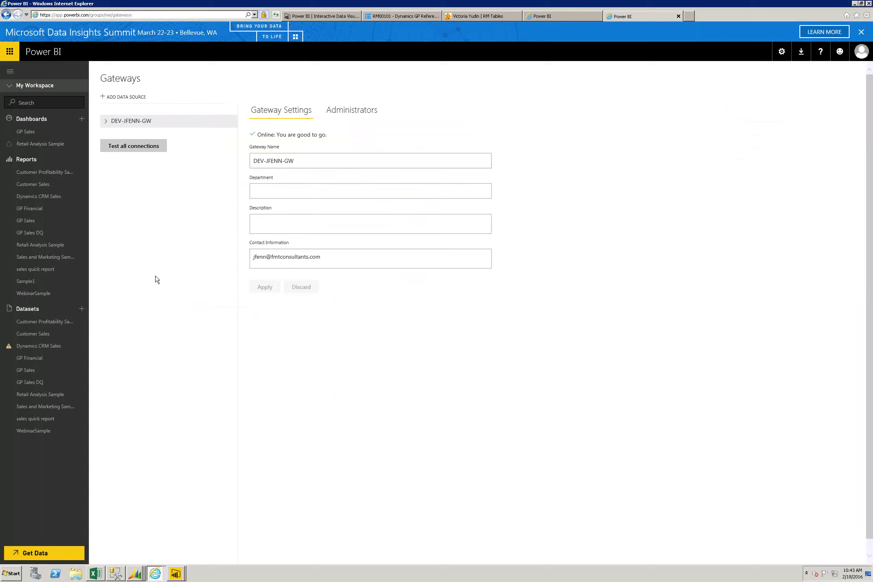